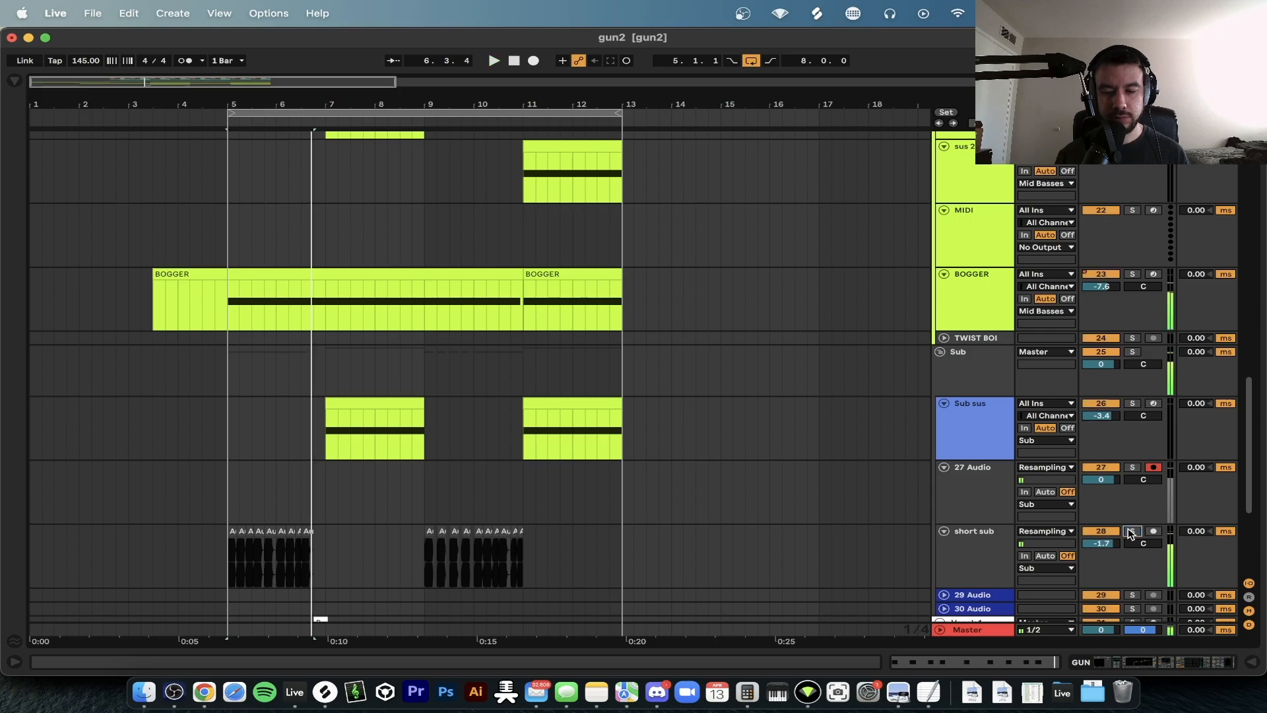
Solo the GUN bass track and play its opening clip from bar 5
key("s")
key("space")
scroll(241, 304, "up", 5)
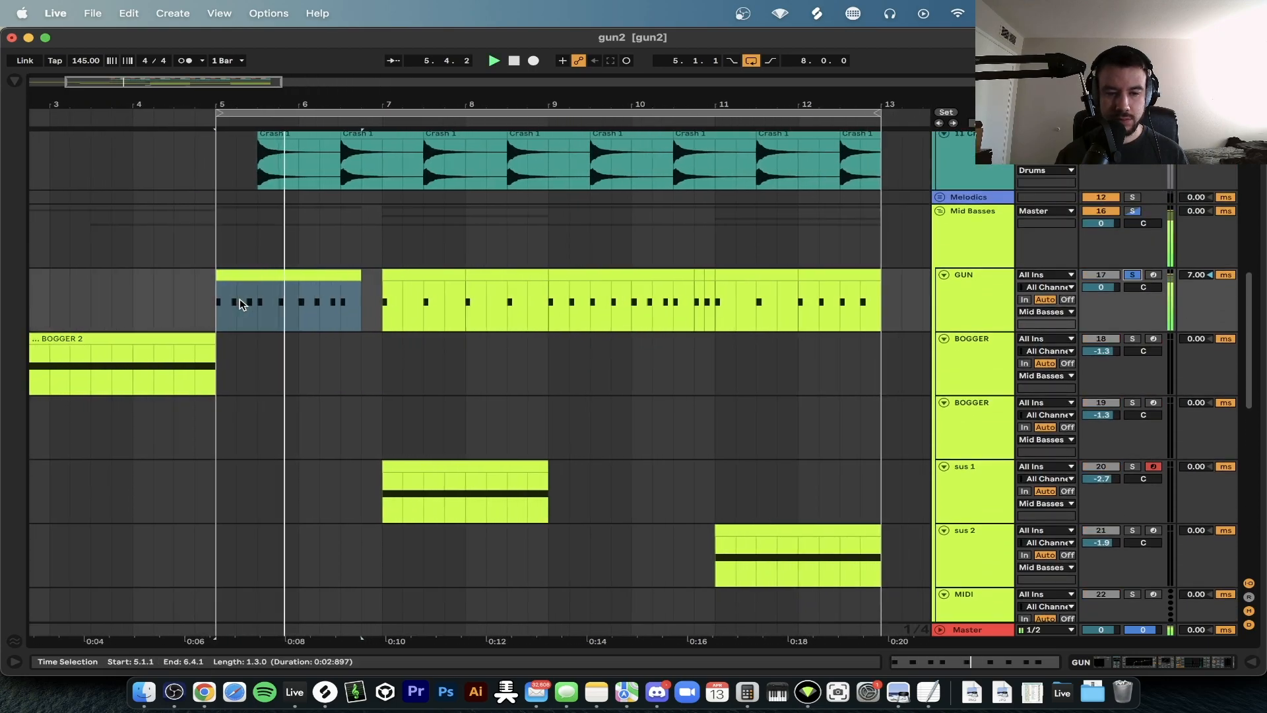
key("space")
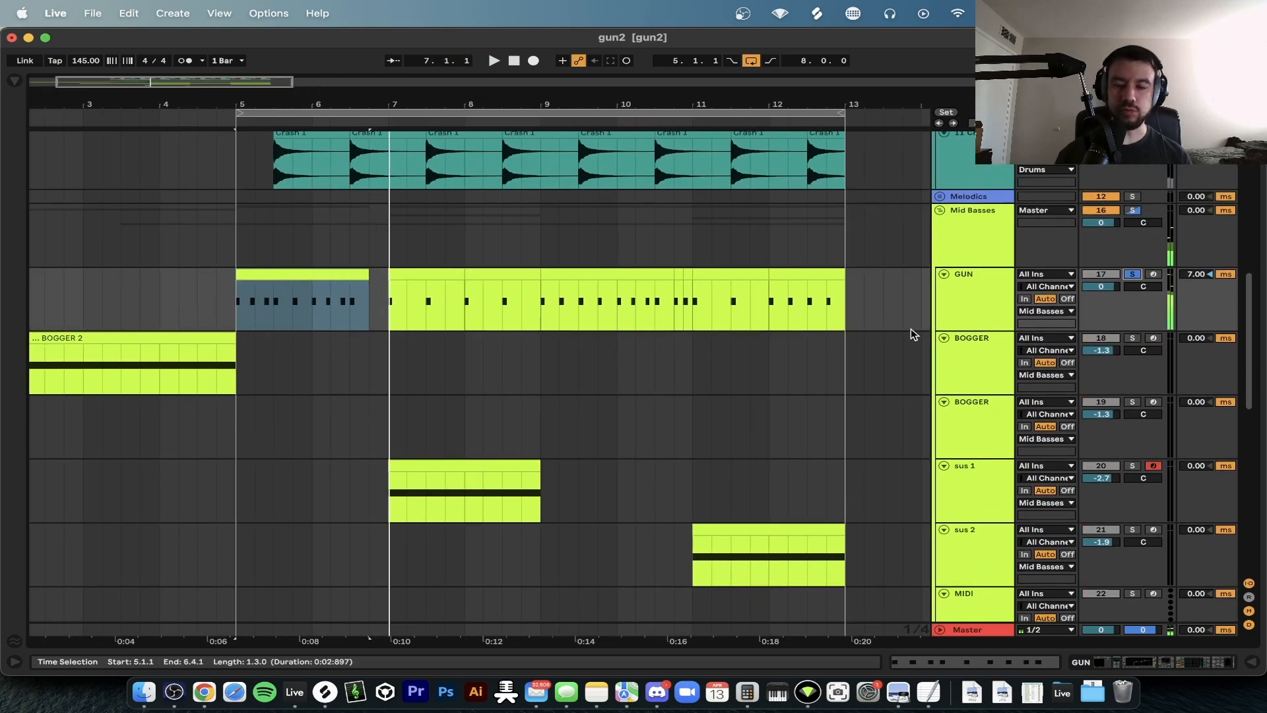
Show the GUN track's device chain and open its Serum synth for editing
double_click(997, 301)
scroll(637, 560, "right", 5)
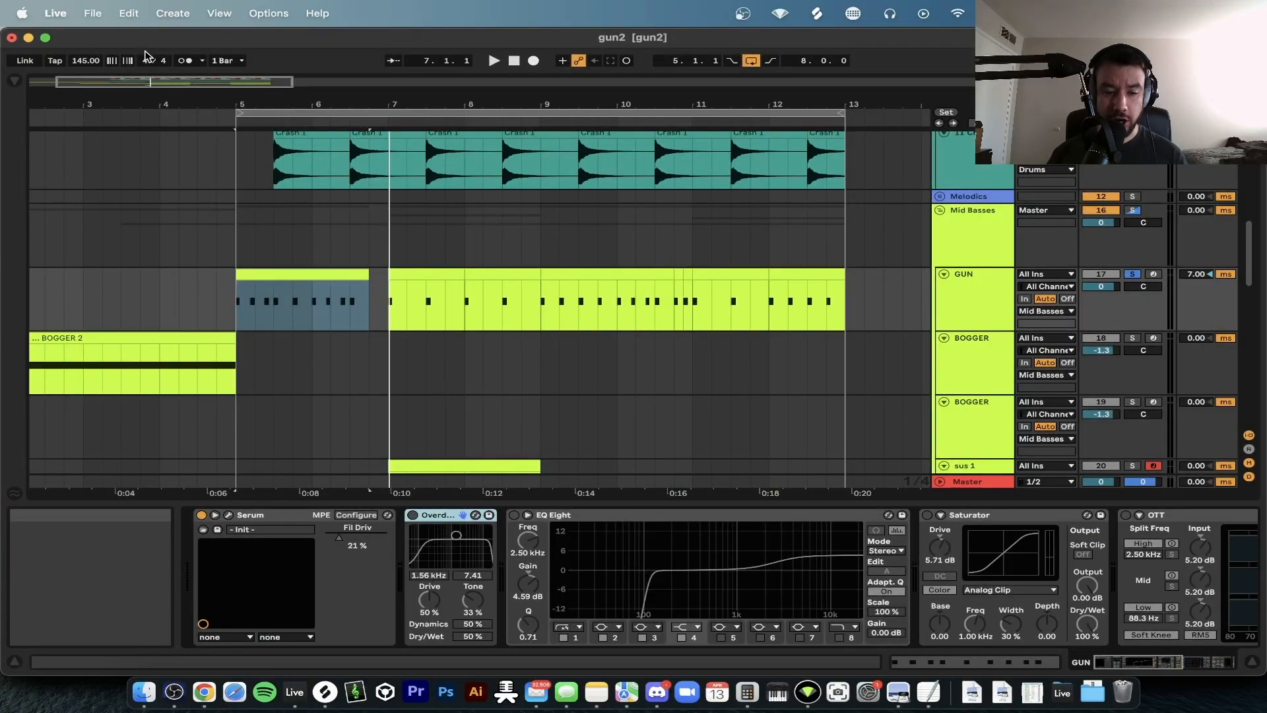
left_click(251, 291)
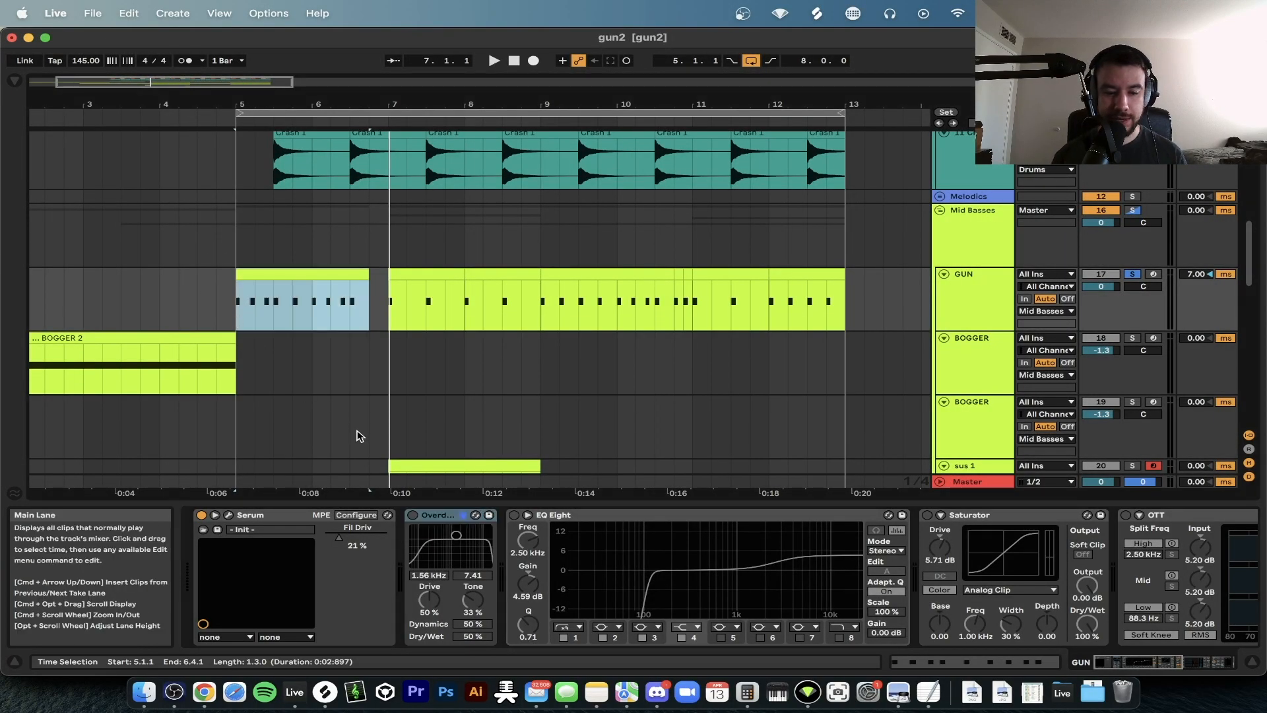
left_click(228, 515)
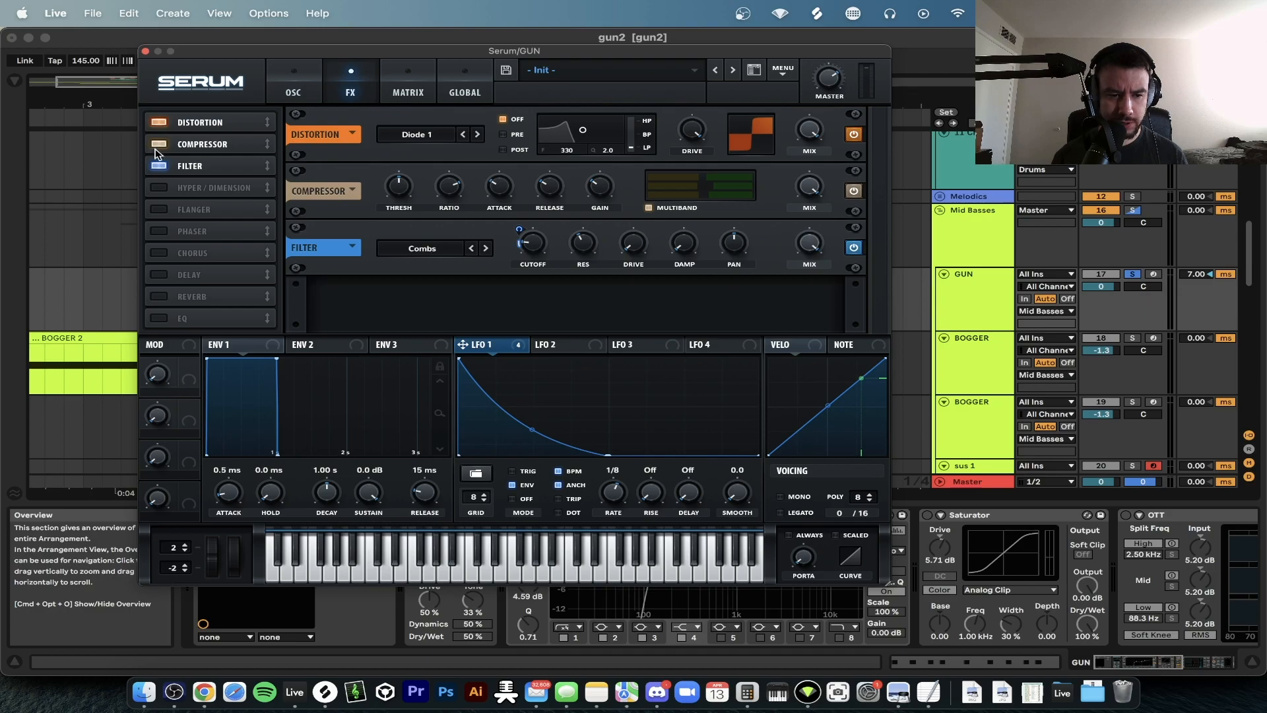
Switch off the filter and oscillator B in Serum's oscillator section, leaving only oscillator A active
left_click(292, 89)
left_click(737, 120)
left_click(508, 121)
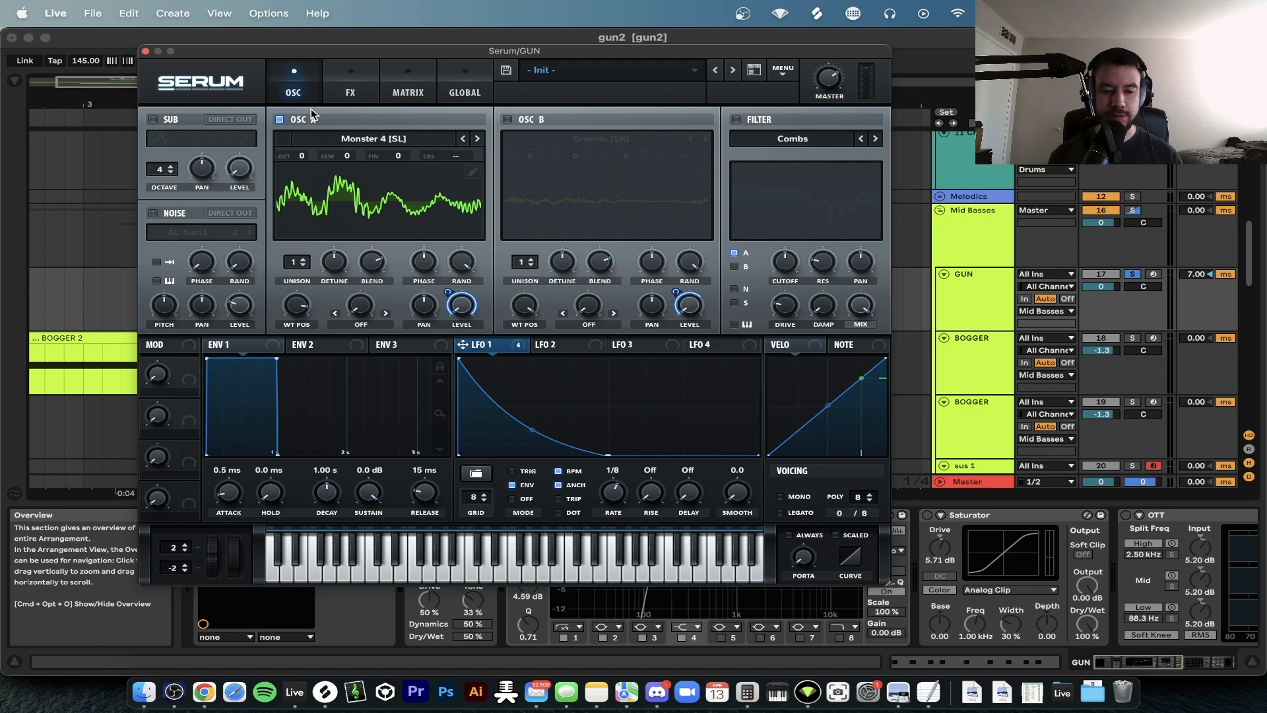
Examine oscillator A's wavetable choice, level modulation and wavetable position while auditioning the sound
left_click(392, 143)
left_click(460, 355)
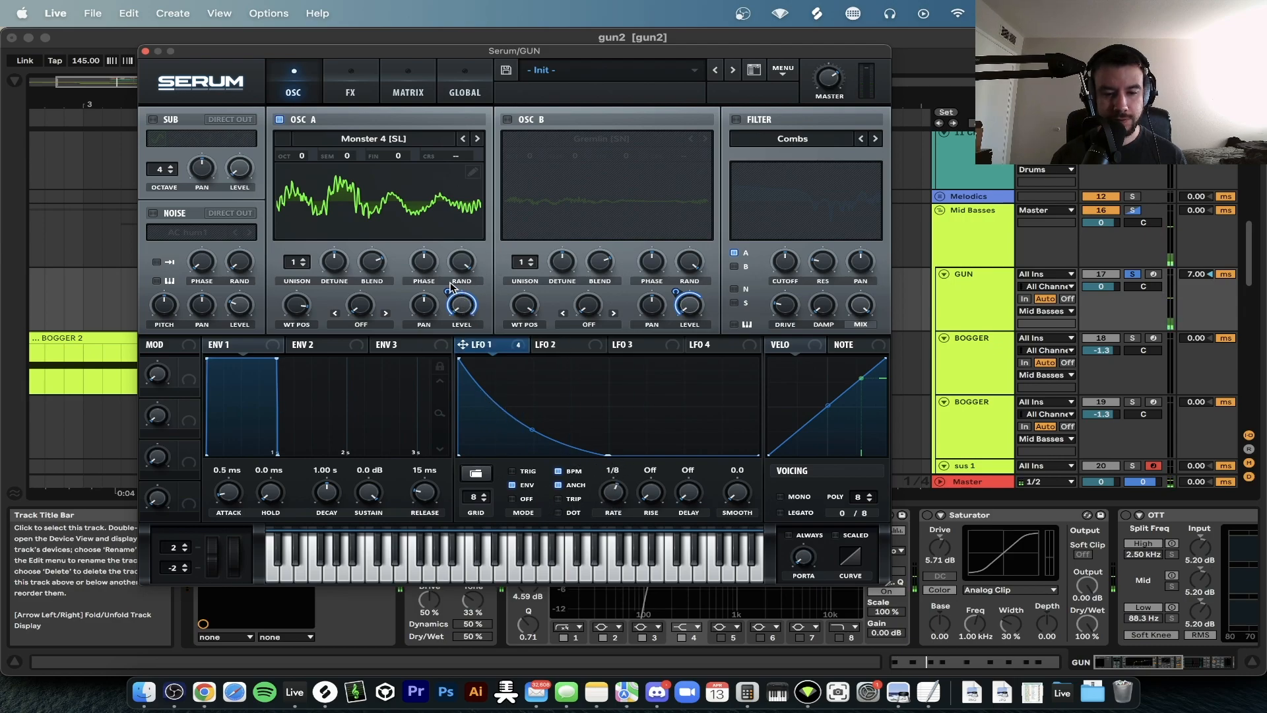
mouse_move(297, 306)
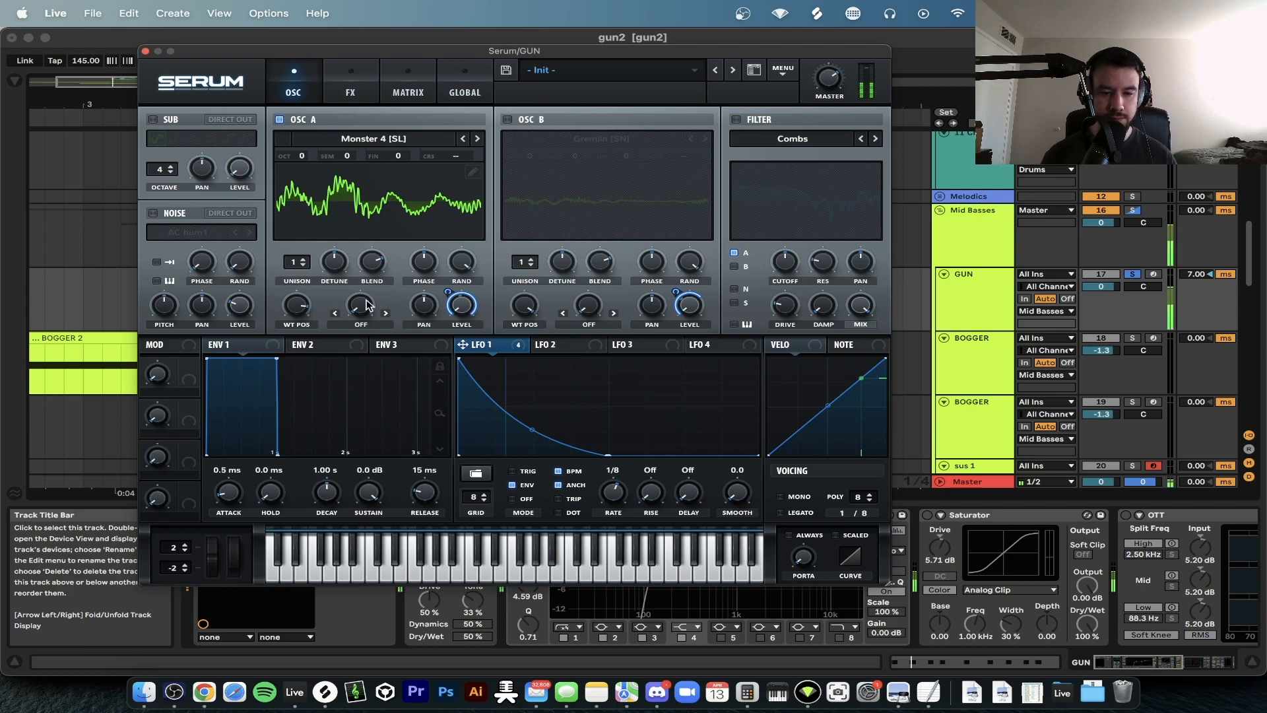
Enable oscillator B and check its wavetable, LFO 1 volume modulation and wavetable position
left_click(508, 120)
left_click(557, 139)
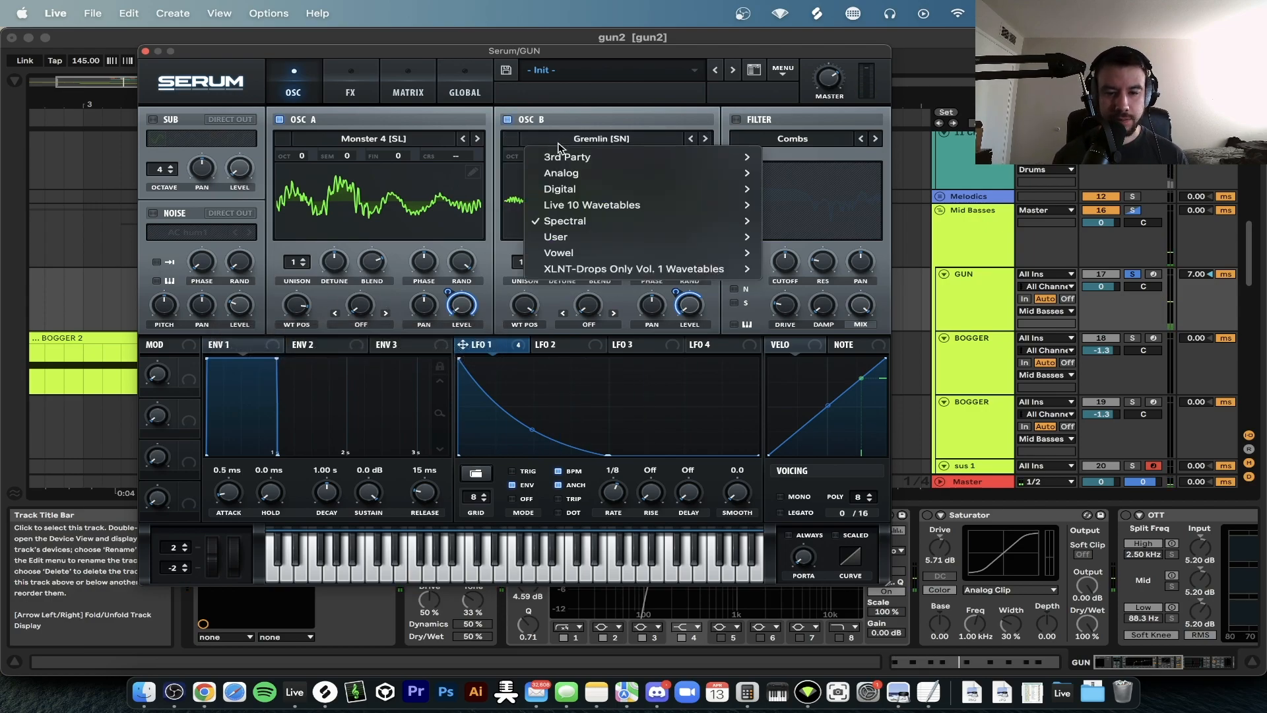
left_click(664, 289)
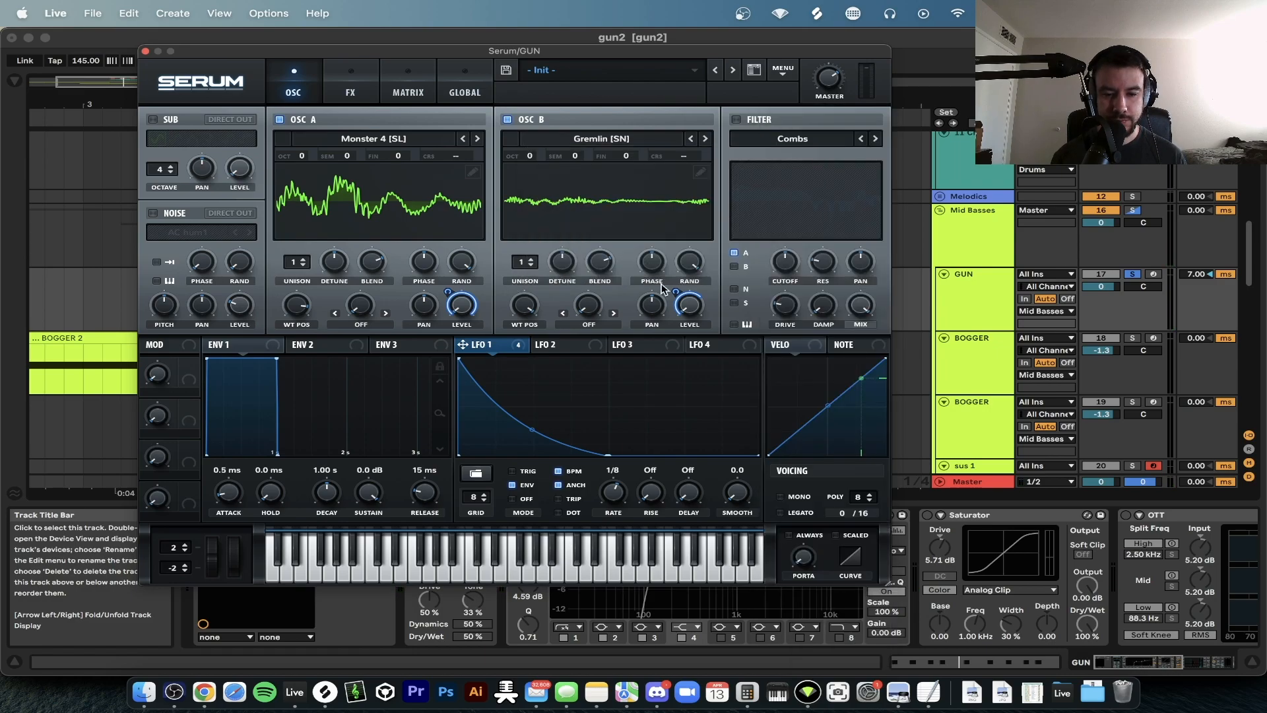
mouse_move(678, 289)
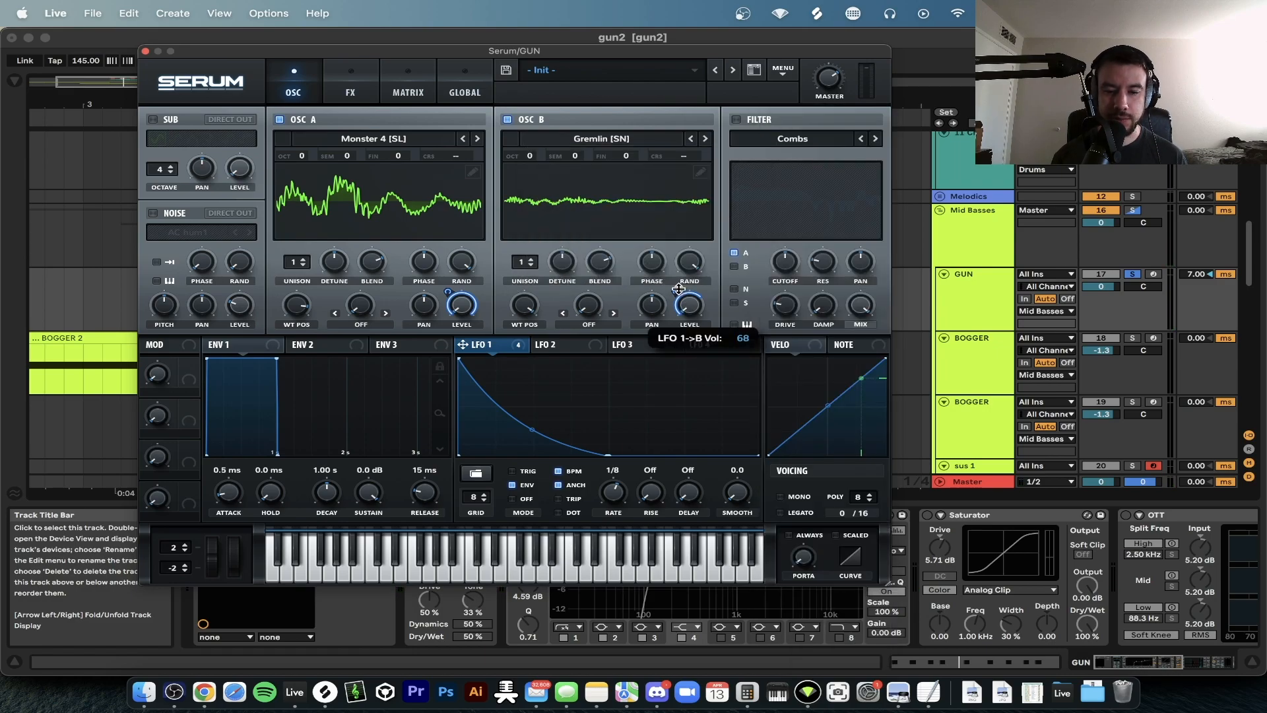
mouse_move(525, 309)
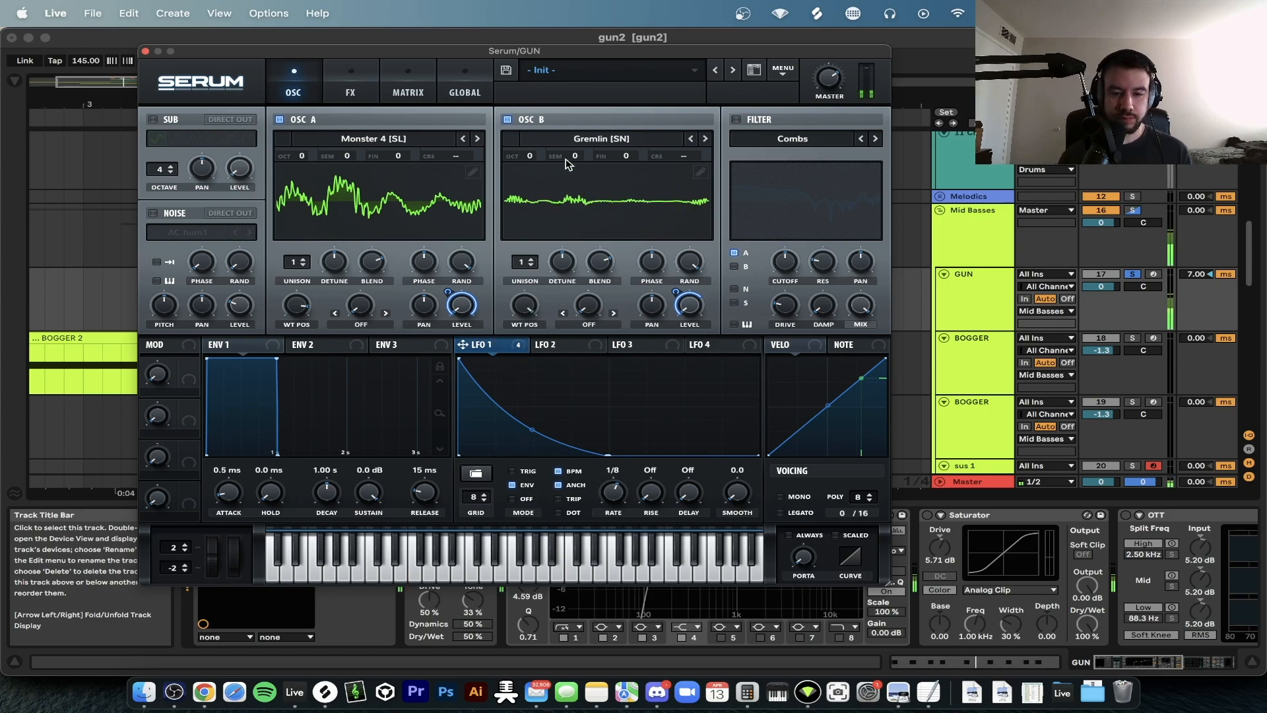
Enable Serum's Combs filter and check its type, cutoff and drive settings
left_click(736, 120)
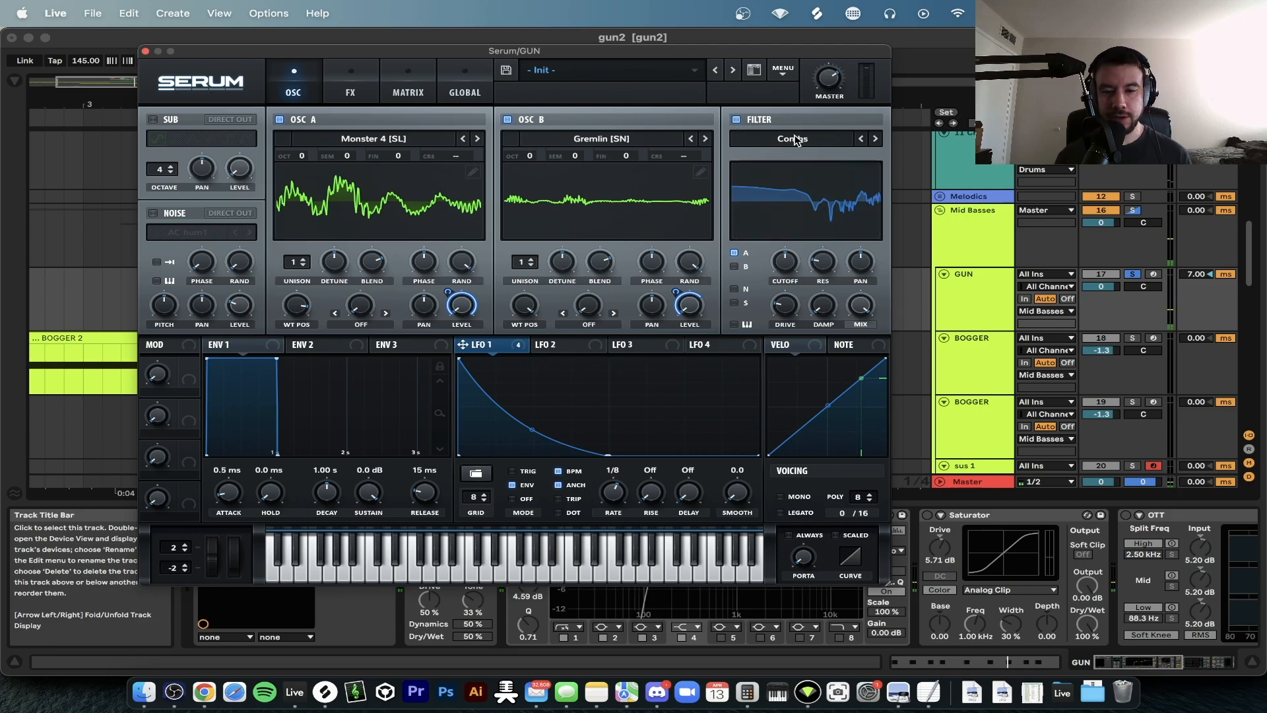
left_click(796, 140)
left_click(769, 250)
mouse_move(787, 266)
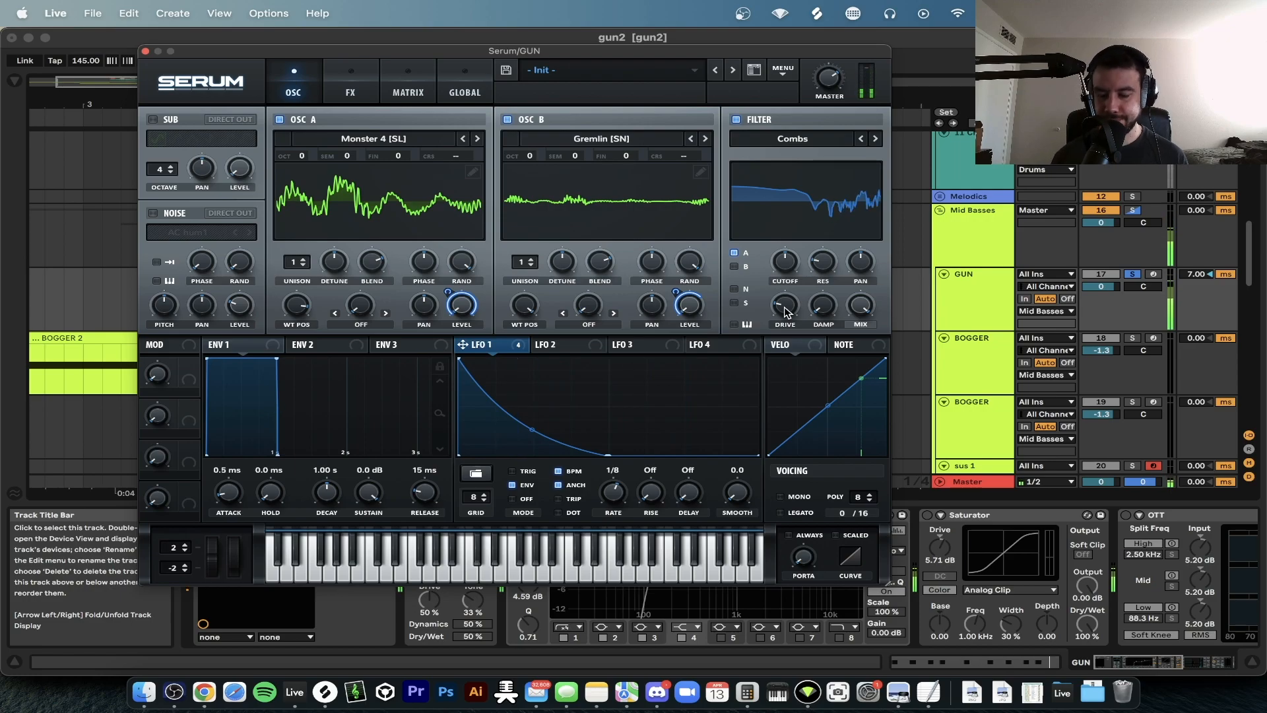
Enable the Diode 1 distortion and the multiband compressor among Serum's effects, auditioning the bass
left_click(353, 90)
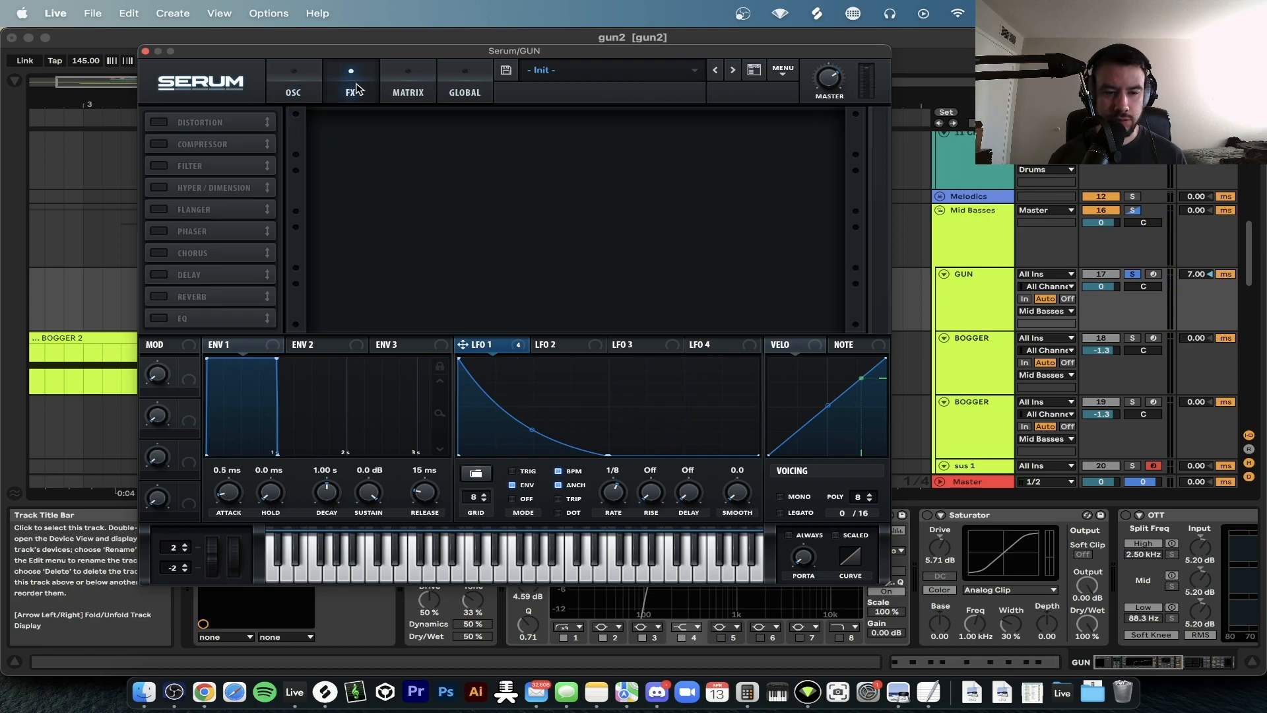
left_click(158, 122)
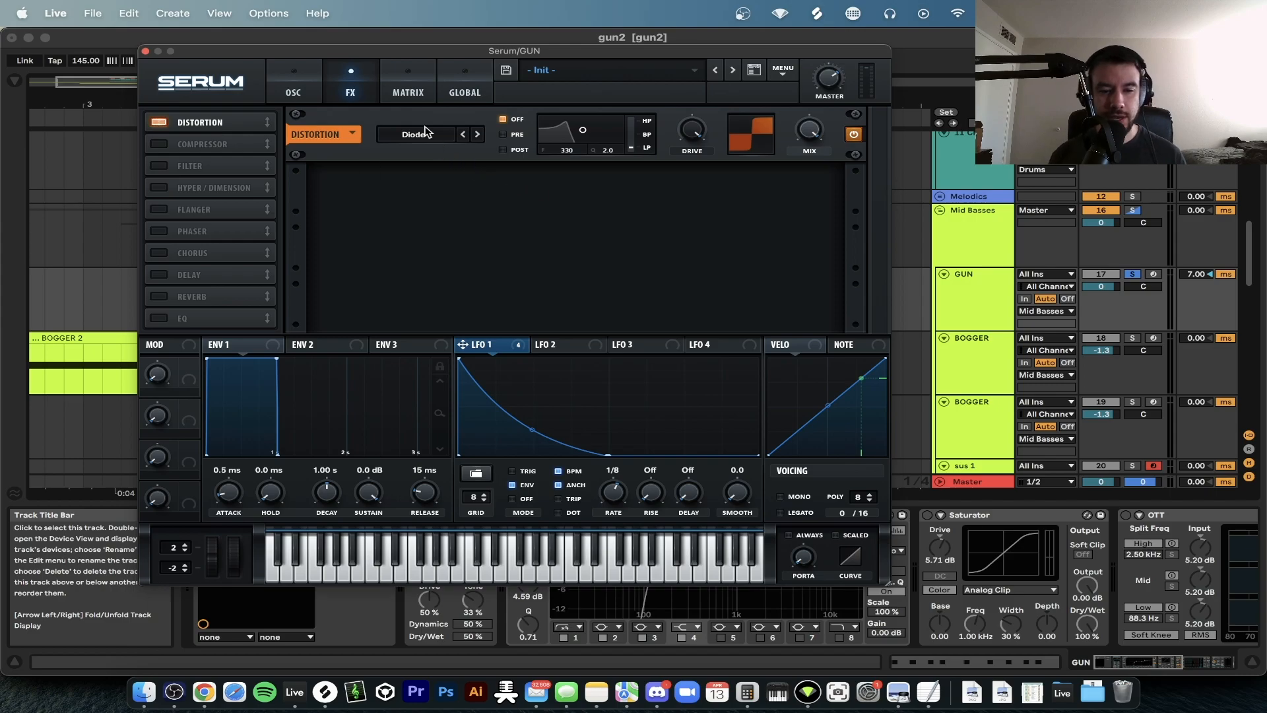
key("space")
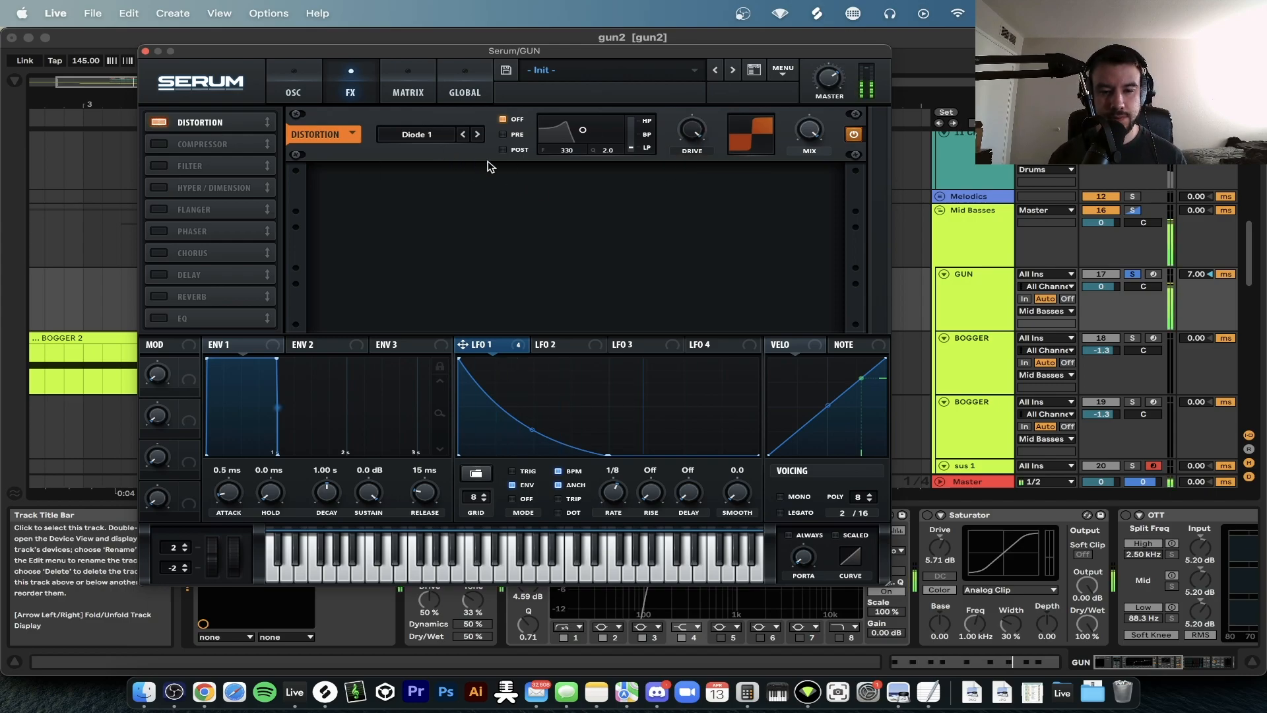
left_click(158, 143)
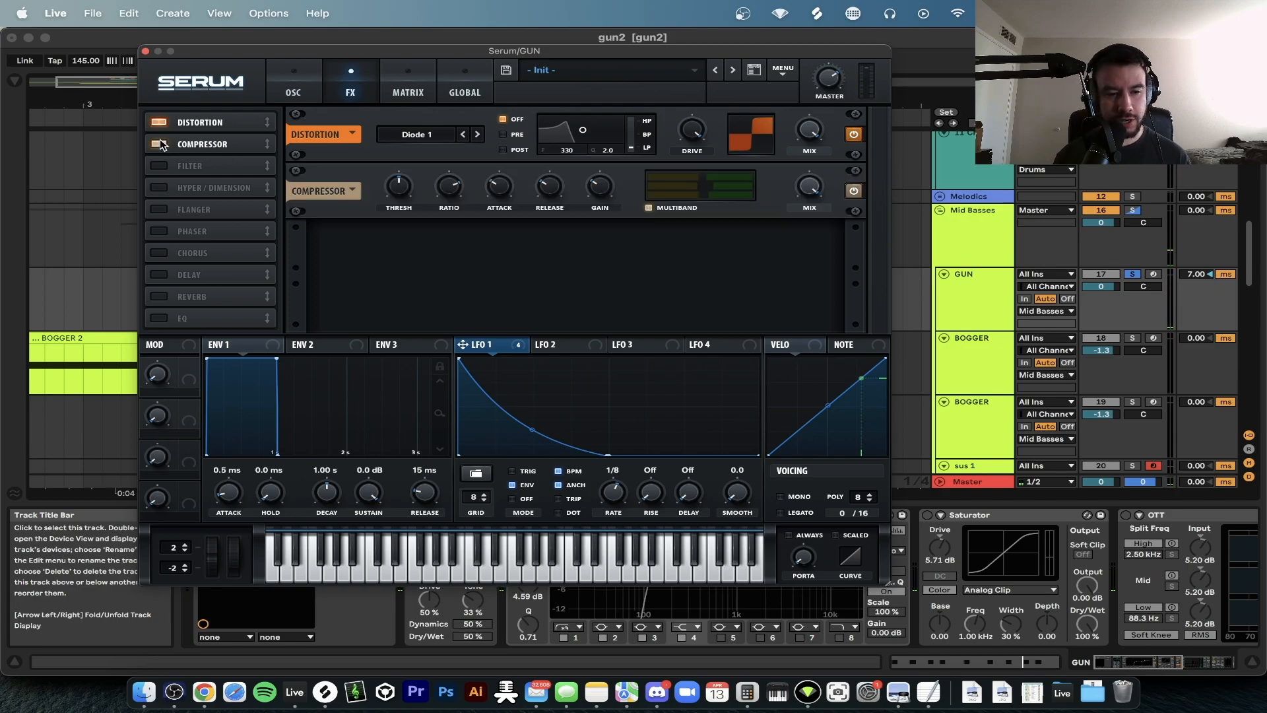
mouse_move(610, 191)
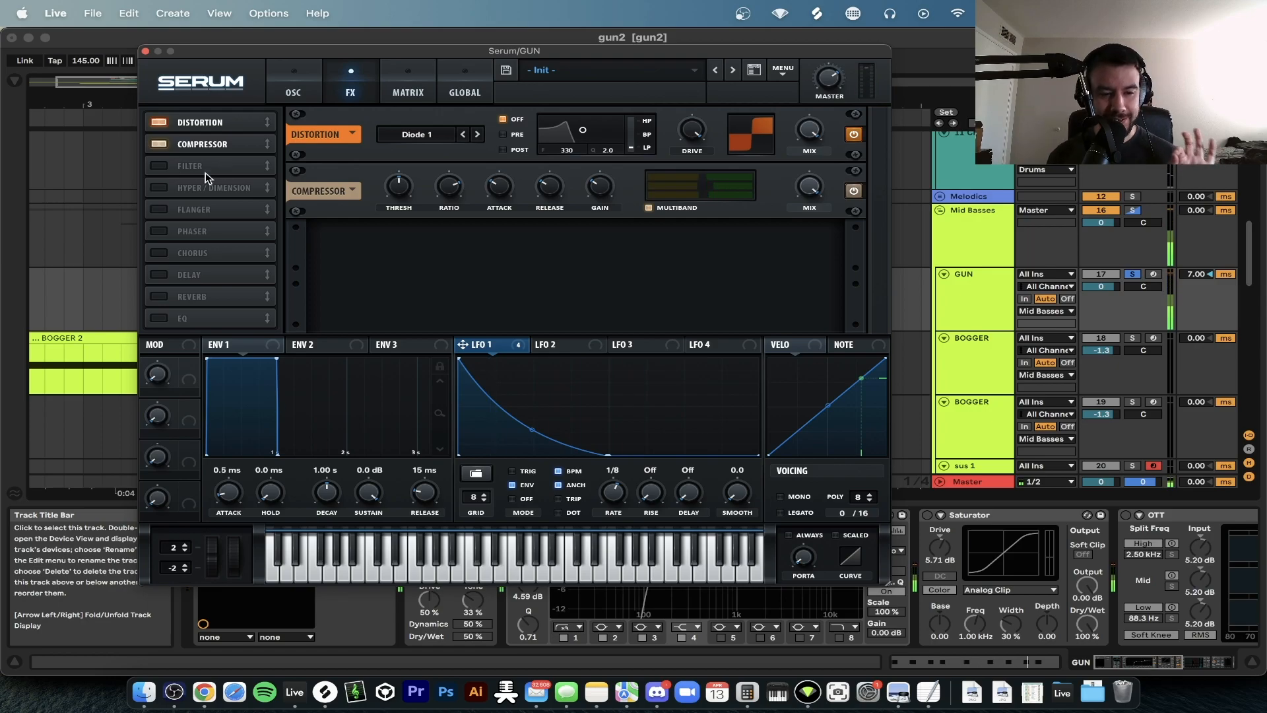
Enable the Combs filter effect in Serum, play the bass and close the synth window
left_click(159, 167)
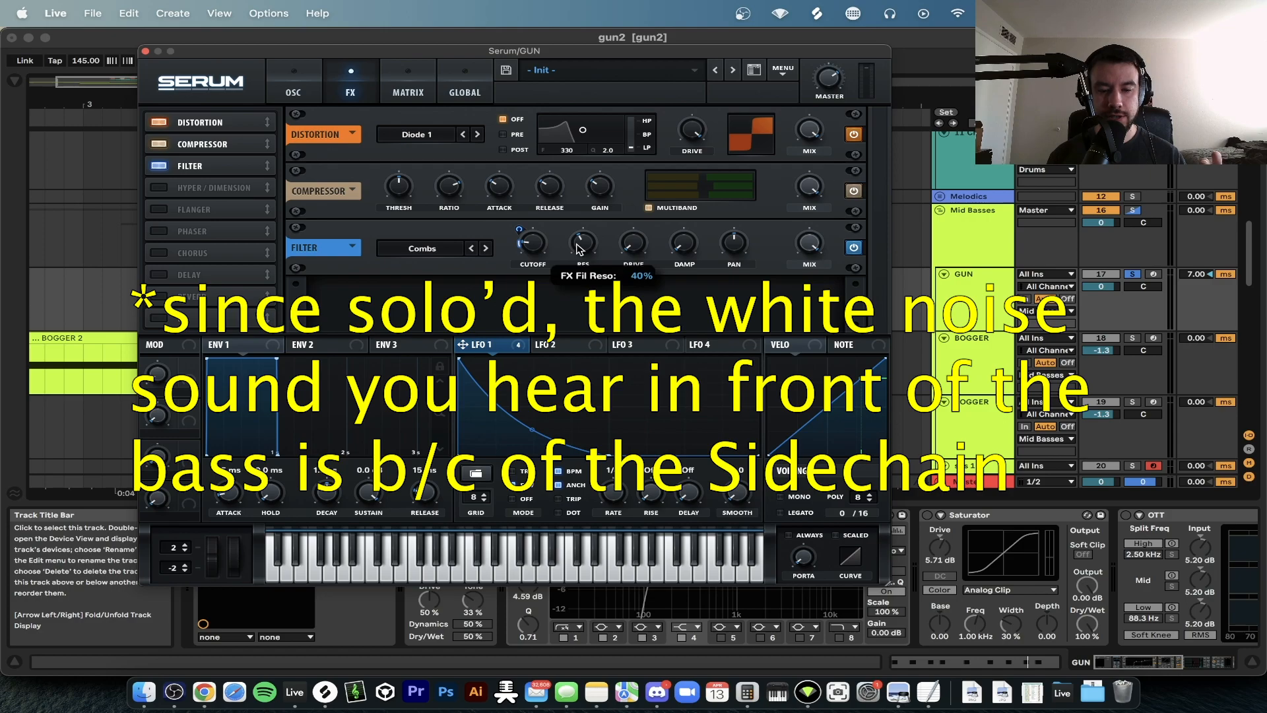
key("space")
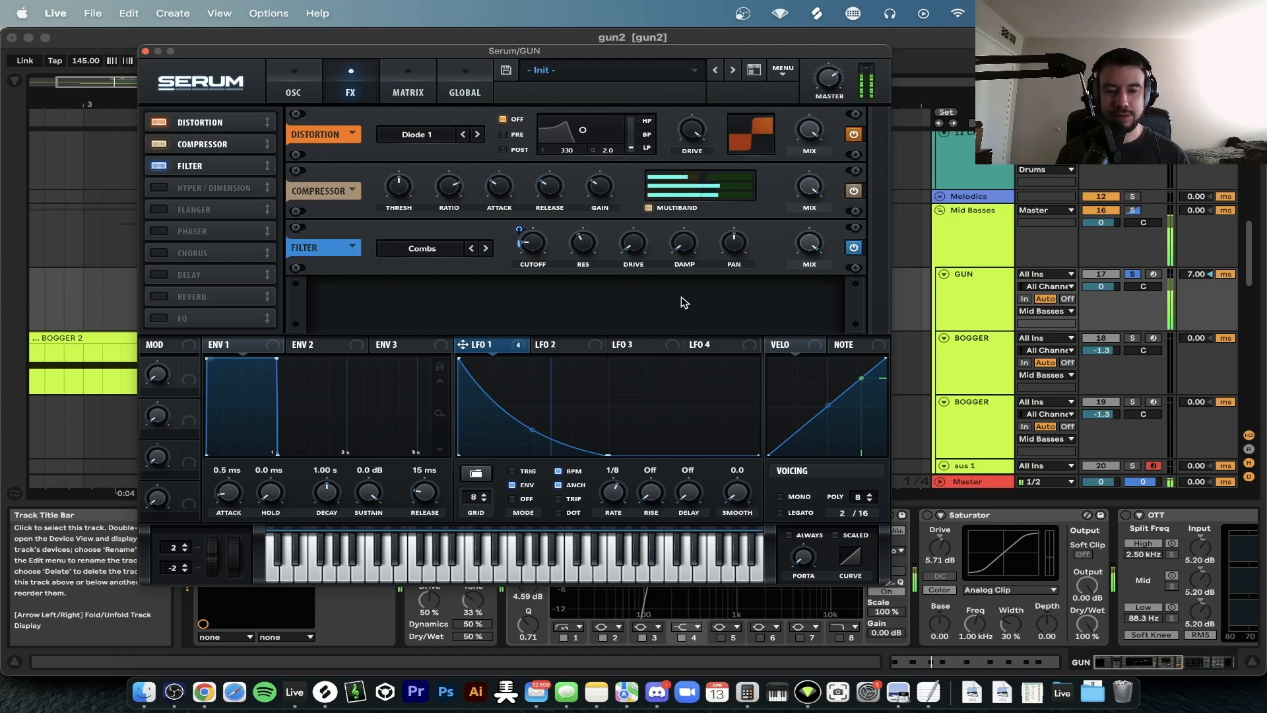
left_click(143, 51)
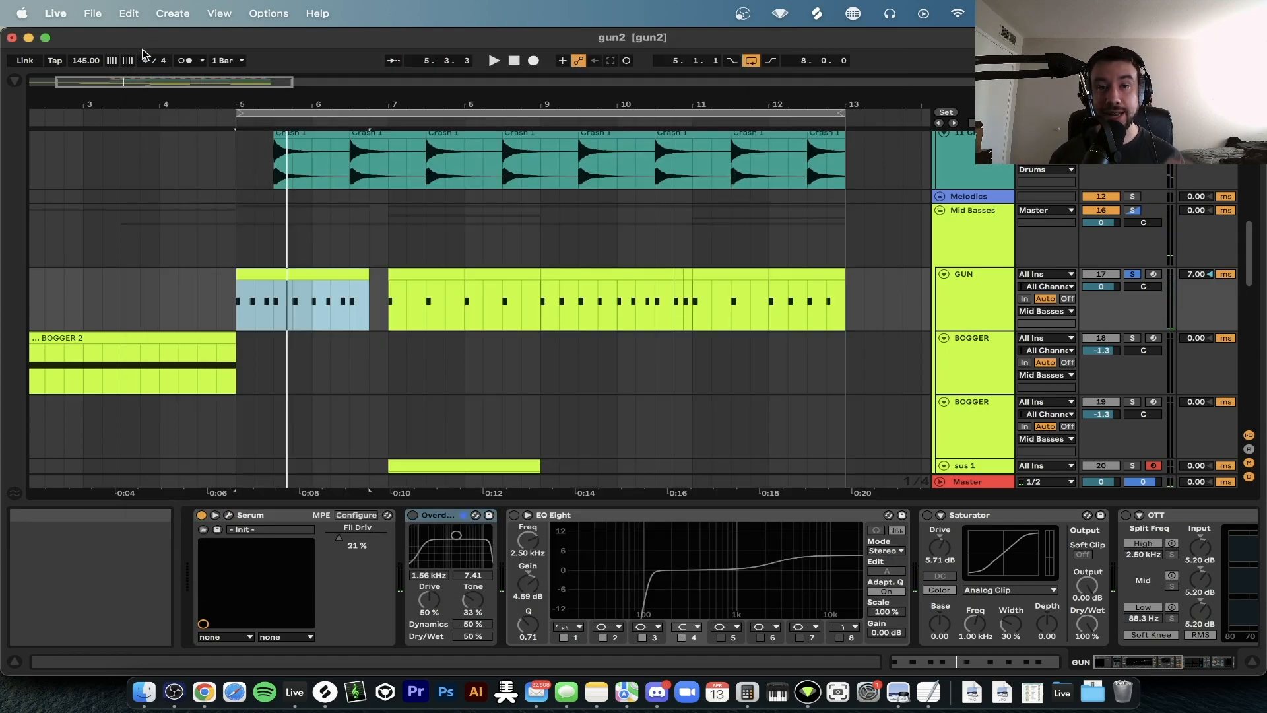
Activate Overdrive and EQ Eight on the GUN track and audition the bass through them
left_click(405, 526)
key("space")
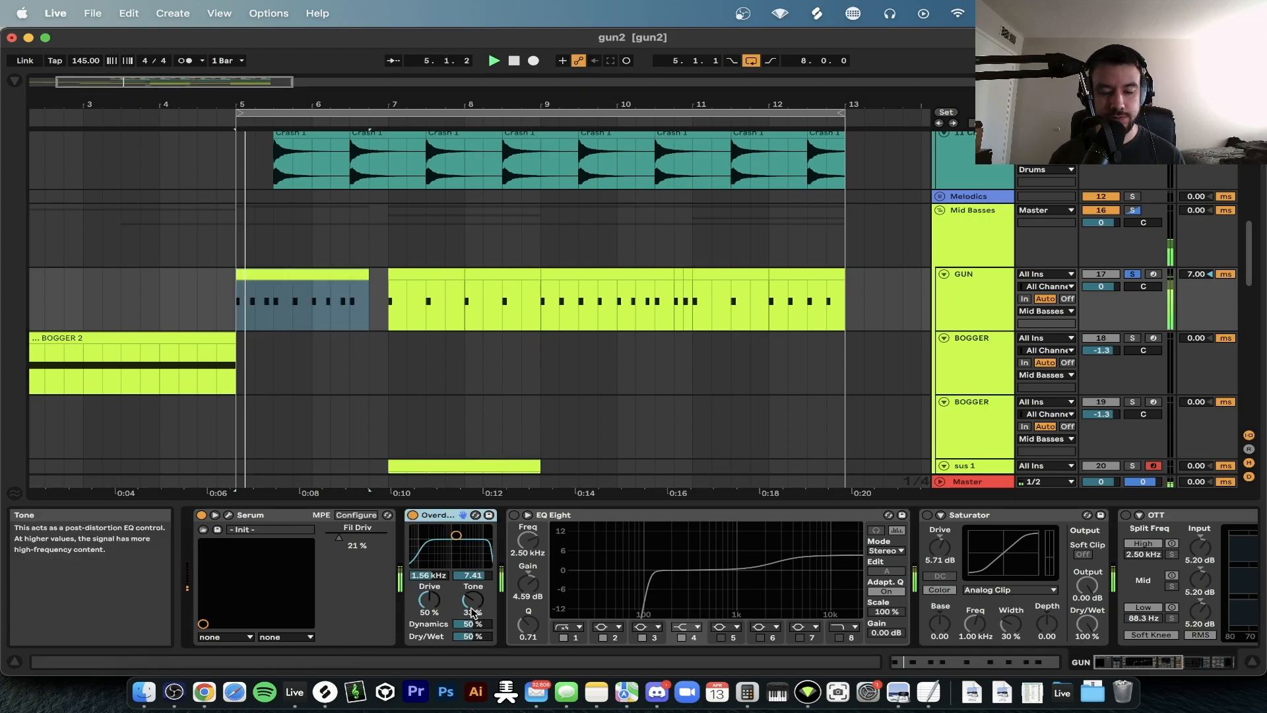
scroll(453, 609, "right", 1)
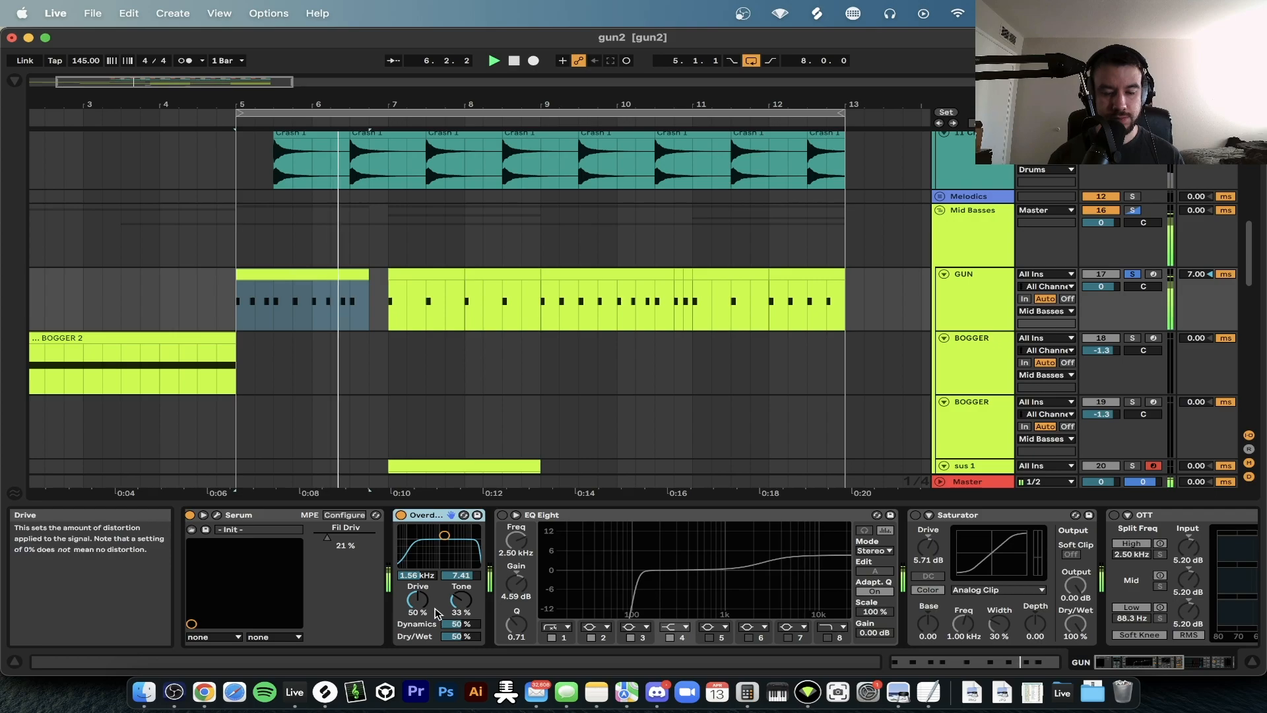
scroll(436, 612, "right", 3)
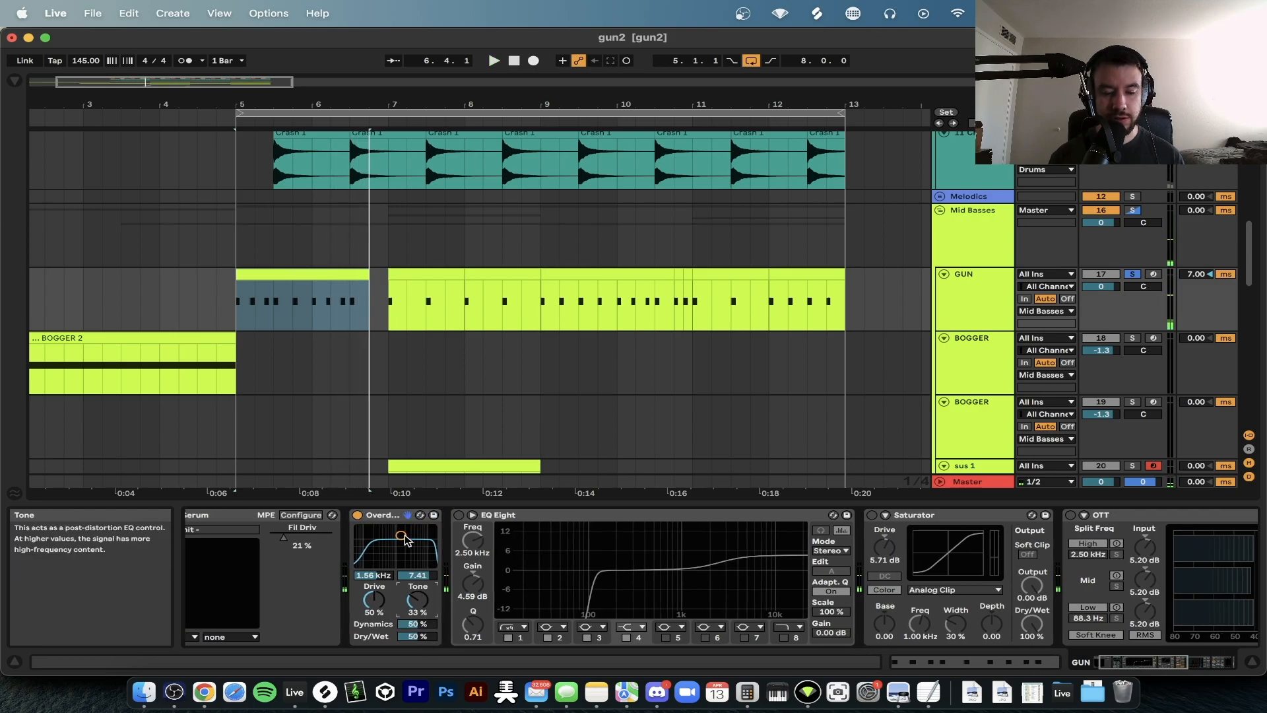
scroll(431, 567, "right", 7)
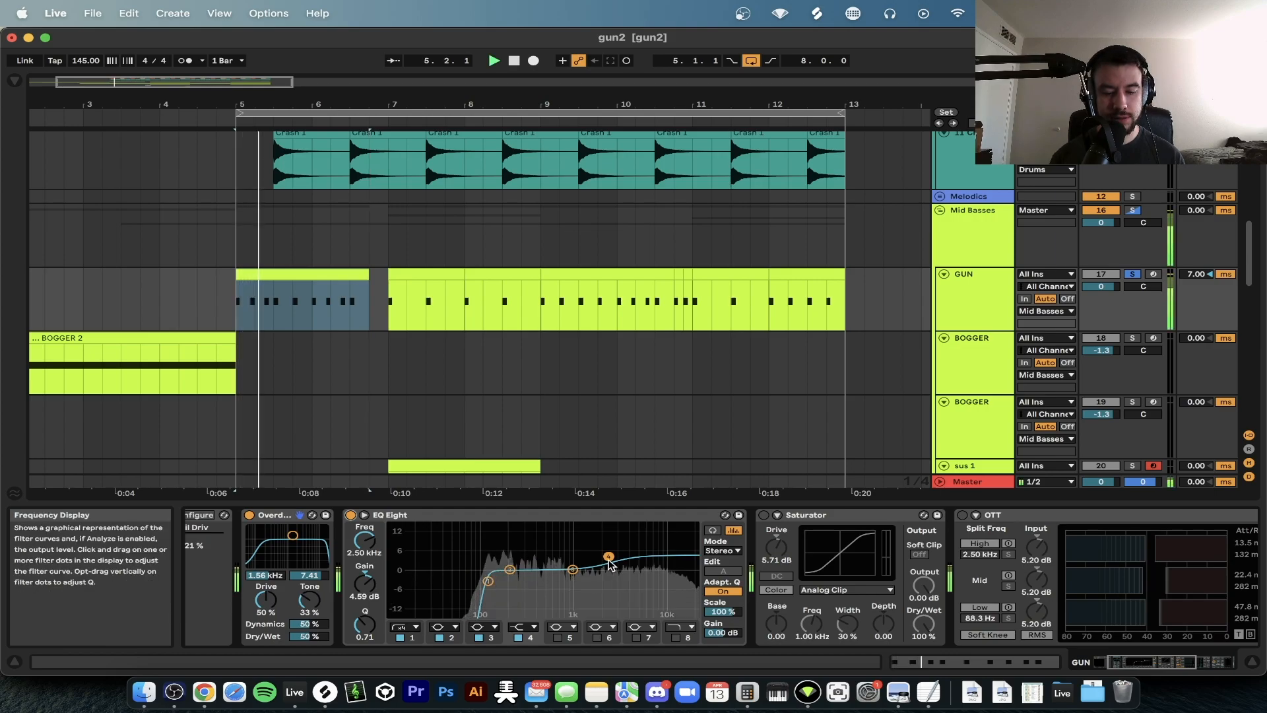
Activate the Saturator on the GUN track and play the clip through it
scroll(608, 562, "right", 14)
scroll(609, 565, "right", 7)
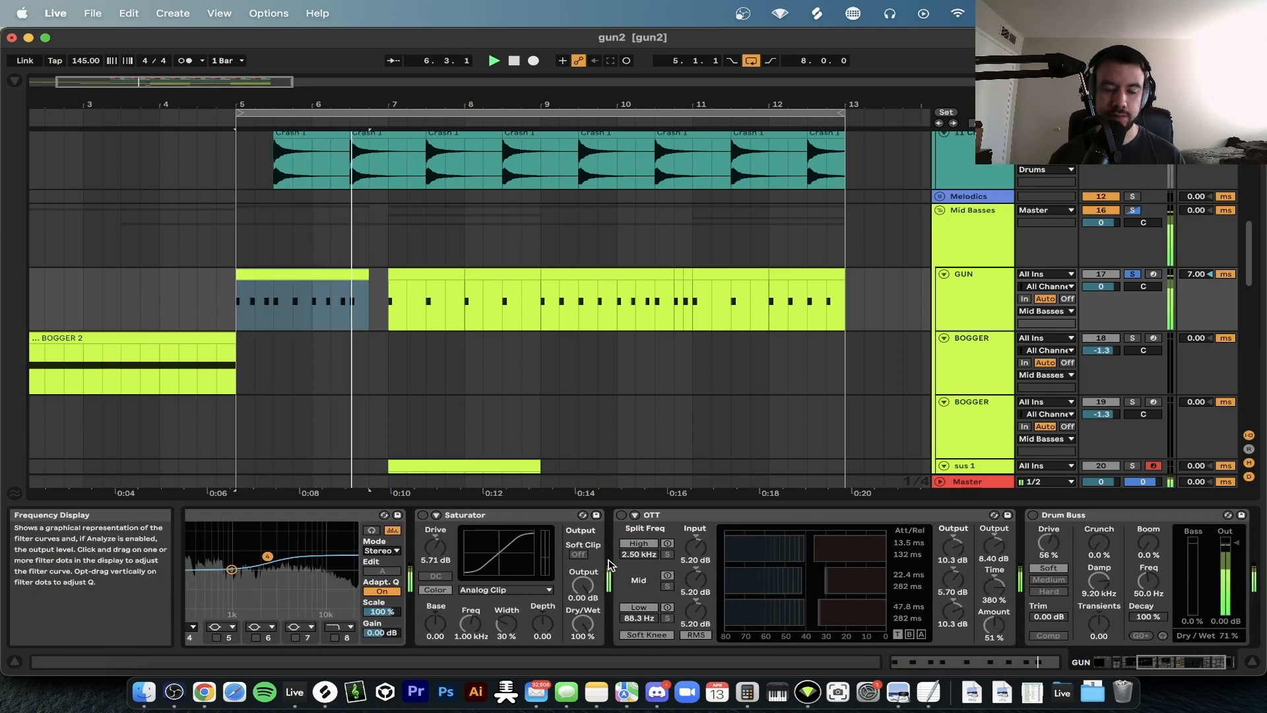
left_click(421, 515)
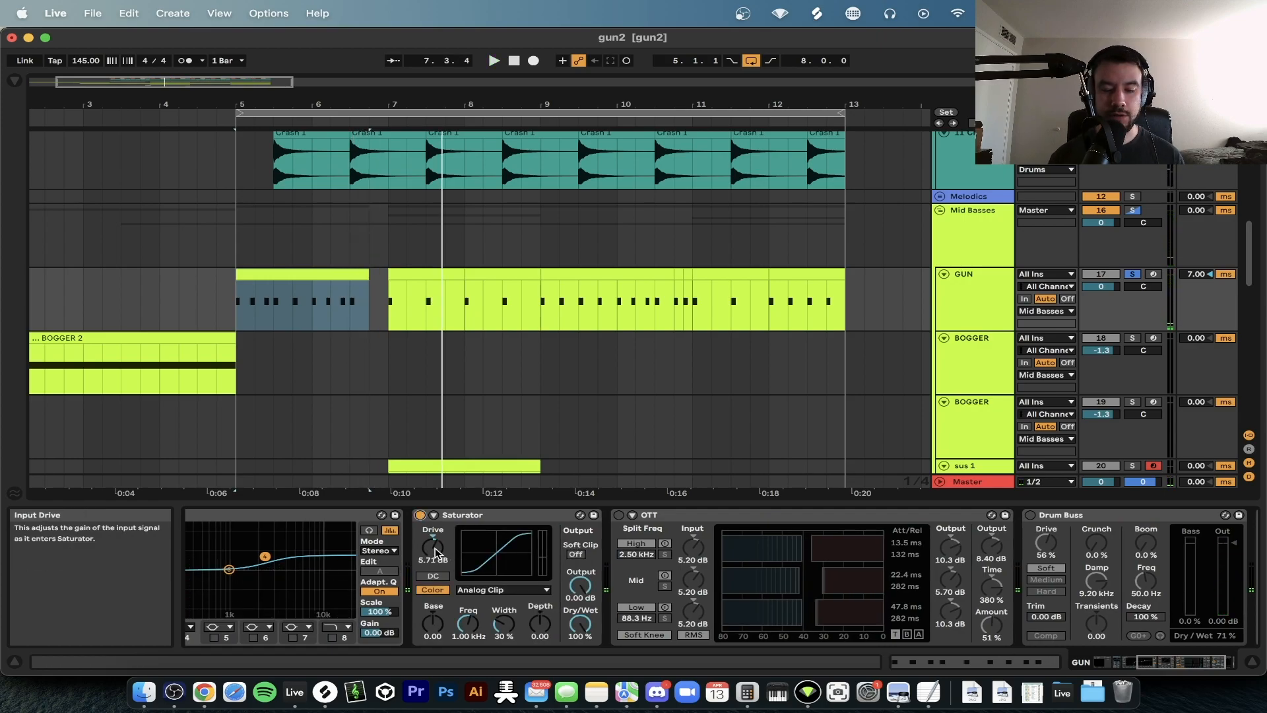
key("space")
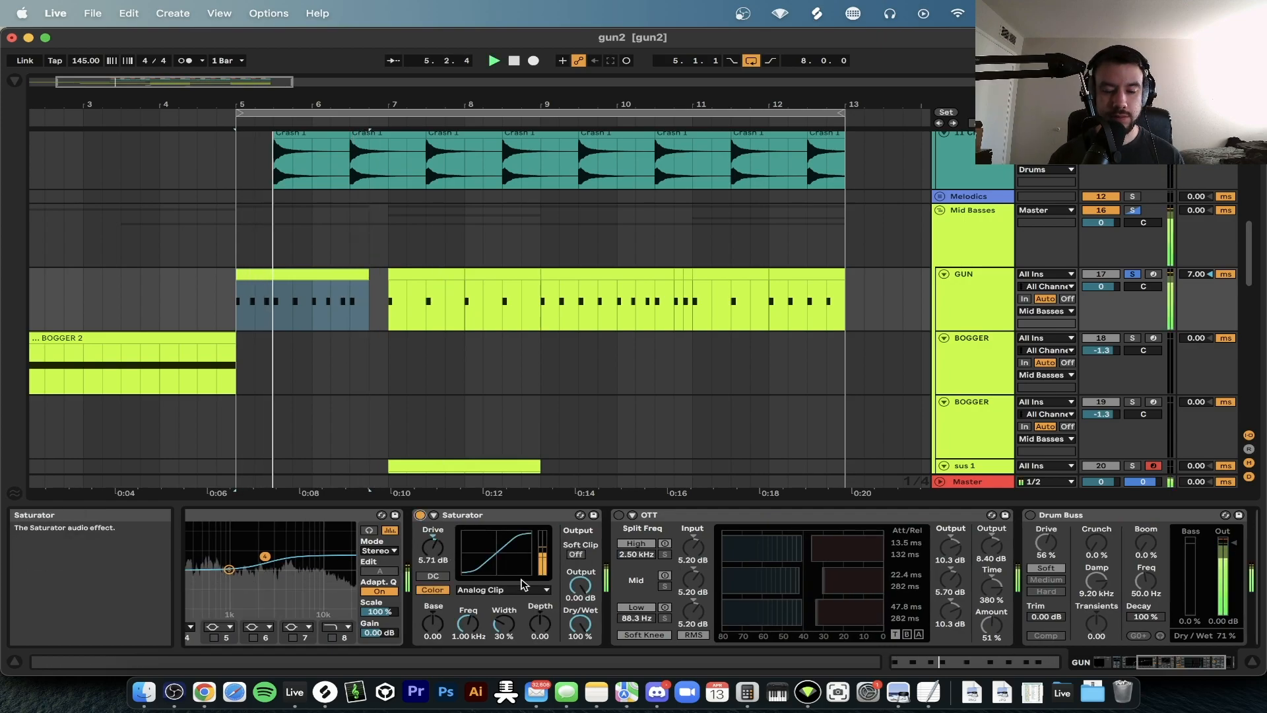
Activate the OTT compressor on the GUN track and play the clip through it
scroll(518, 567, "right", 6)
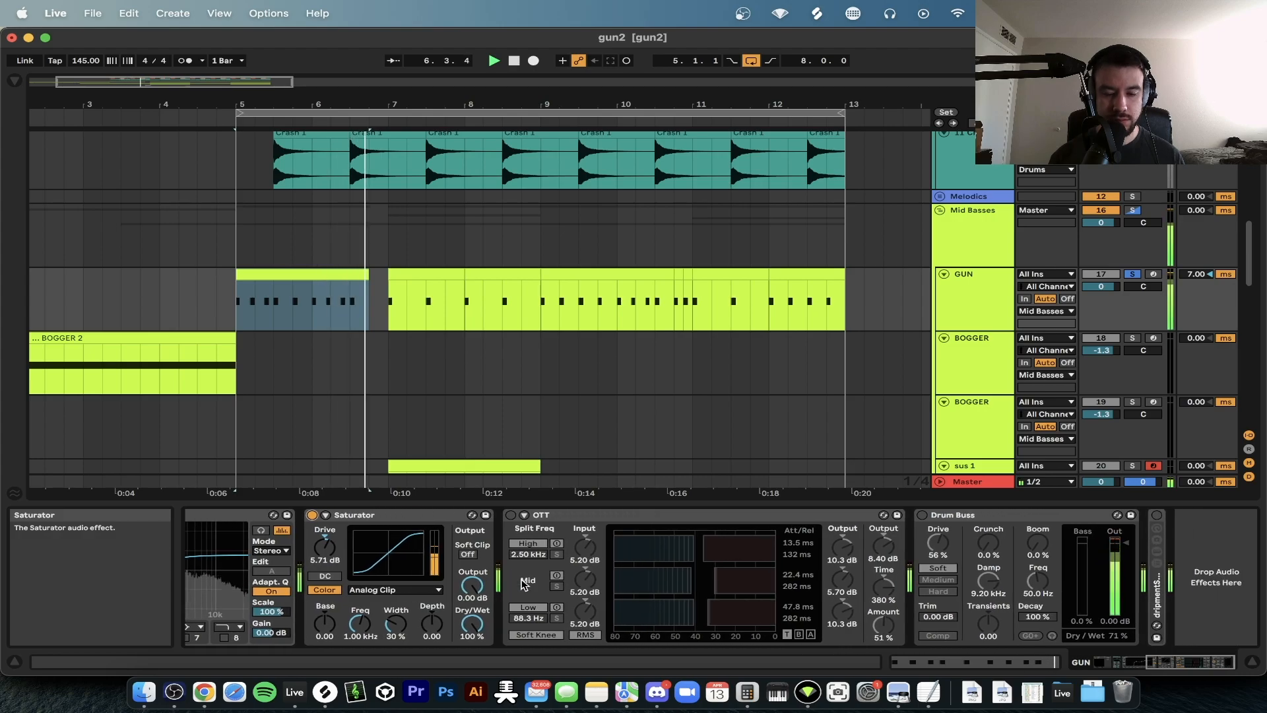
left_click(511, 517)
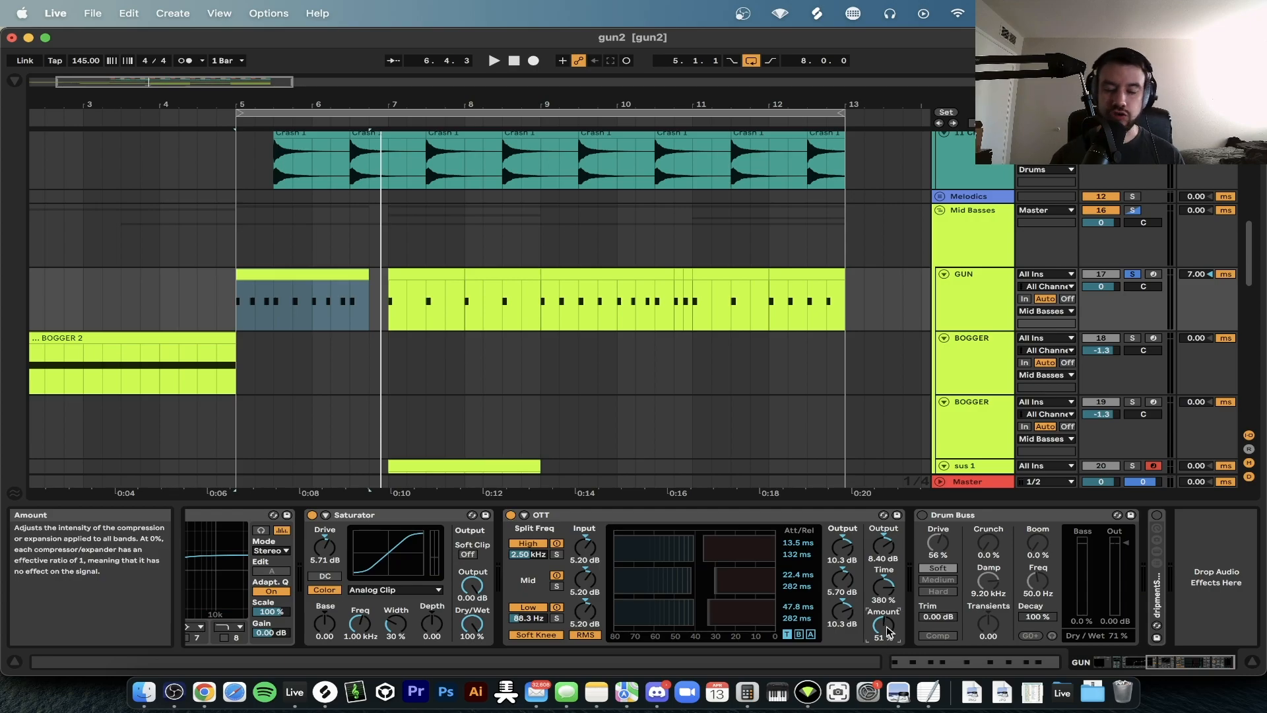
key("space")
Compare OTT time scaling values of 117% and 98% by ear, and raise the time to 1000%
left_click_drag(884, 586, 884, 626)
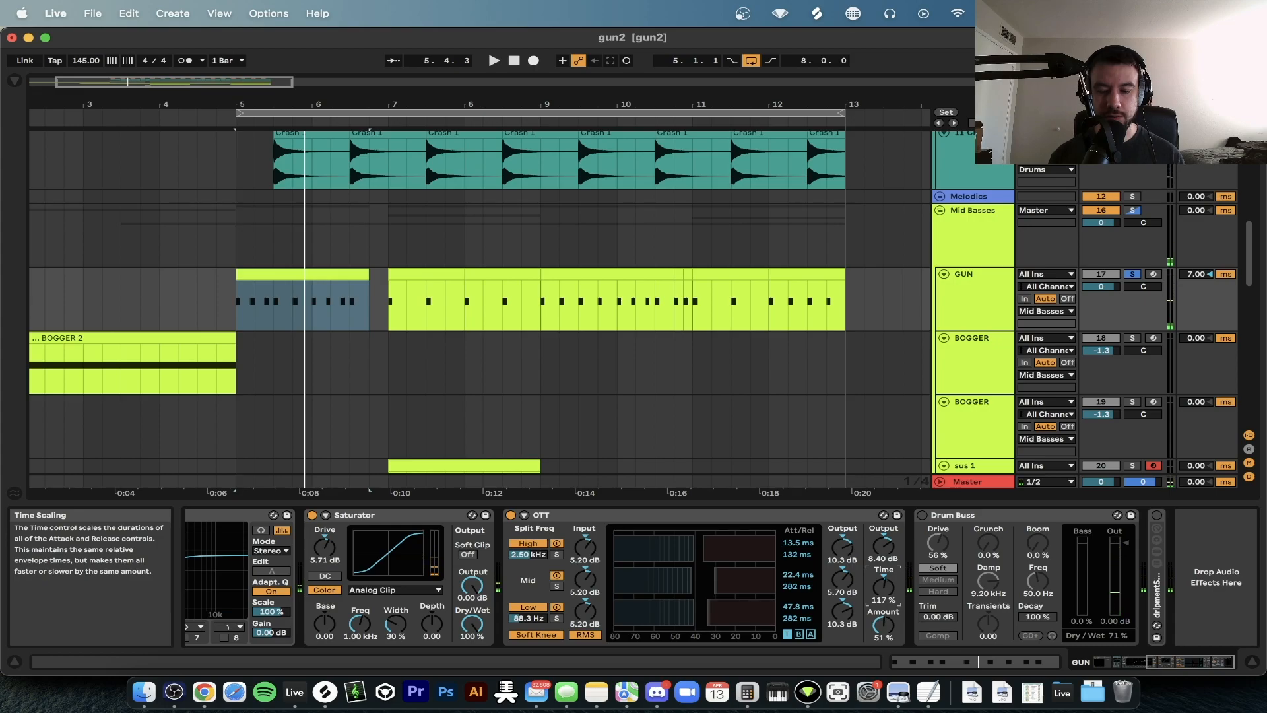
key("space")
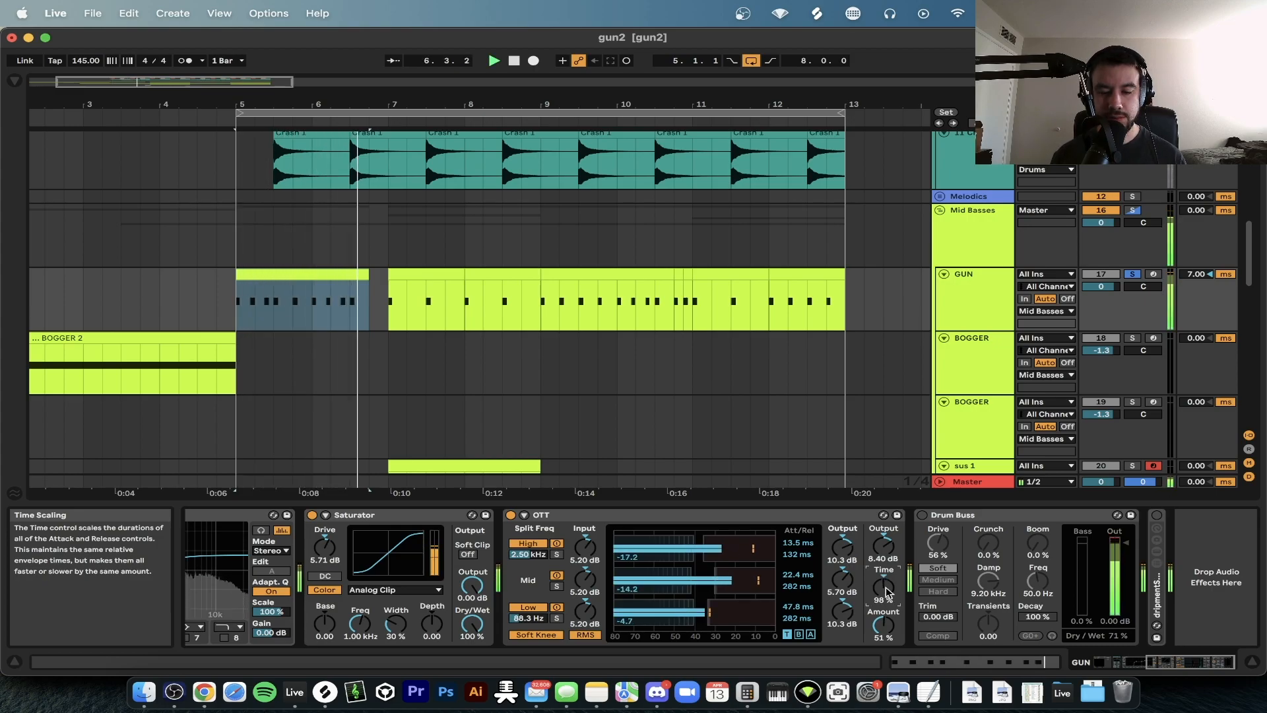
key("space")
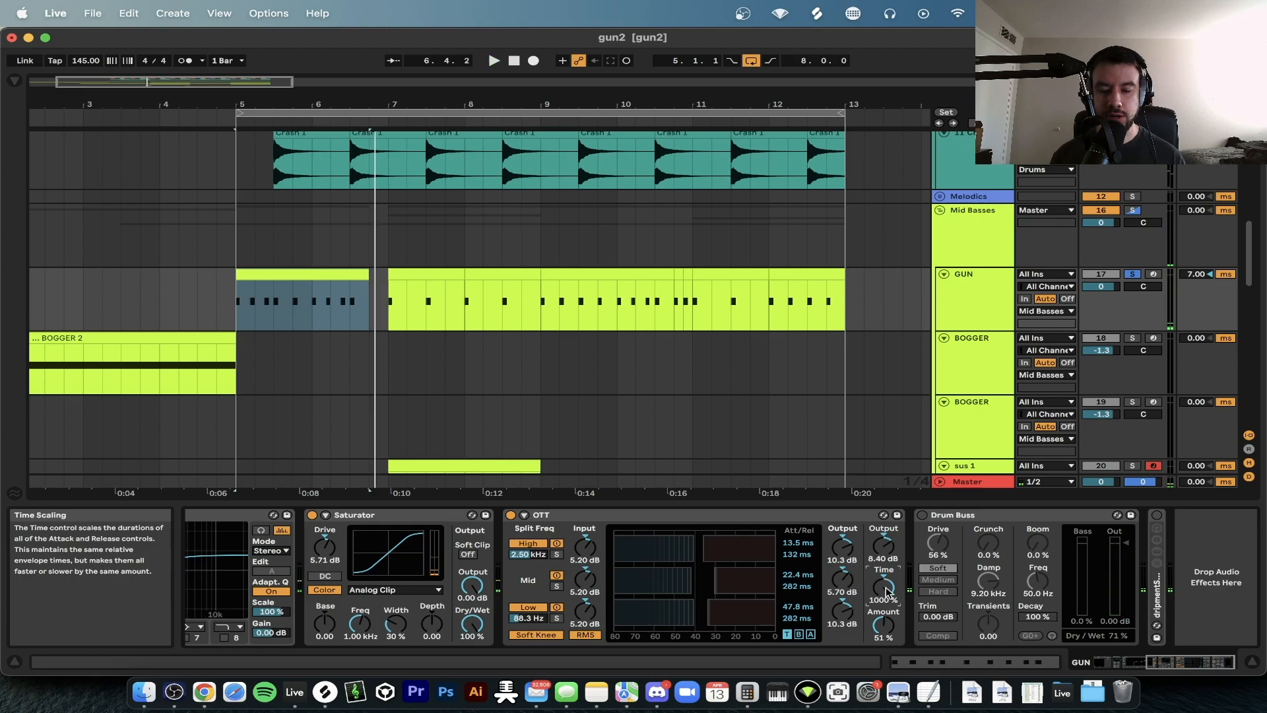
key("space")
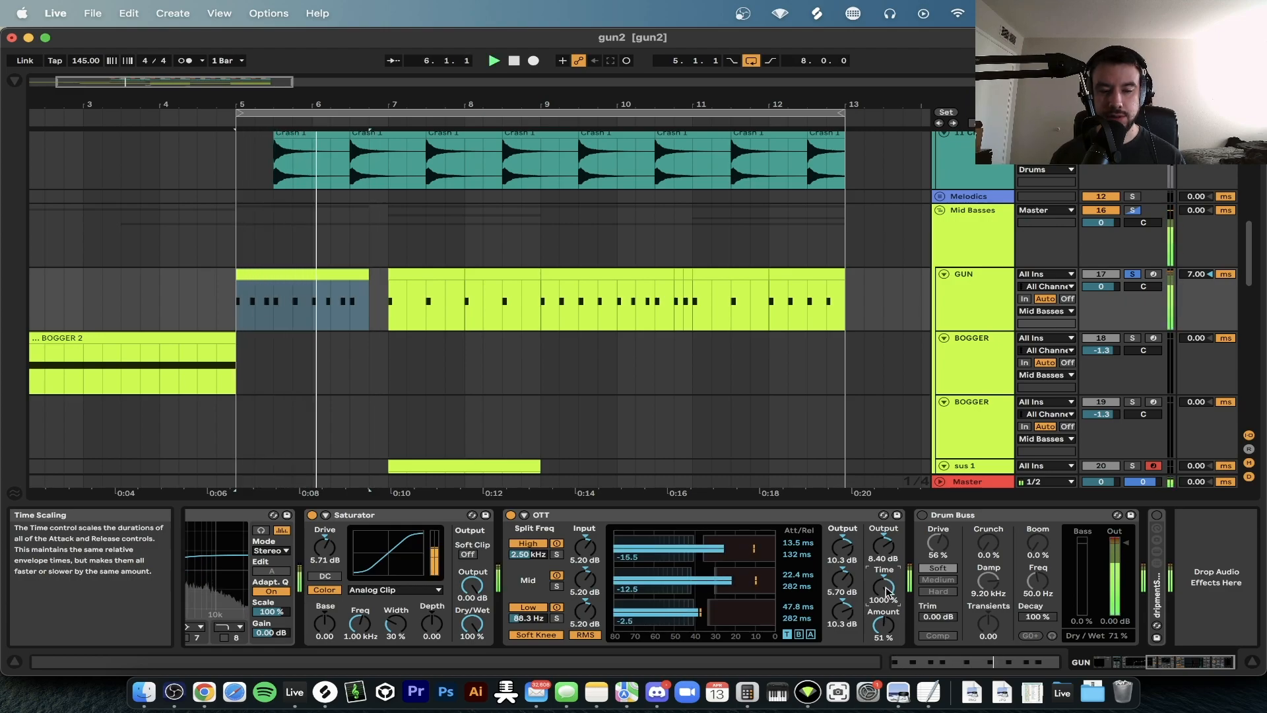
Set the OTT time scaling to 339% and play the GUN clip through it
key("space")
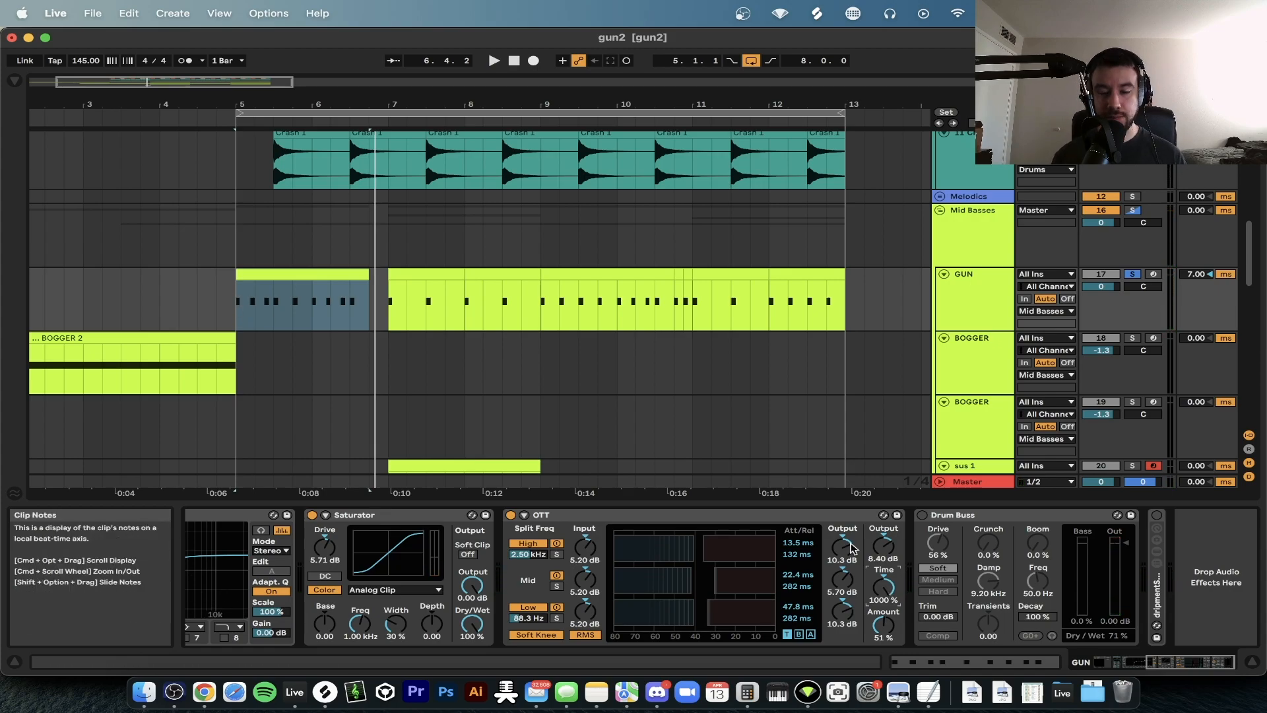
key("space")
left_click_drag(883, 587, 884, 598)
key("space")
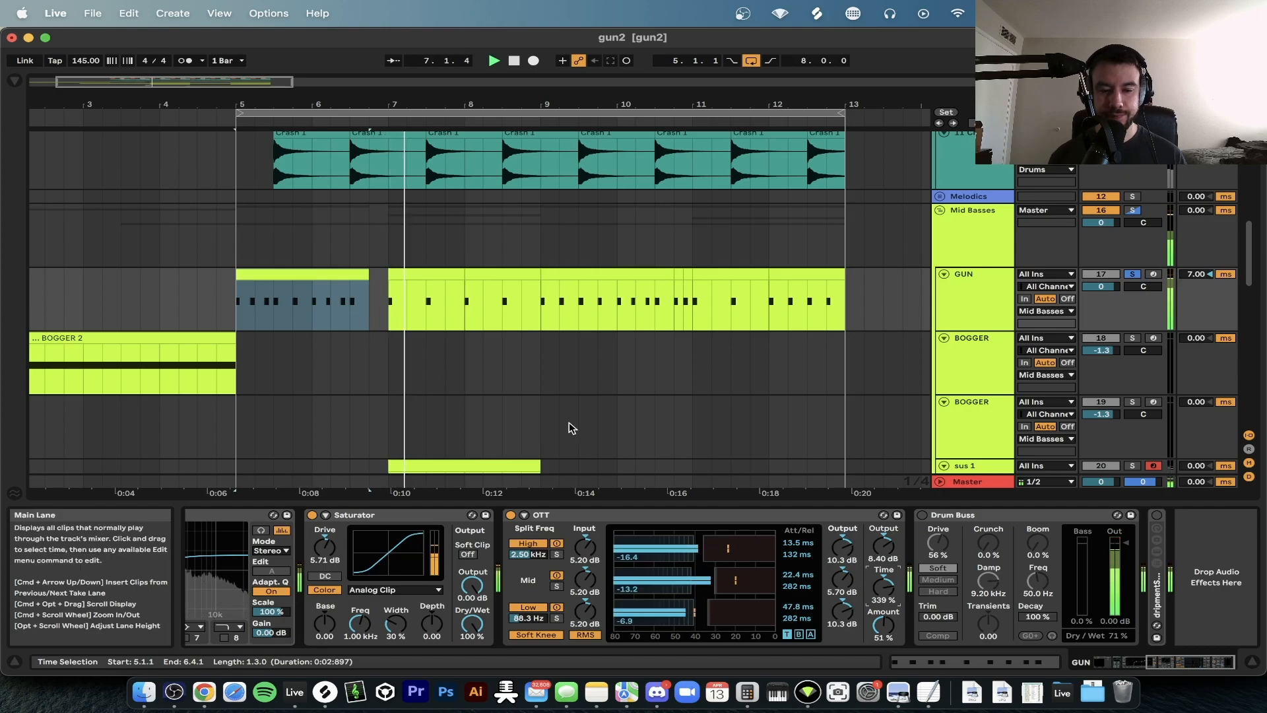
key("space")
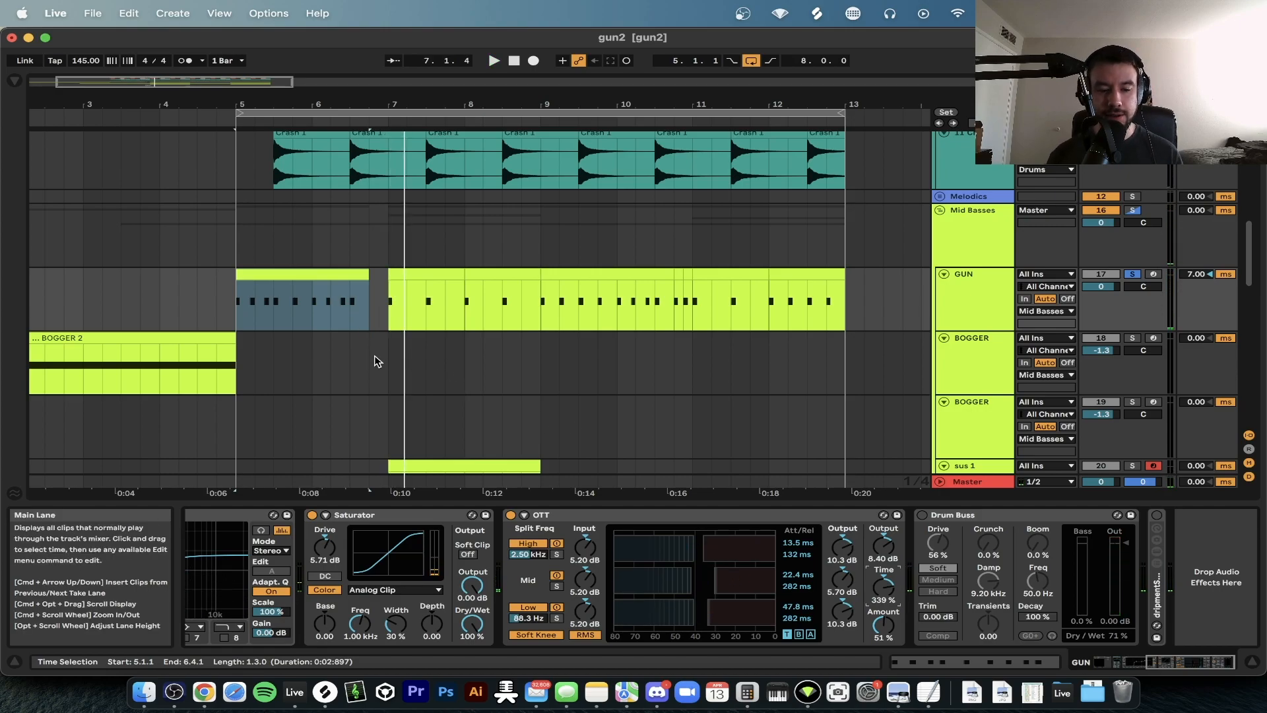
Activate the Drum Buss on the GUN track and play the clip through it
scroll(374, 355, "down", 5)
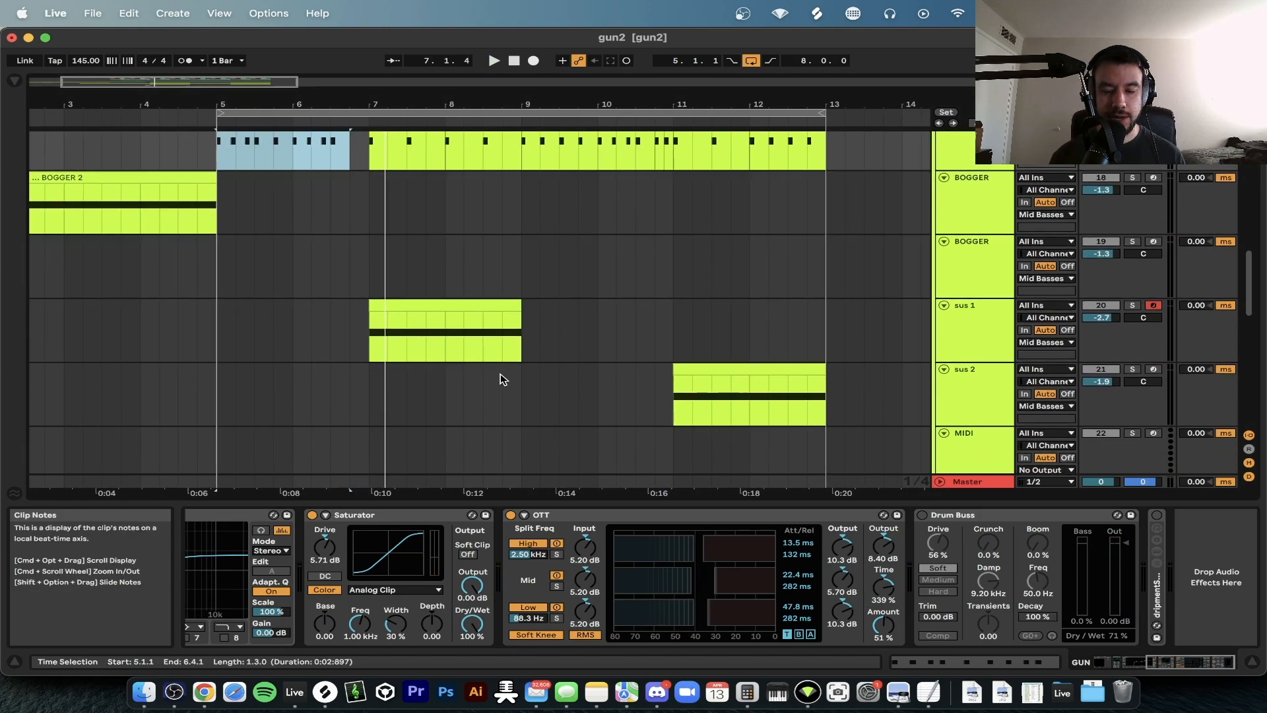
left_click(922, 514)
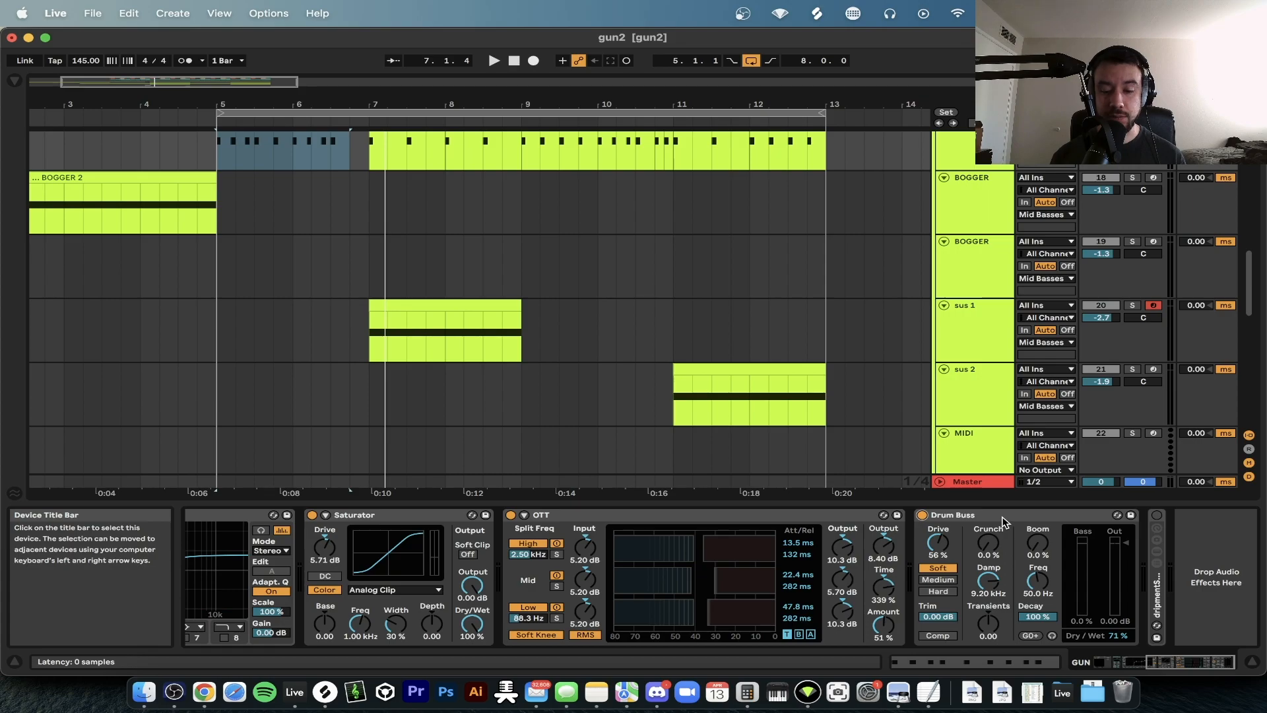
key("space")
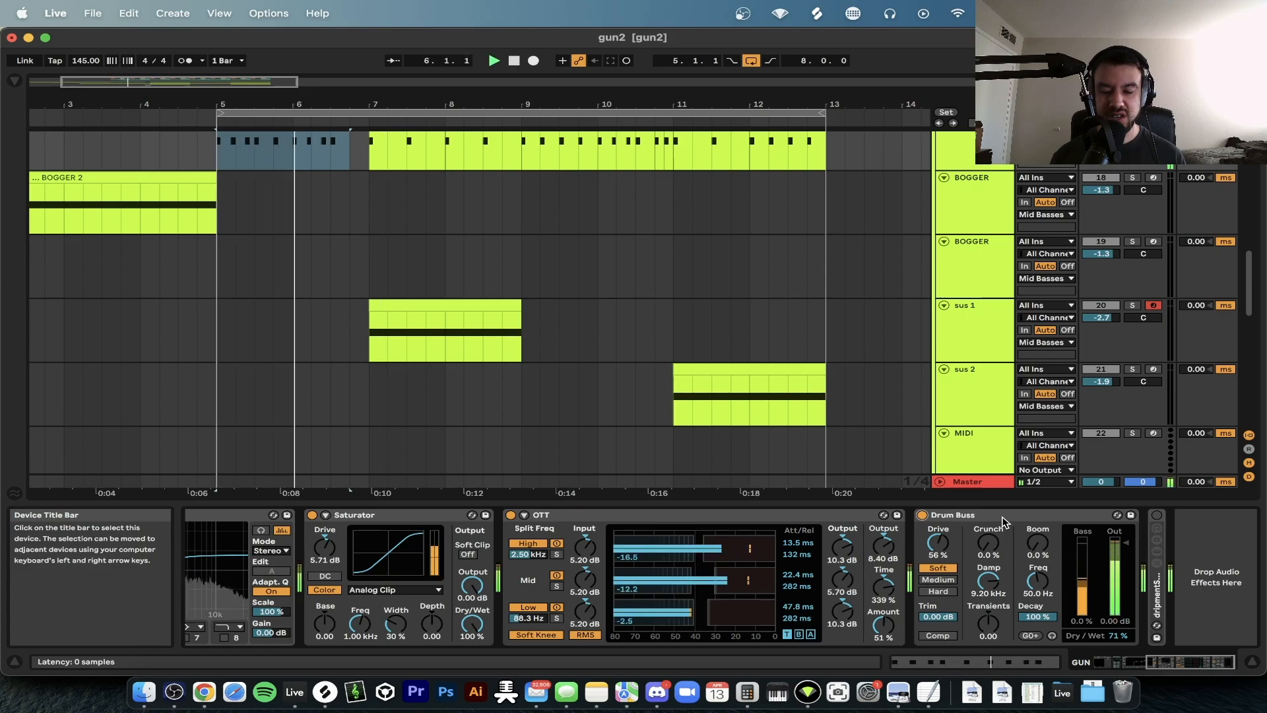
key("space")
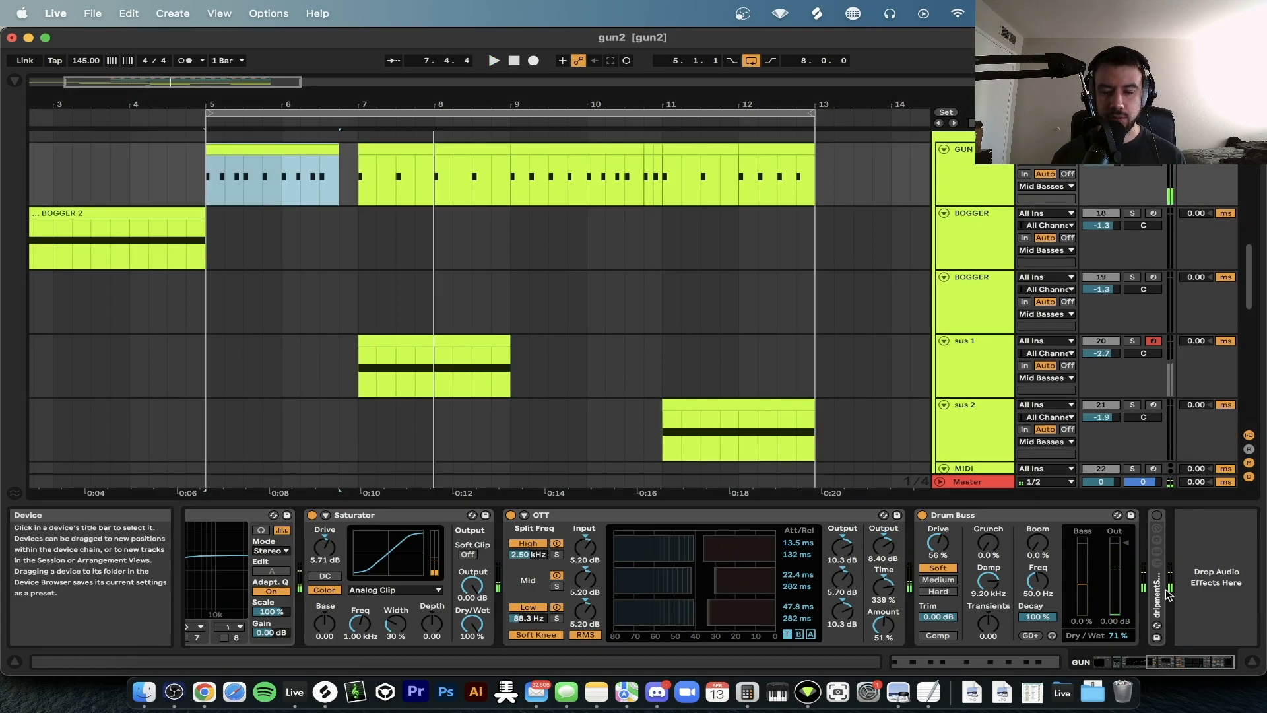
Unfold the dripmentSTEREOFX rack on the GUN track, activate it and select its high sides chain
double_click(1157, 597)
scroll(754, 532, "right", 3)
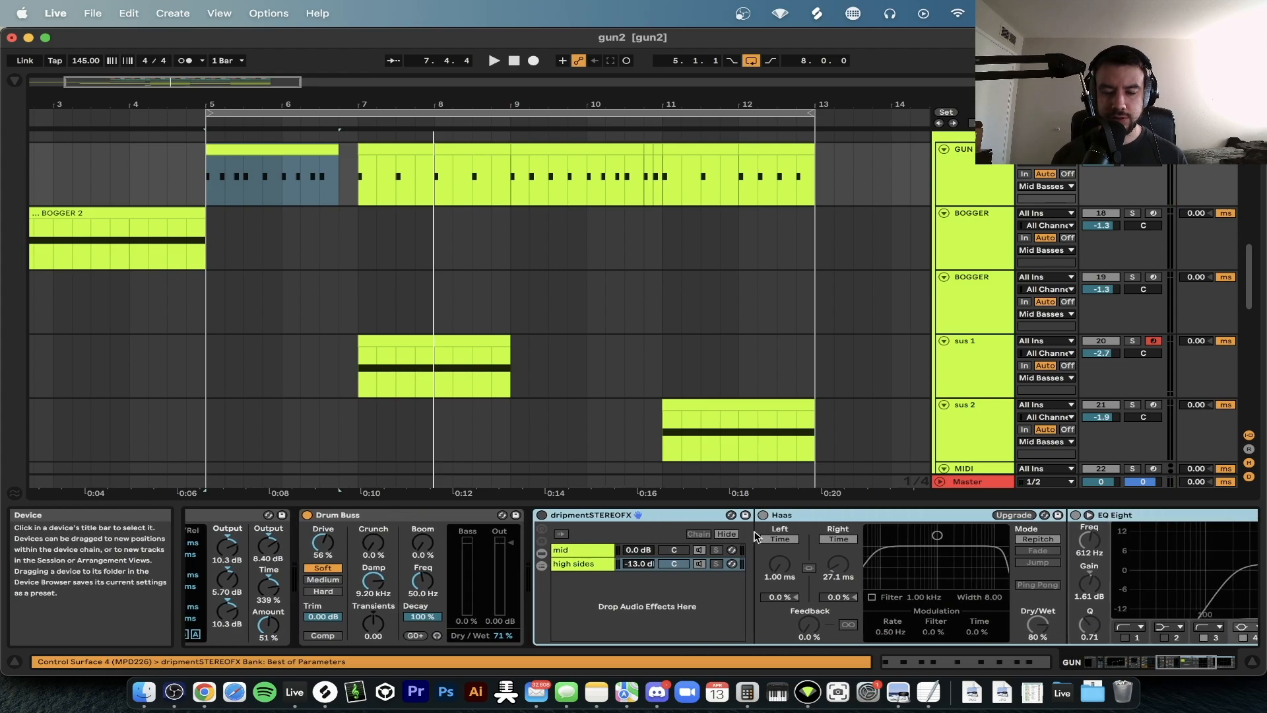
left_click(542, 515)
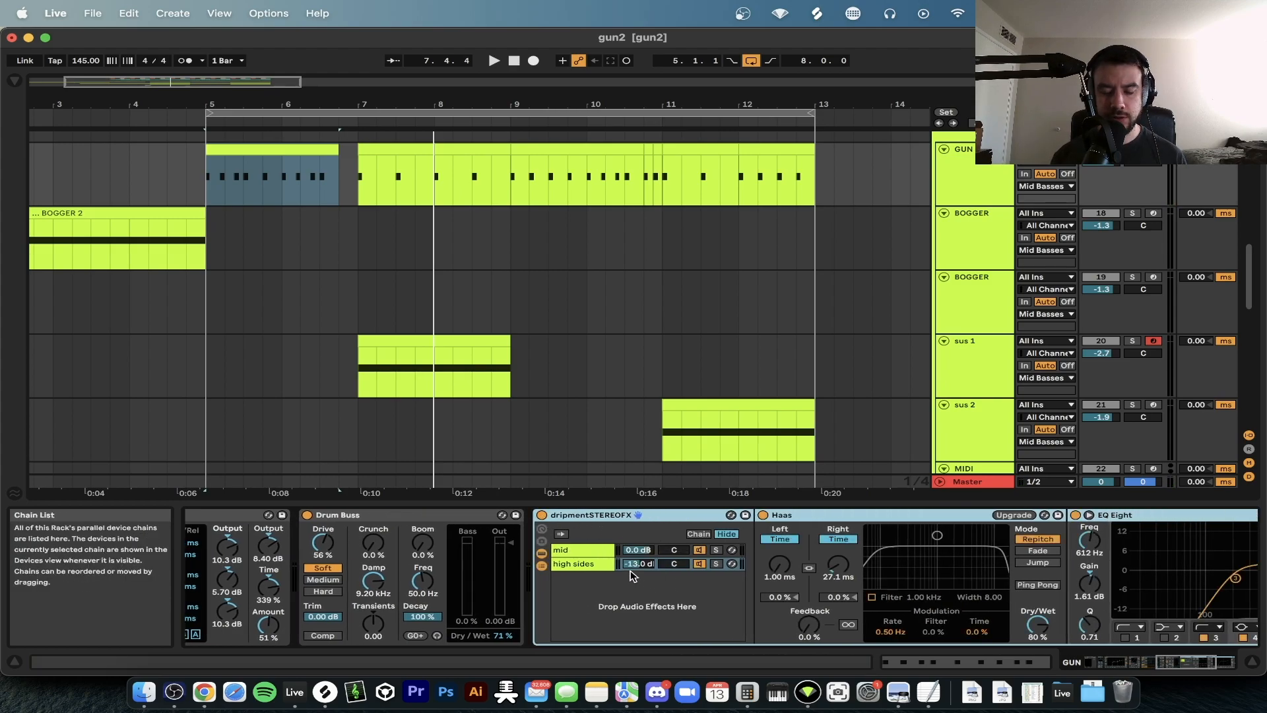
left_click(571, 566)
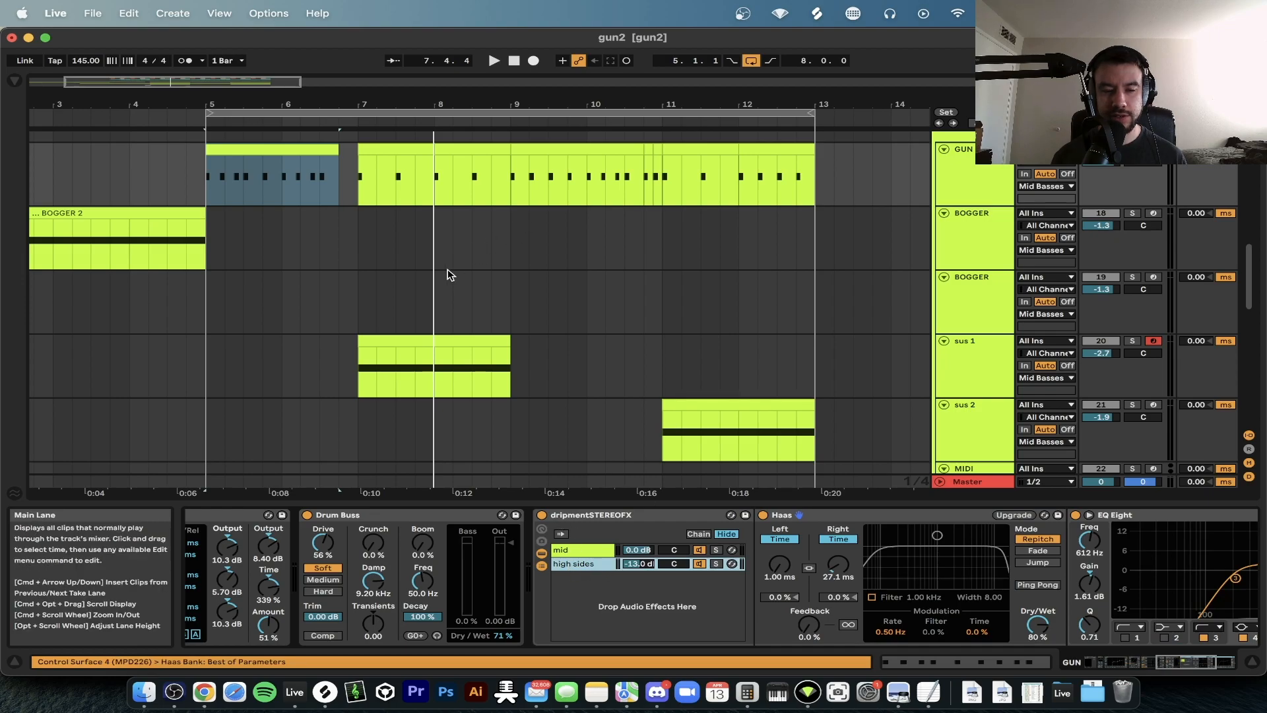
Compare the GUN clip from bar 5 with the dripmentSTEREOFX rack on and bypassed, leaving the rack active
scroll(295, 286, "up", 3)
scroll(296, 285, "up", 4)
scroll(296, 285, "down", 2)
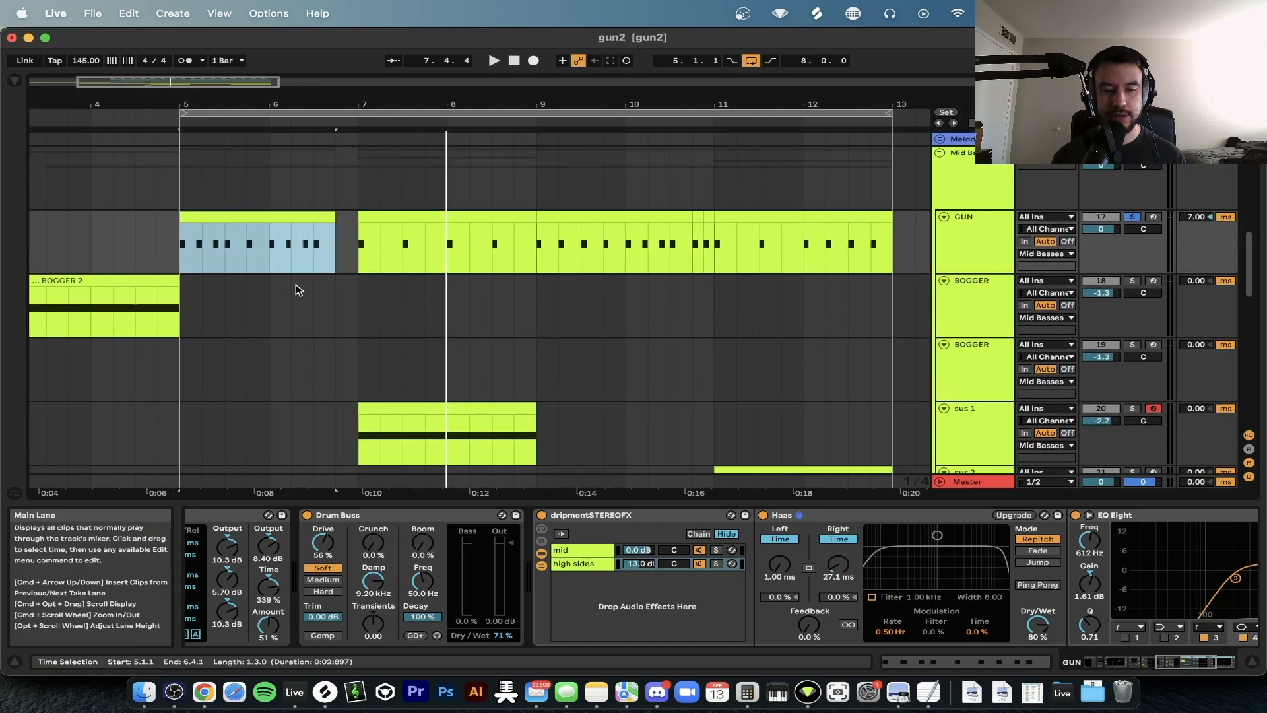
left_click(179, 249)
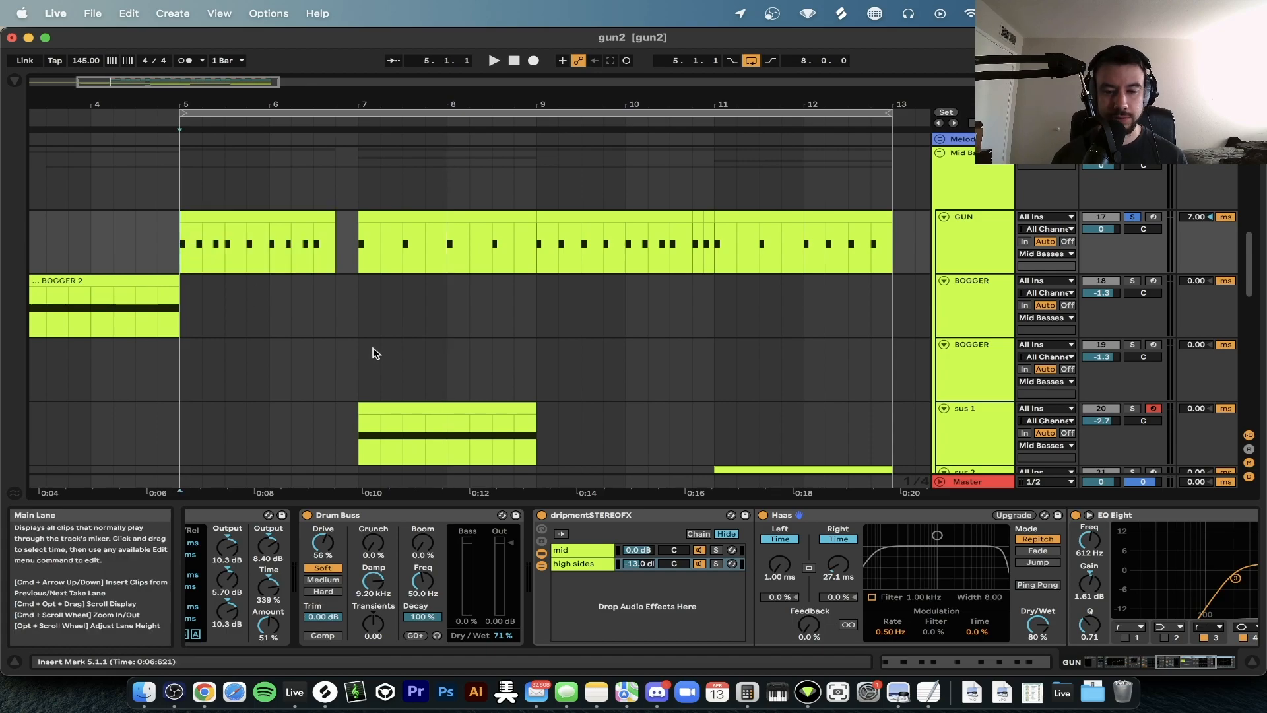
key("space")
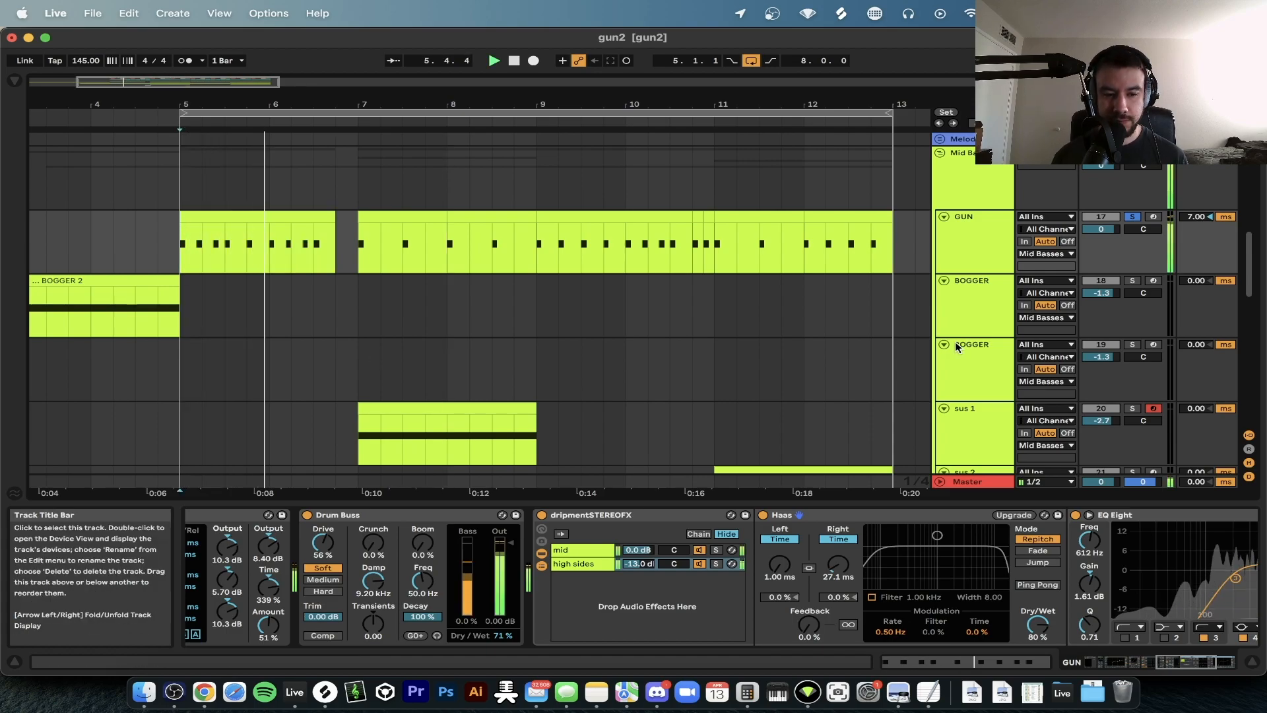
left_click(542, 514)
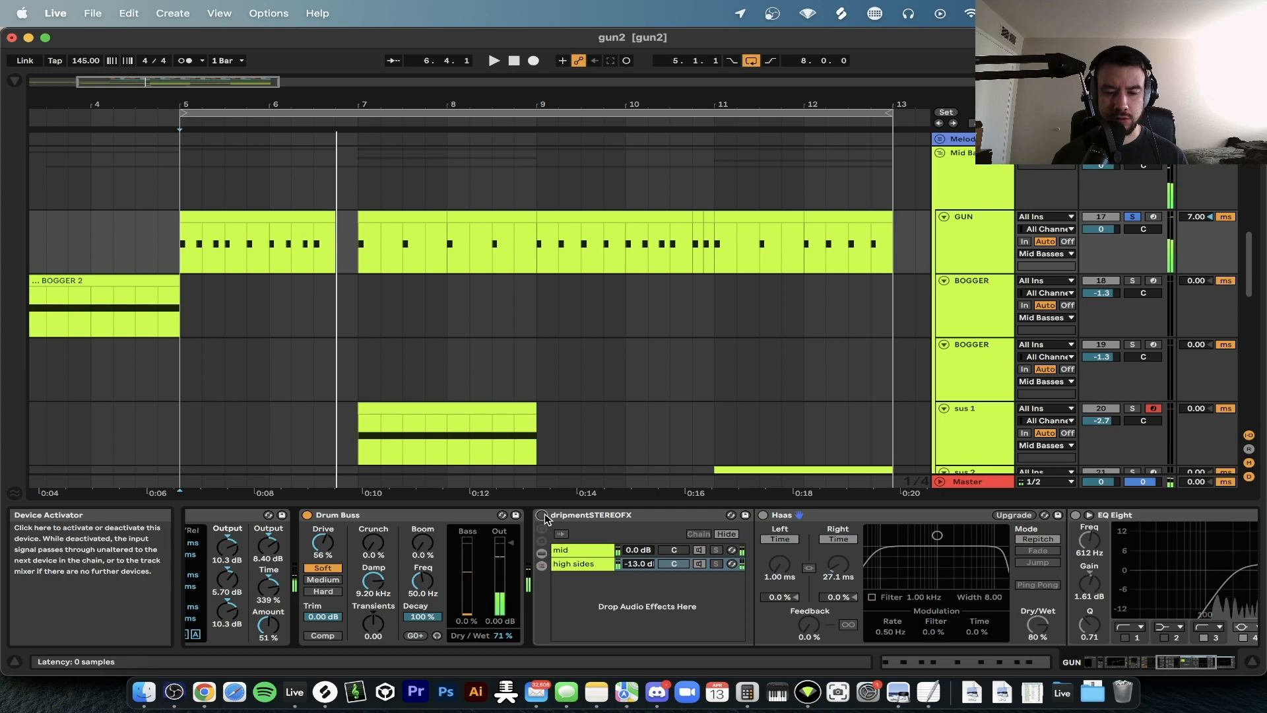
key("space")
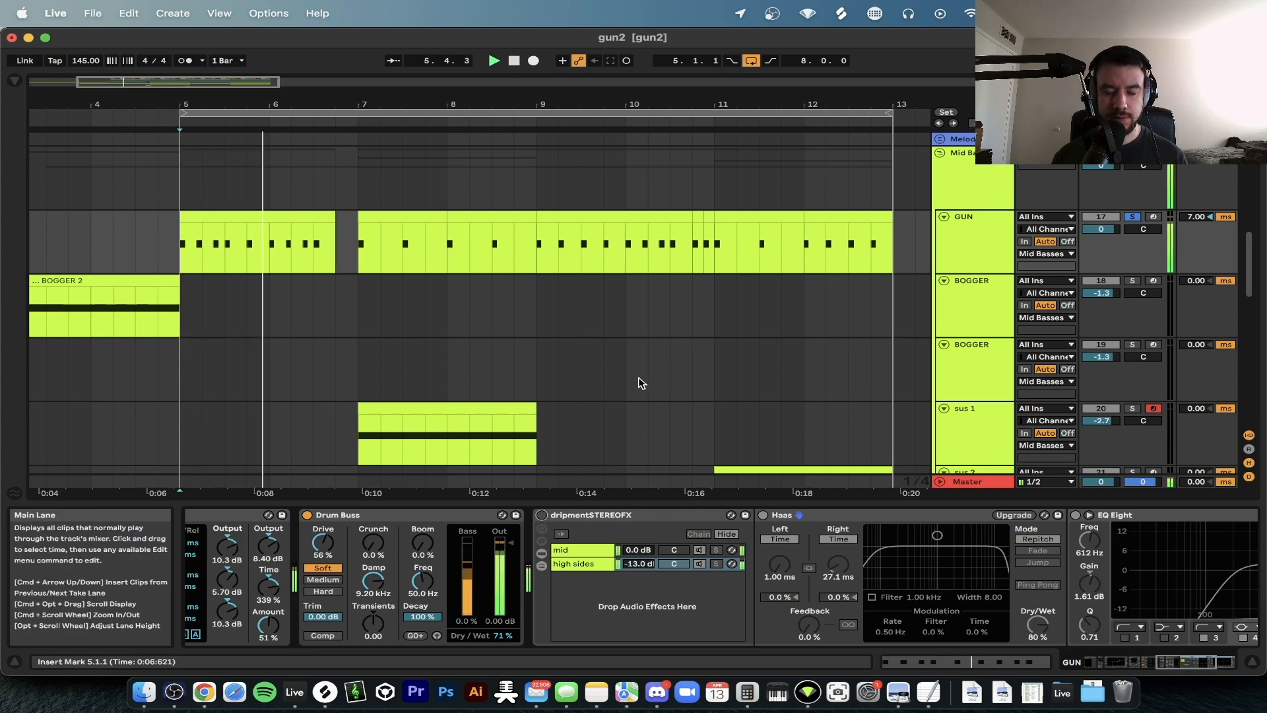
left_click(542, 515)
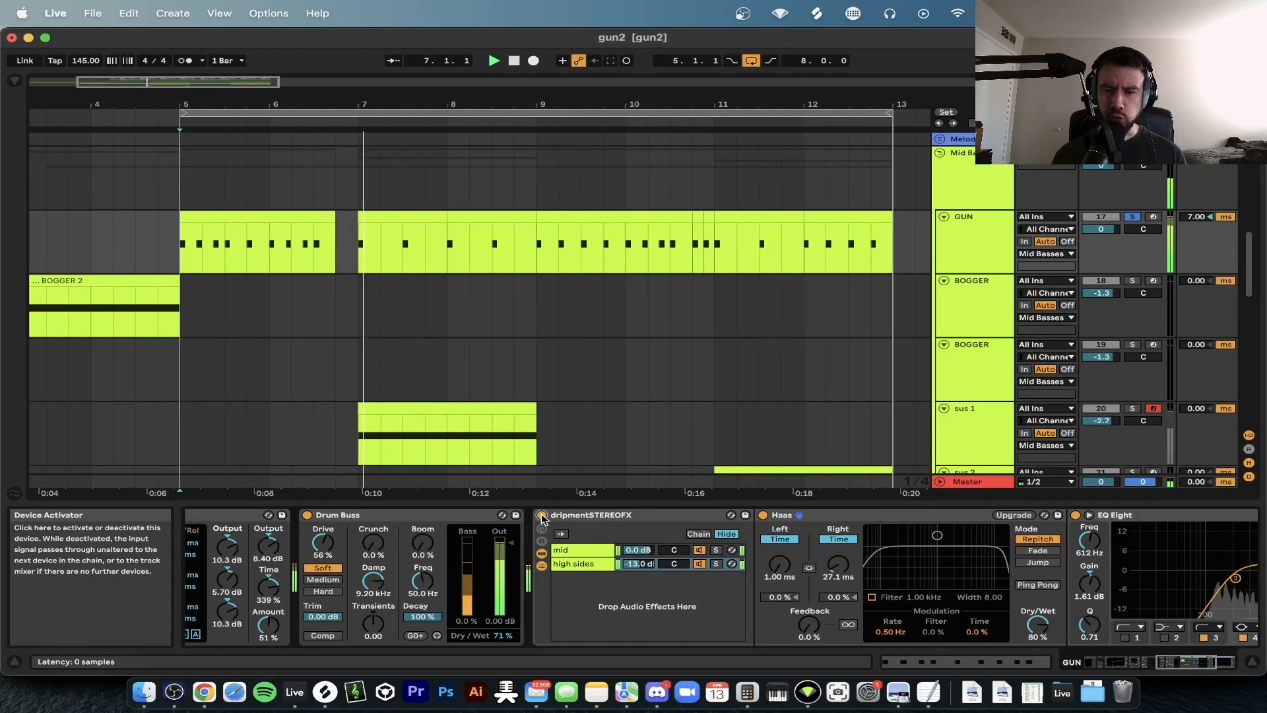
key("space")
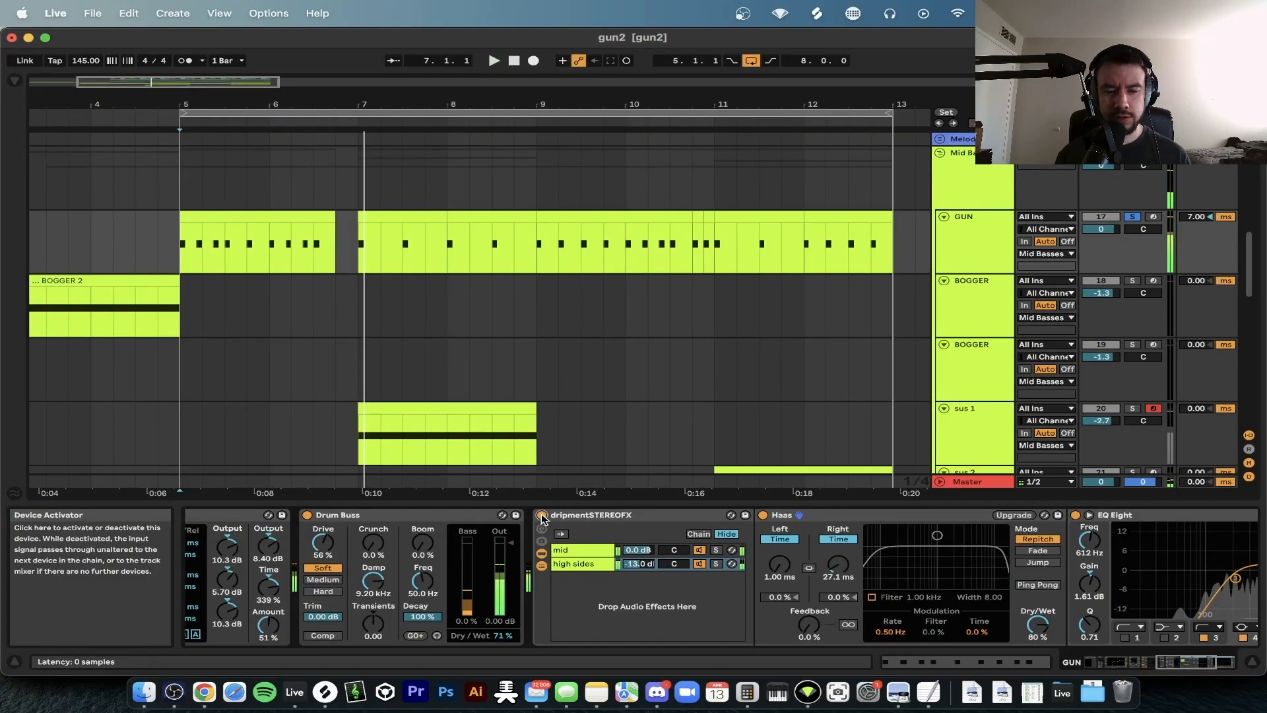
Review the GUN track's device chain from the stereo rack back to Serum
scroll(653, 328, "down", 3)
scroll(653, 332, "down", 3)
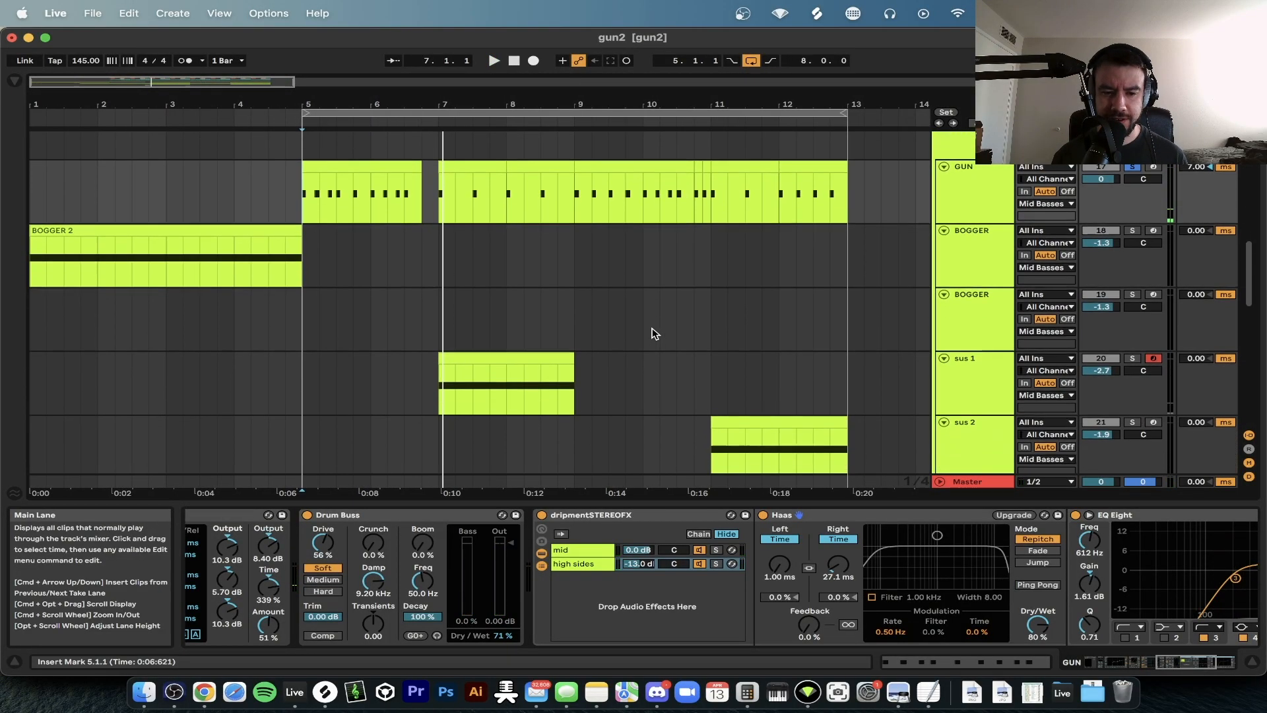
scroll(492, 518, "right", 3)
double_click(489, 517)
scroll(454, 539, "left", 15)
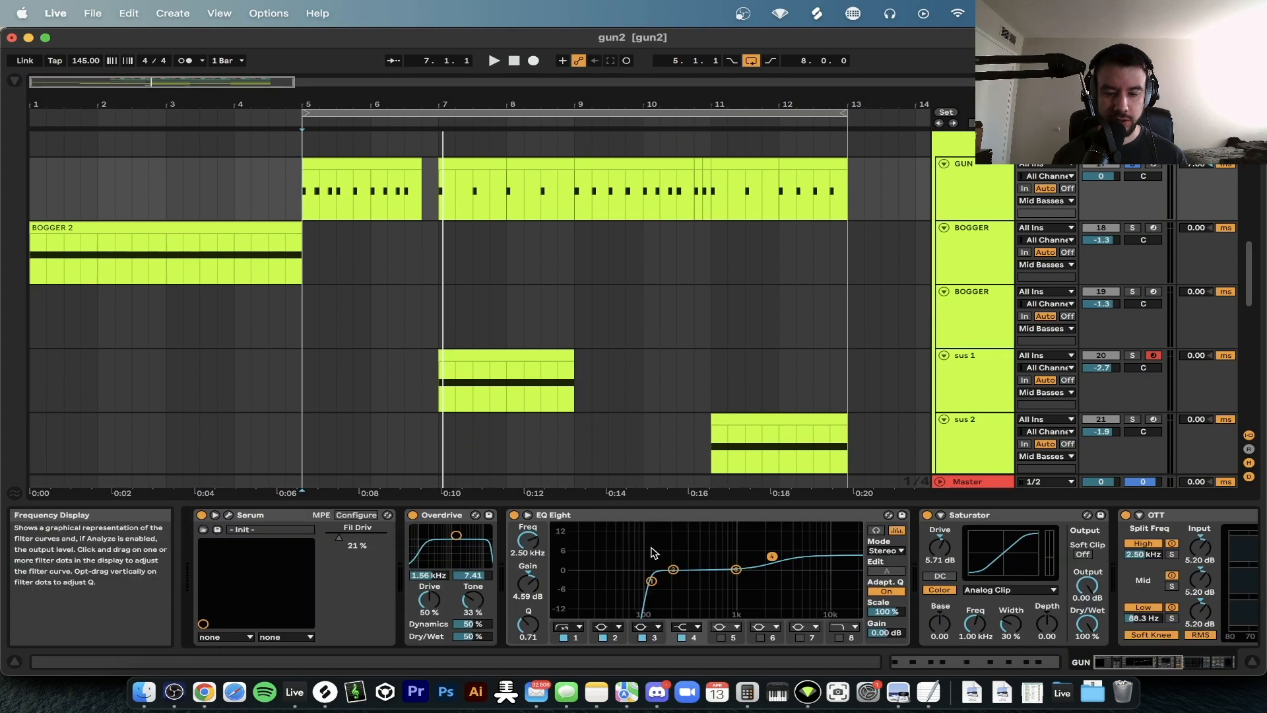
Hide the device view and play the soloed short sub track from bar 5
left_click(534, 505)
key("space")
scroll(800, 362, "down", 10)
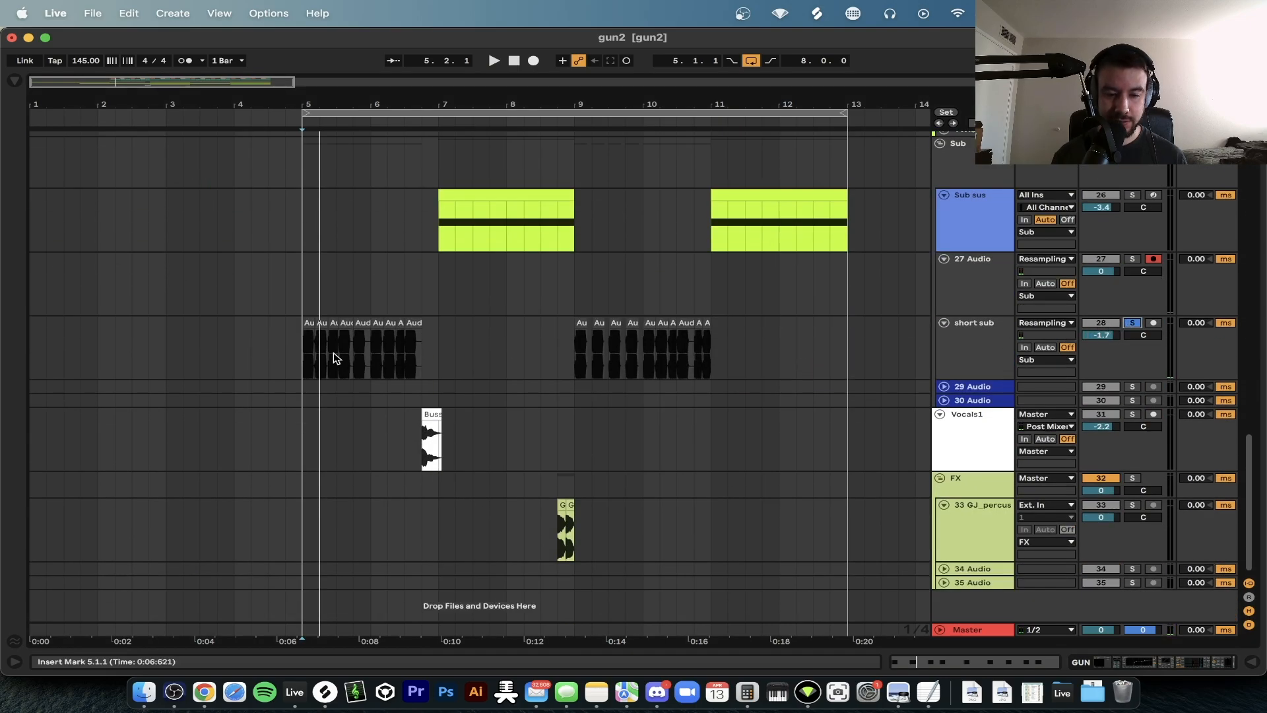
scroll(309, 365, "up", 5)
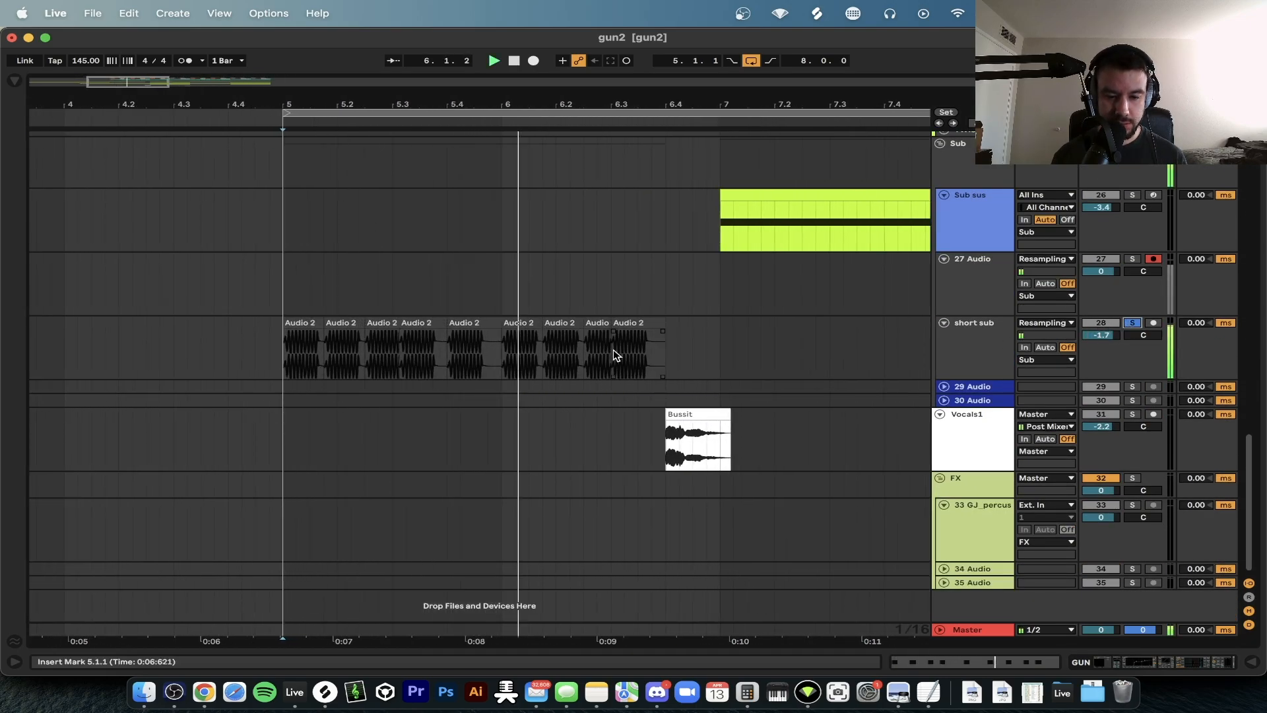
key("space")
Select the Audio 2 clips on the short sub track from 5.1.1 to 6.4.1 and examine their waveforms
left_click_drag(660, 353, 305, 359)
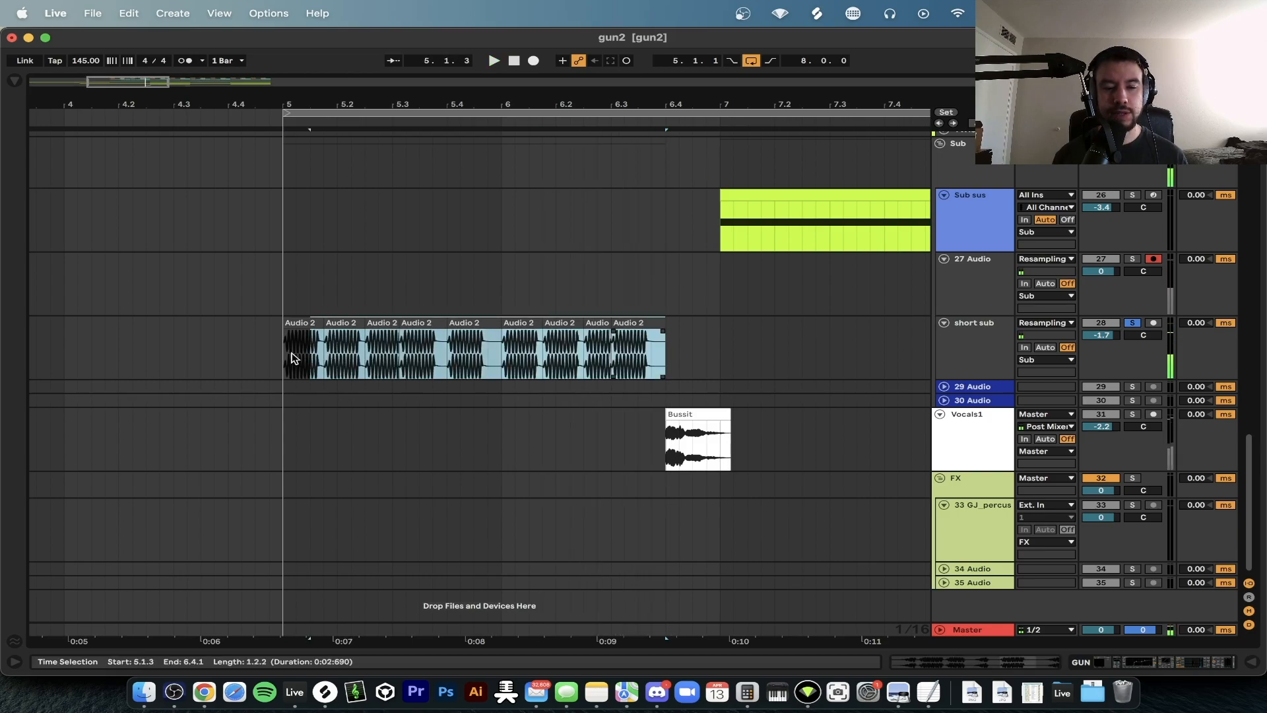
scroll(277, 357, "up", 3)
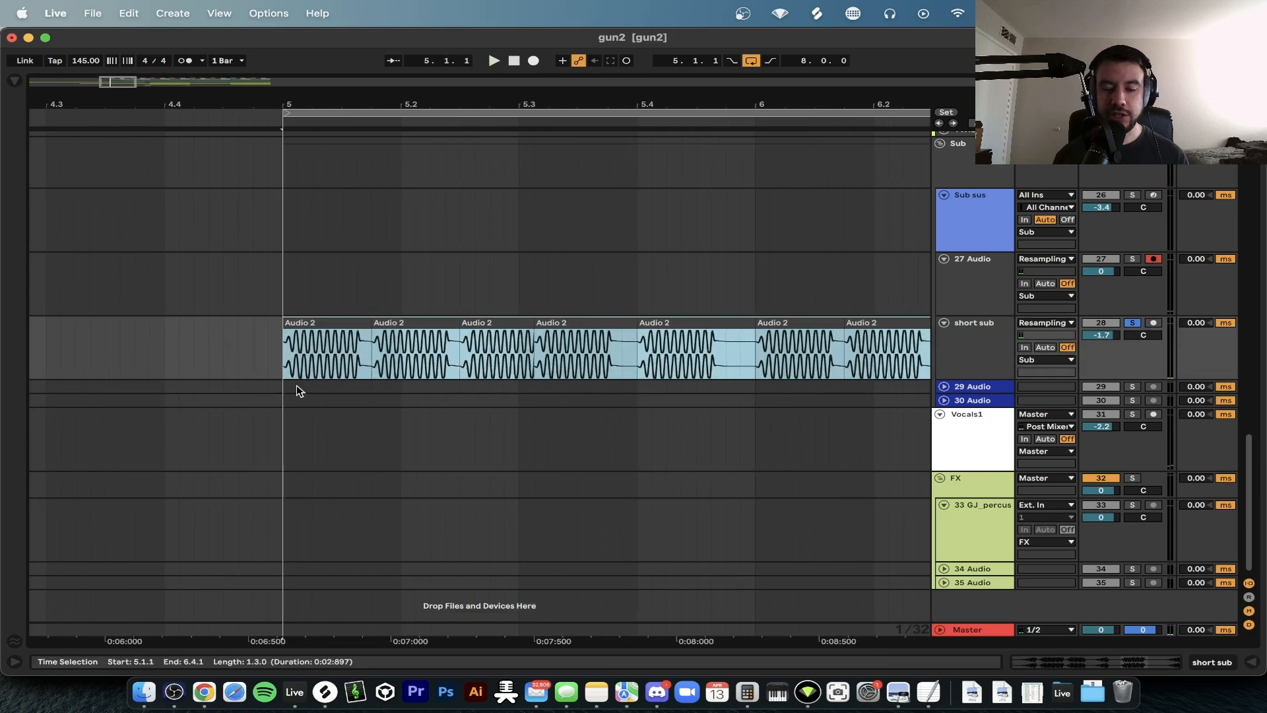
scroll(297, 388, "down", 3)
scroll(297, 388, "right", 4)
scroll(297, 388, "up", 3)
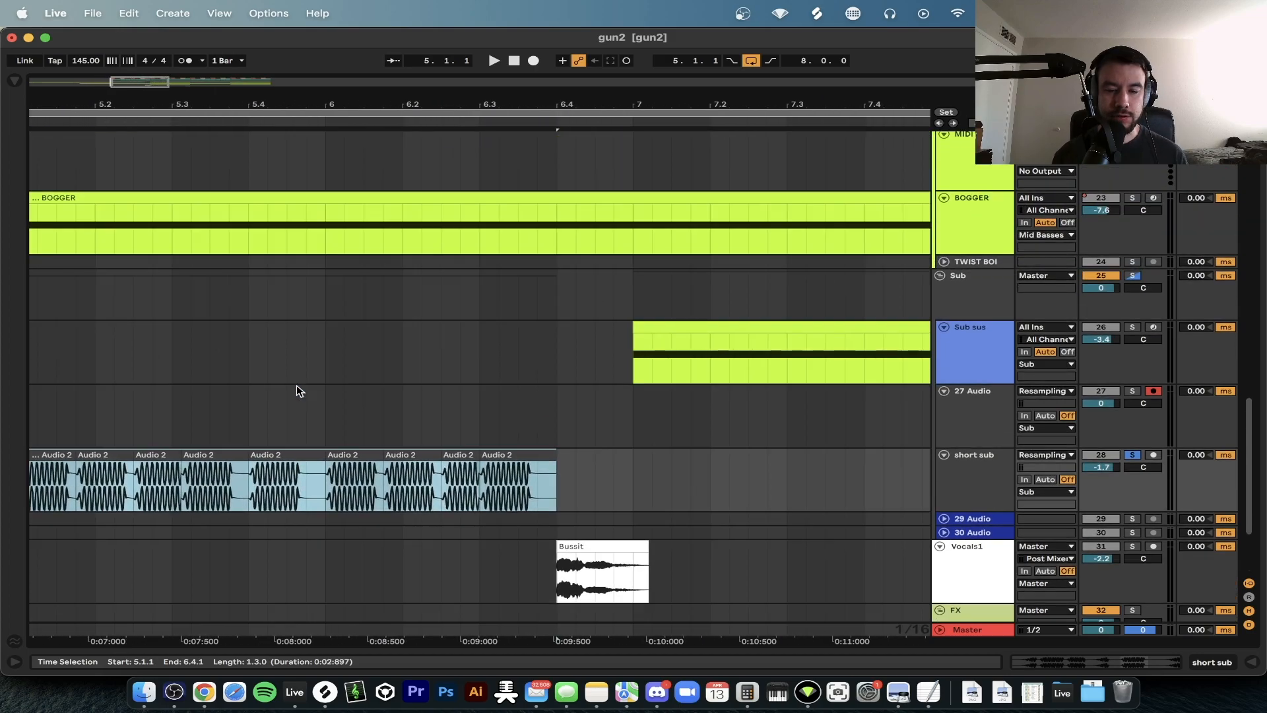
scroll(297, 388, "down", 1)
Mark the time range from 5.1.1 to 5.1.4 on the Sub sus track, above the first short sub hit
left_click(788, 329)
scroll(779, 332, "left", 5)
scroll(305, 356, "up", 2)
left_click_drag(305, 355, 840, 343)
left_click_drag(312, 350, 406, 351)
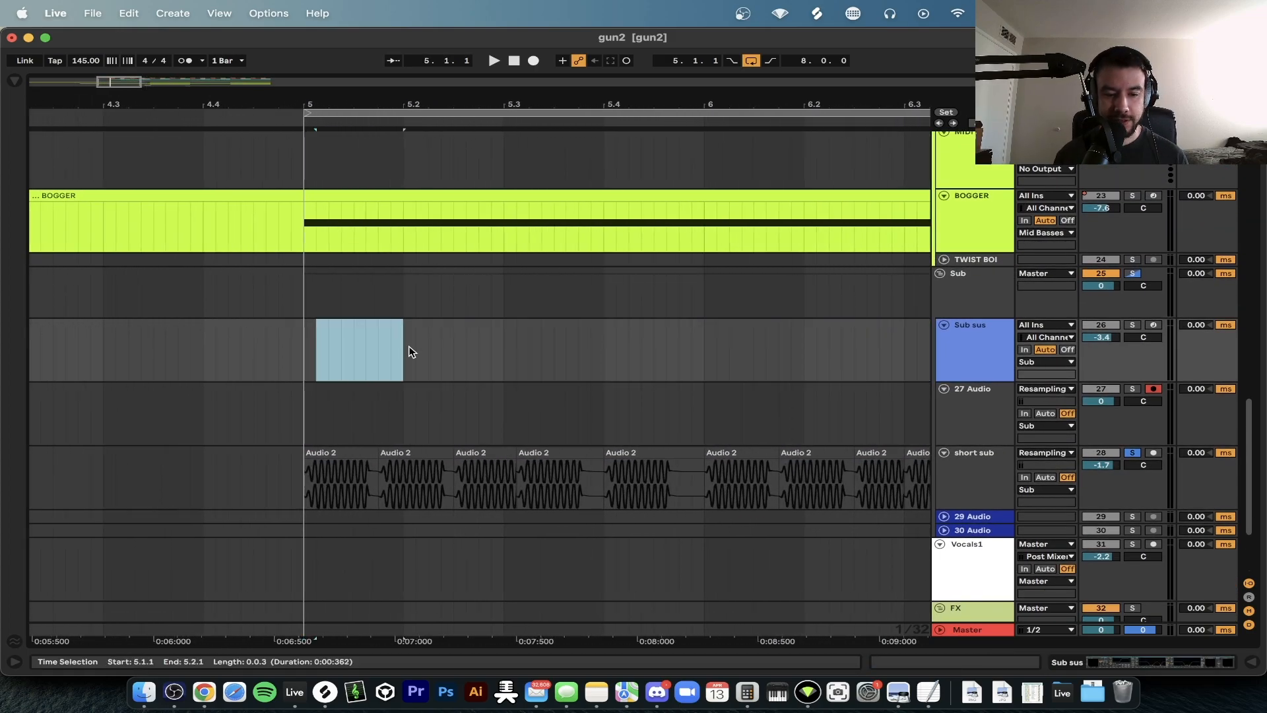
left_click_drag(295, 348, 347, 346)
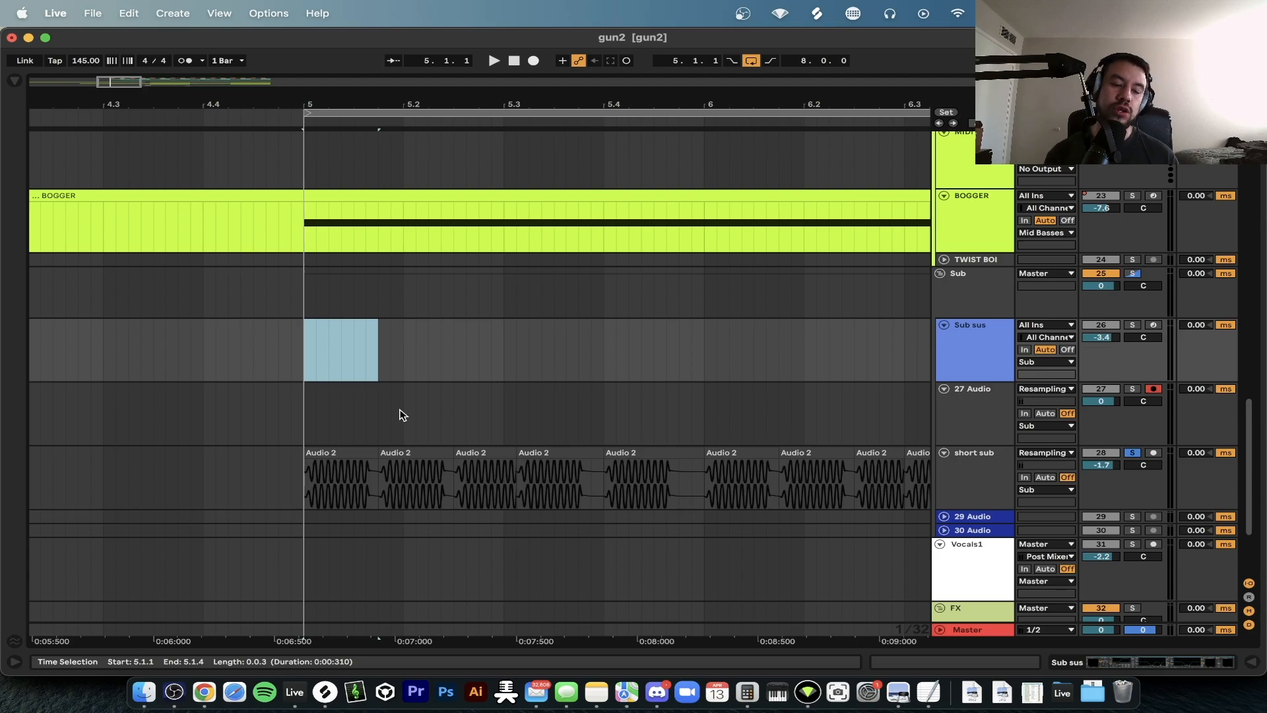
Insert a new MIDI track directly below the Sub sus track
scroll(403, 415, "down", 1)
left_click(945, 475)
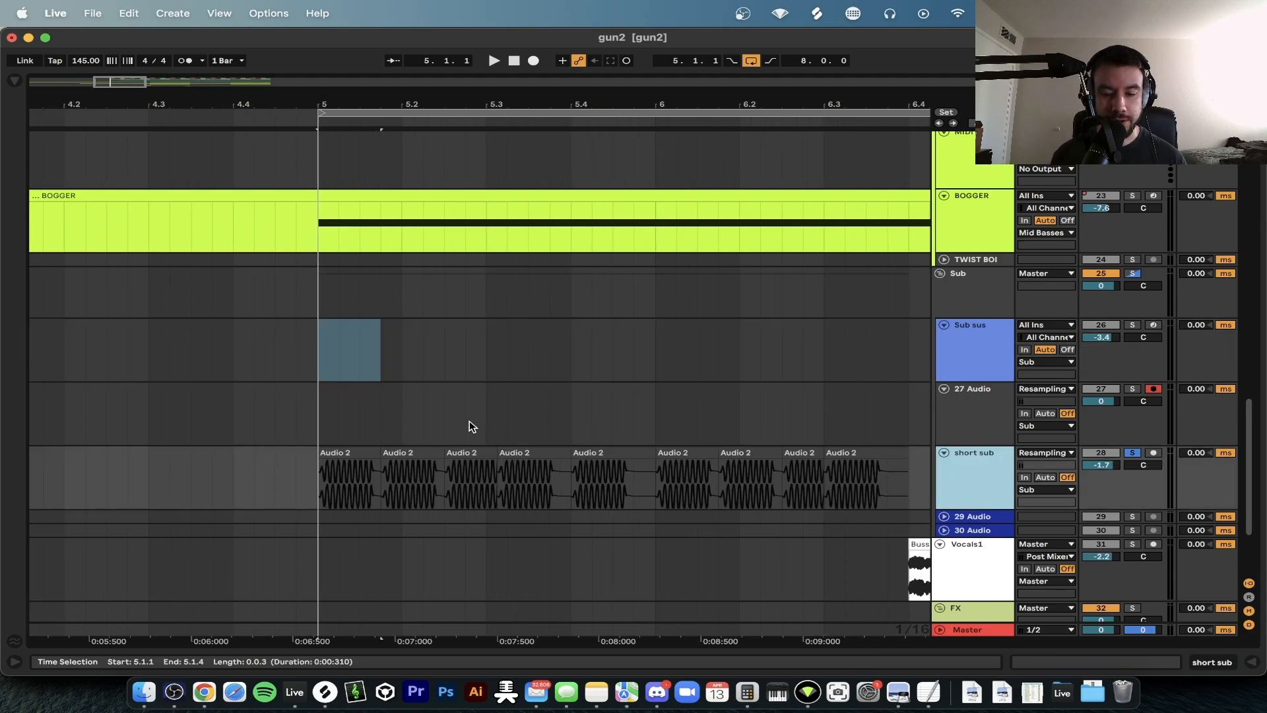
left_click(314, 396)
scroll(315, 396, "down", 2)
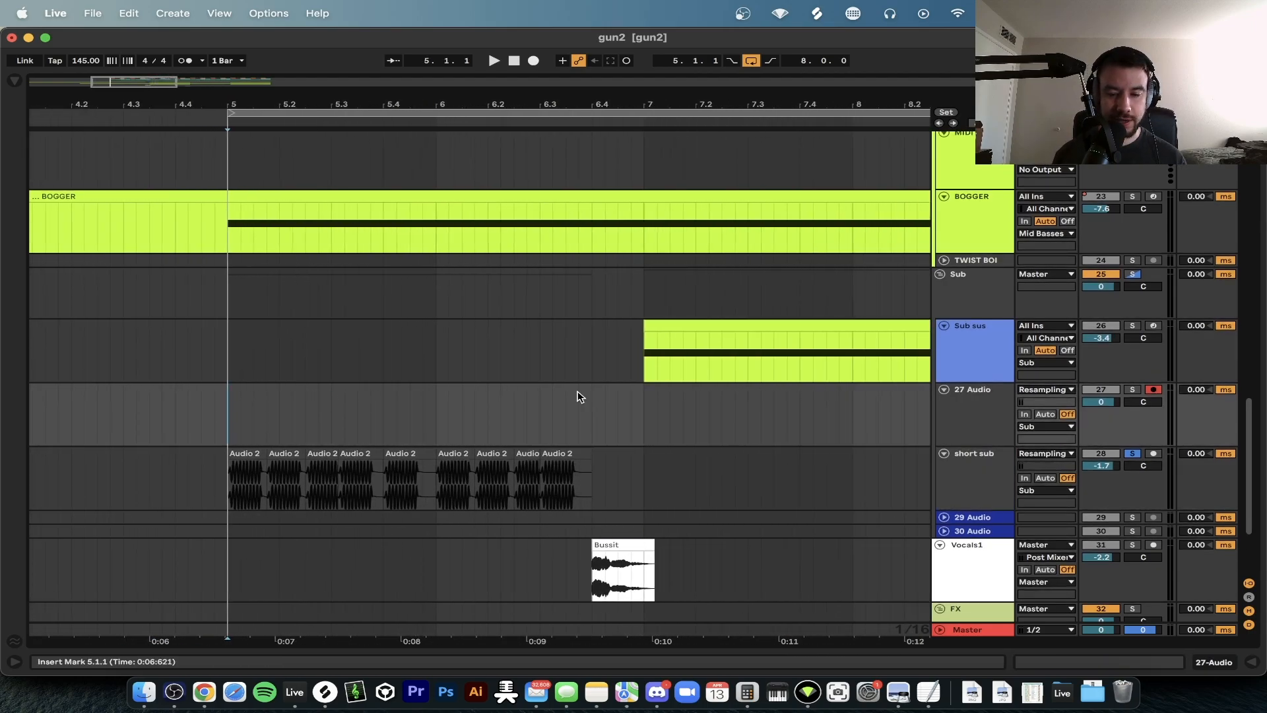
key("super+shift+t")
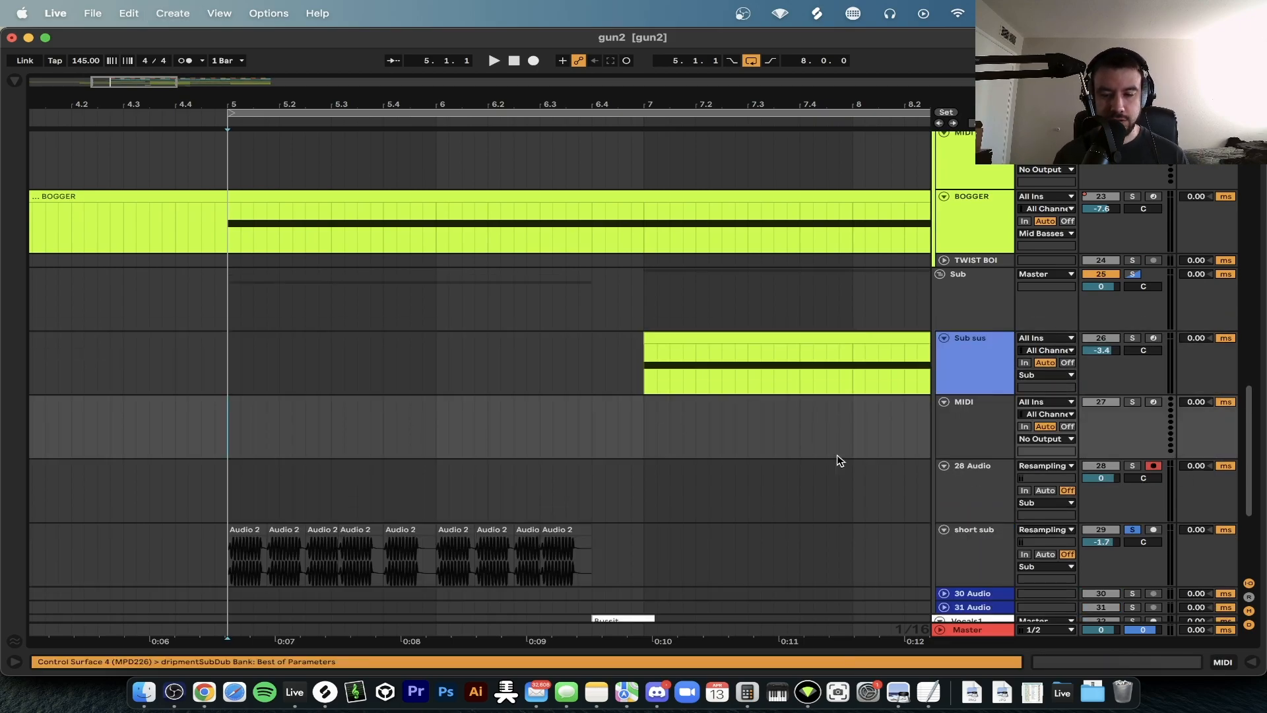
Turn off the solo on the short sub track
left_click(1132, 529)
scroll(823, 495, "down", 1)
scroll(823, 495, "right", 3)
scroll(823, 495, "down", 2)
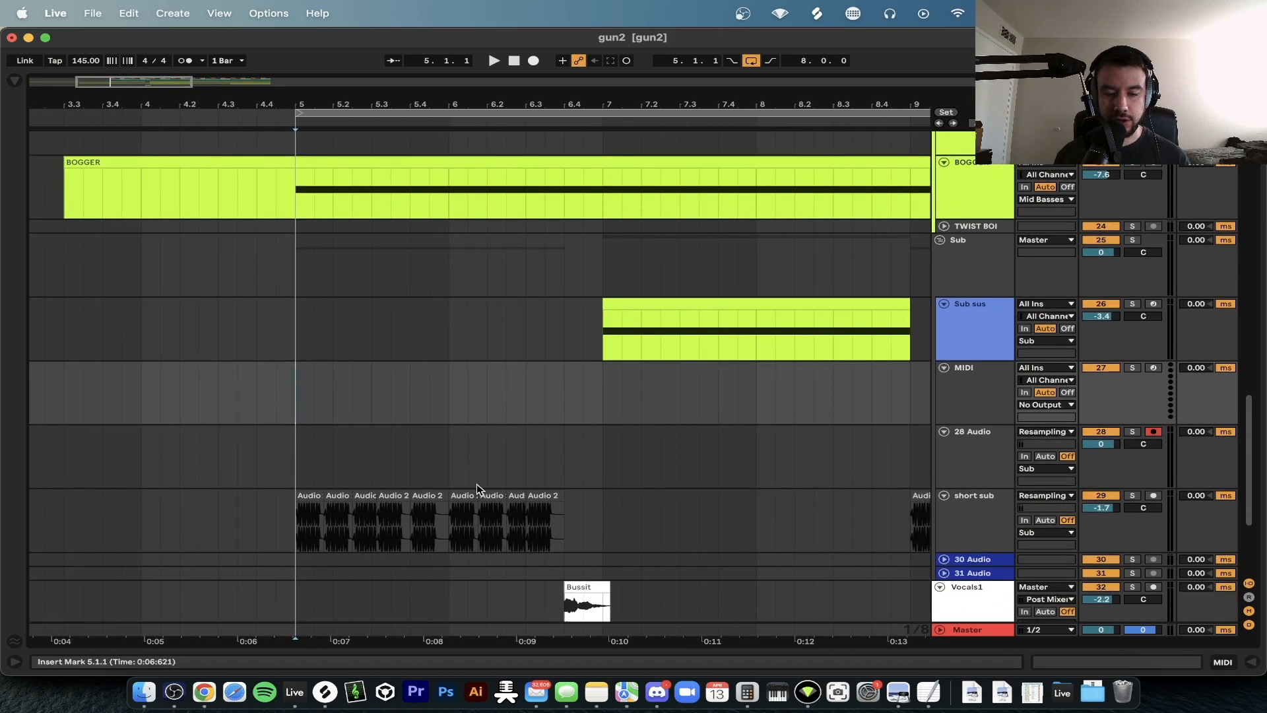
scroll(332, 464, "down", 1)
scroll(332, 464, "down", 2)
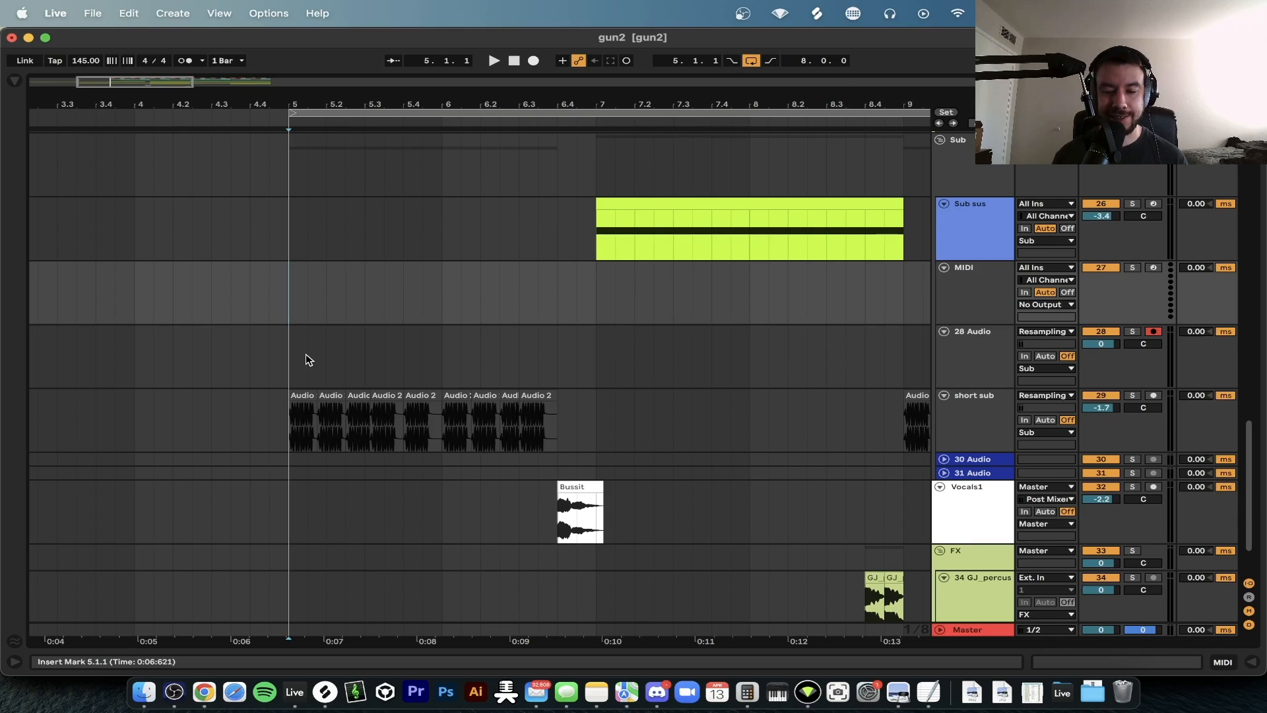
scroll(484, 394, "right", 2)
scroll(589, 239, "up", 1)
Duplicate the Sub sus track with its clip and delete the empty MIDI track beneath the copy
left_click(637, 229)
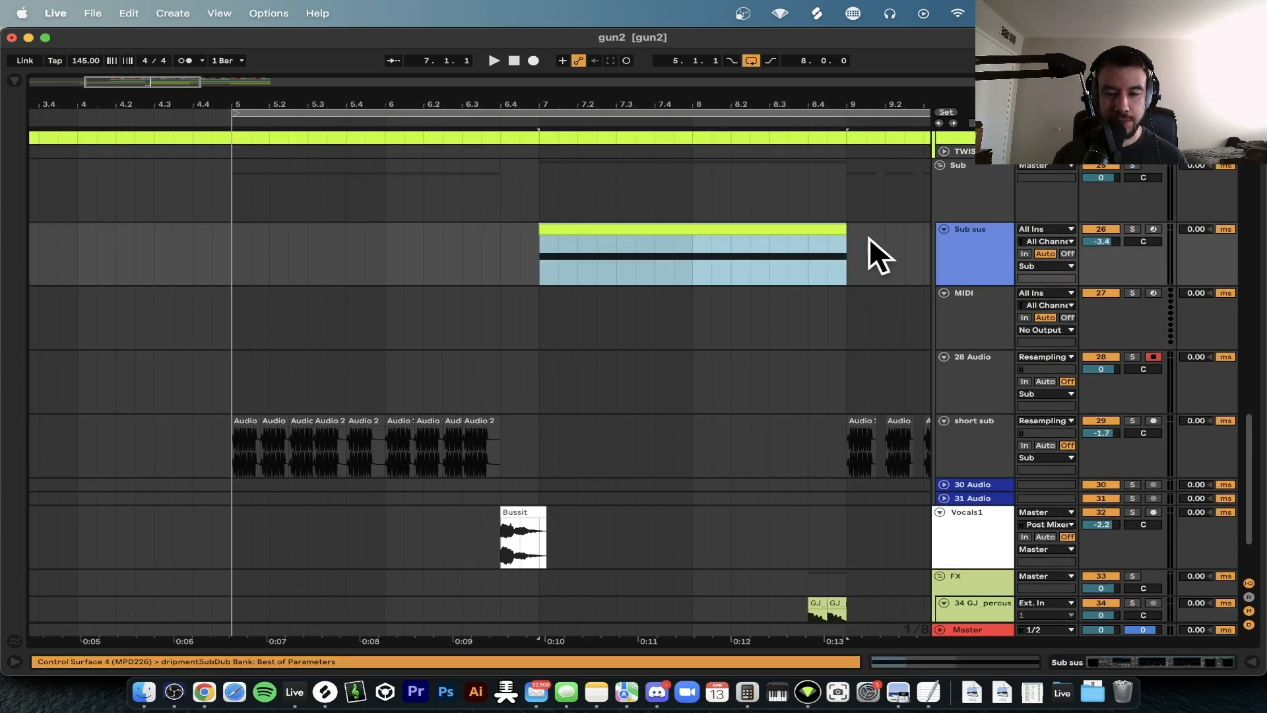
left_click(975, 237)
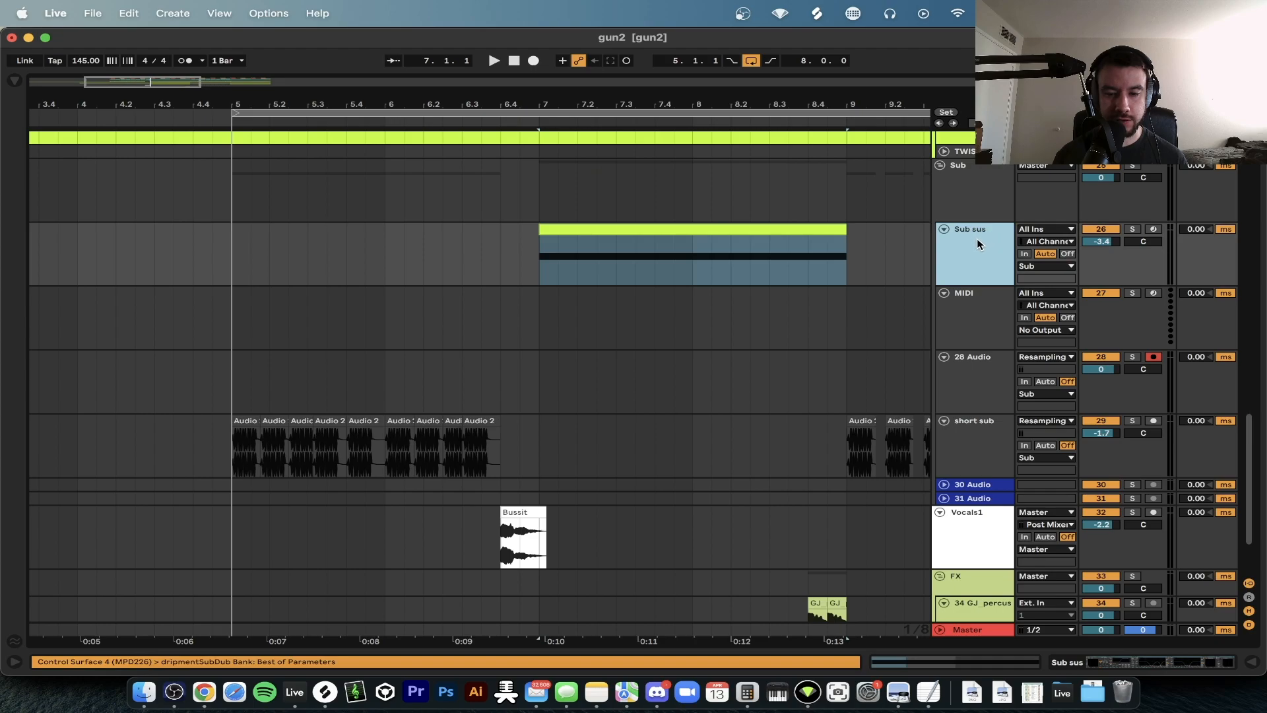
left_click(740, 231)
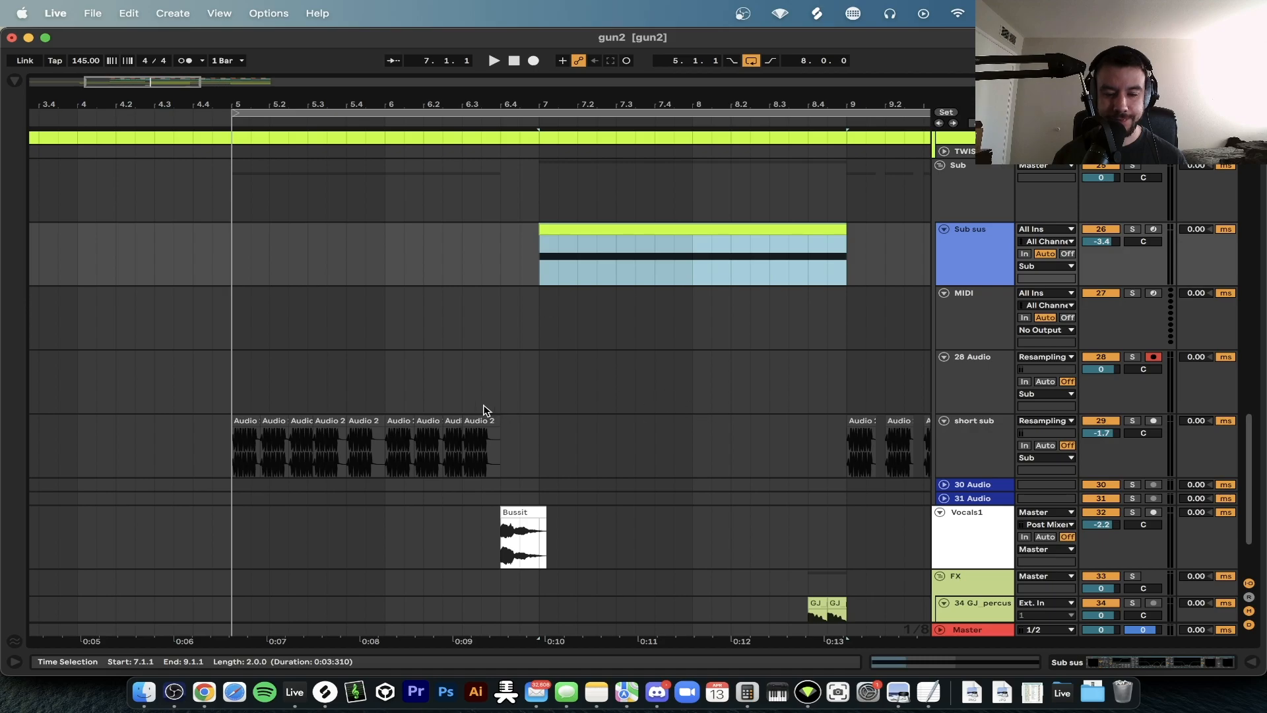
scroll(571, 426, "down", 1)
left_click(975, 305)
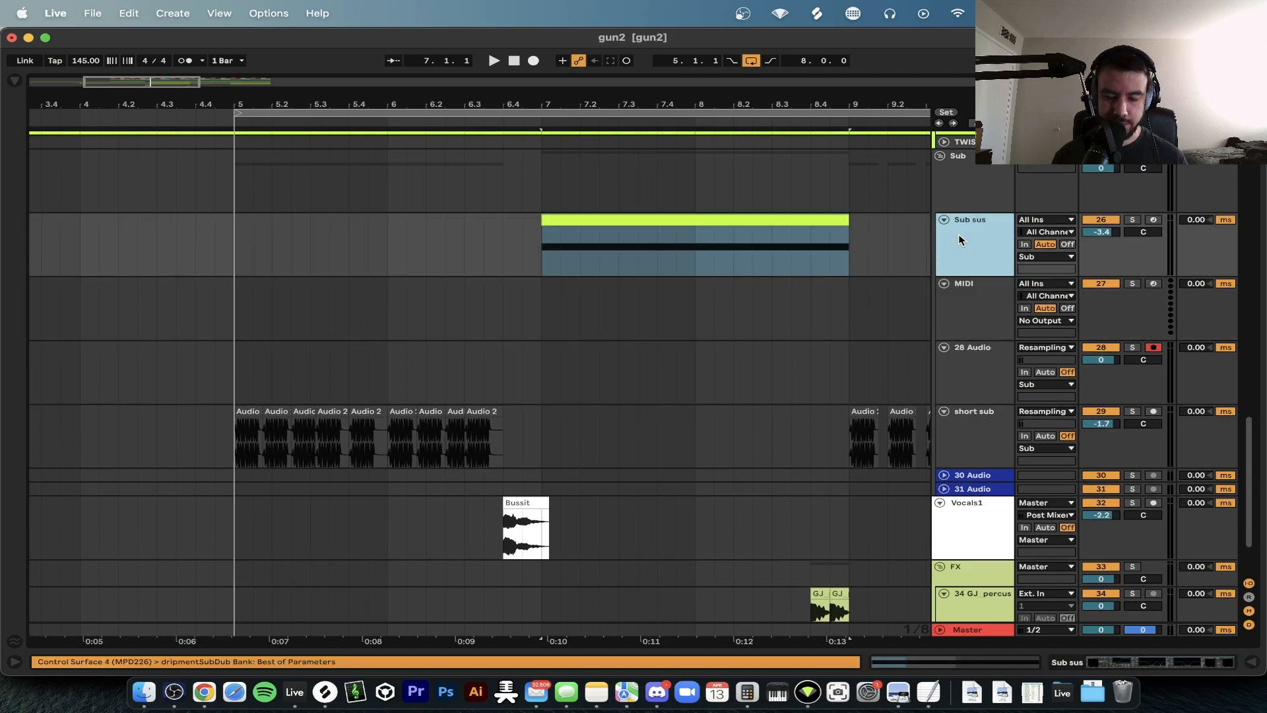
left_click(958, 233)
key("super+d")
left_click(978, 347)
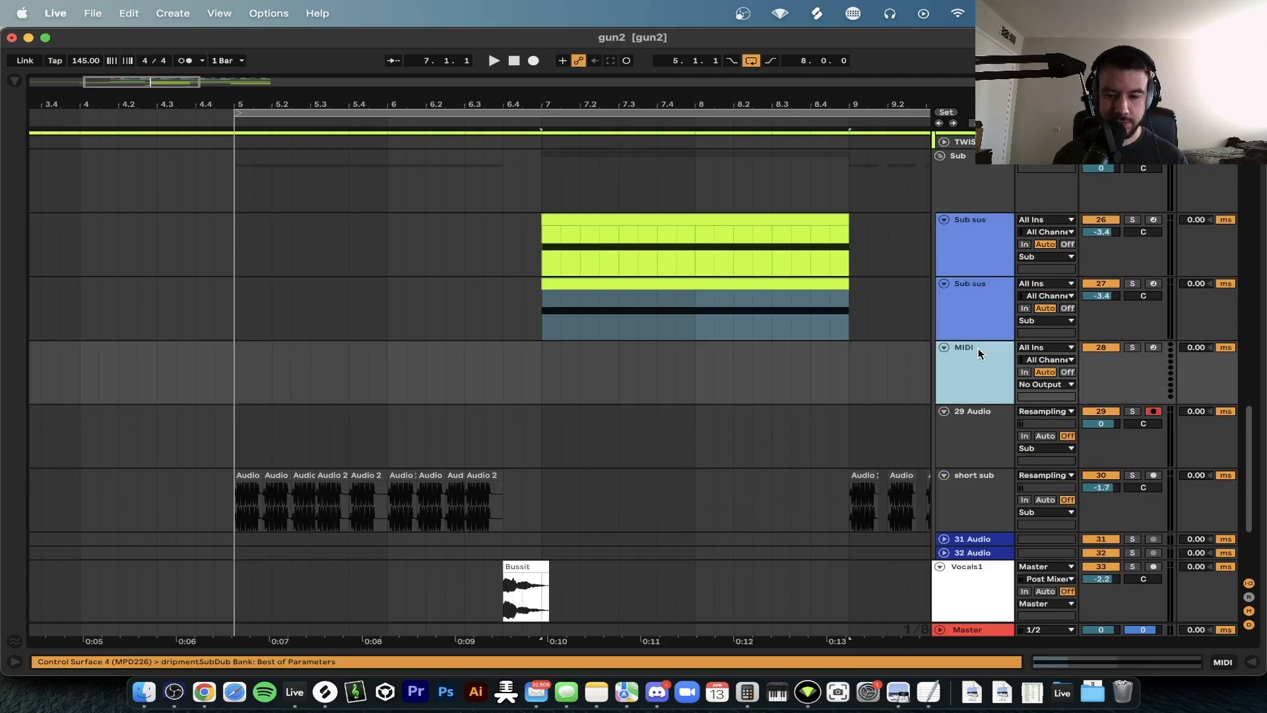
key("Delete")
Open the Serum instrument on the duplicate Sub sus track, examine its oscillator and LFO settings, and close it
left_click_drag(828, 358, 705, 367)
double_click(978, 339)
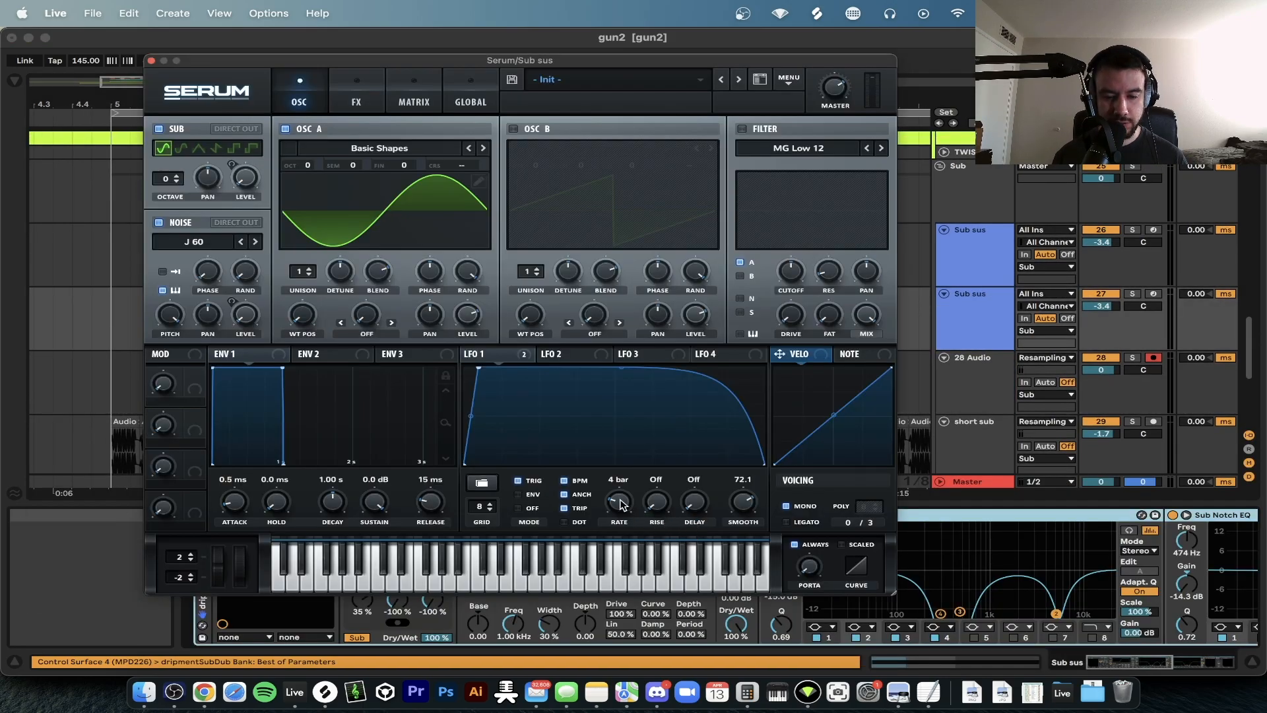
left_click(151, 60)
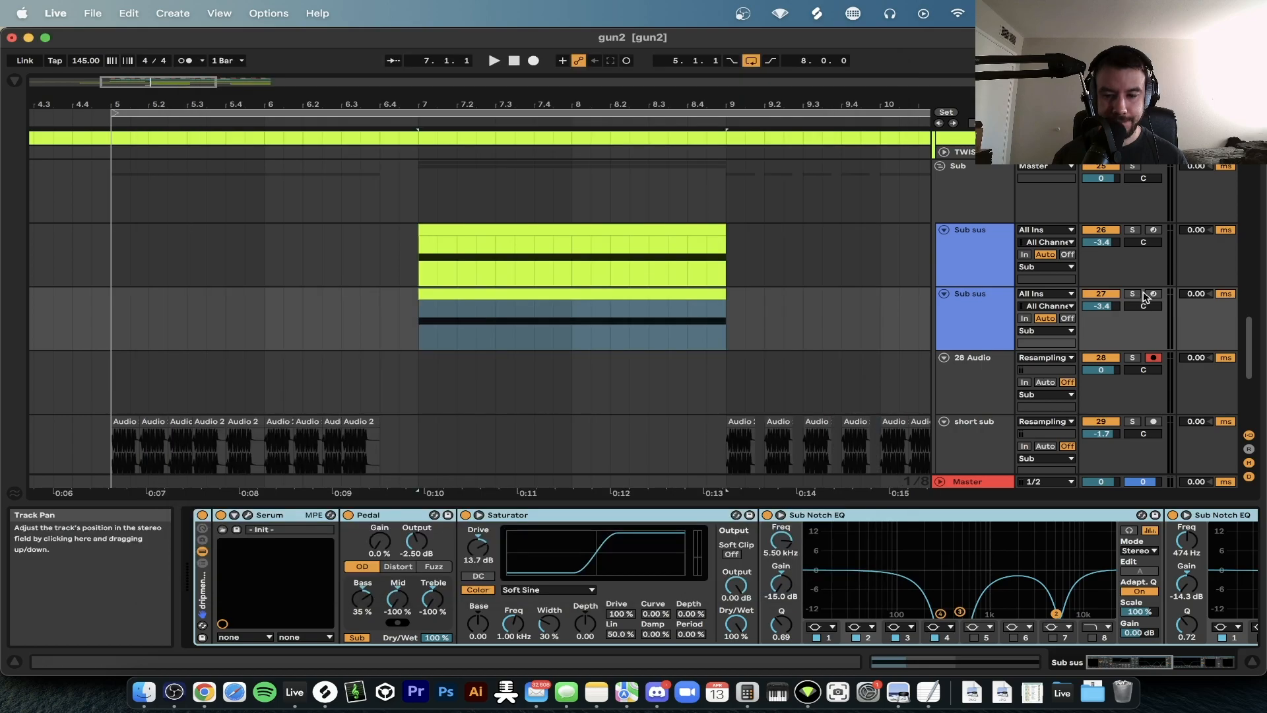
Clear the clip from 7.1.1 to 9.1.1 on the duplicate Sub sus track and arm that track instead of 28 Audio
left_click(576, 297)
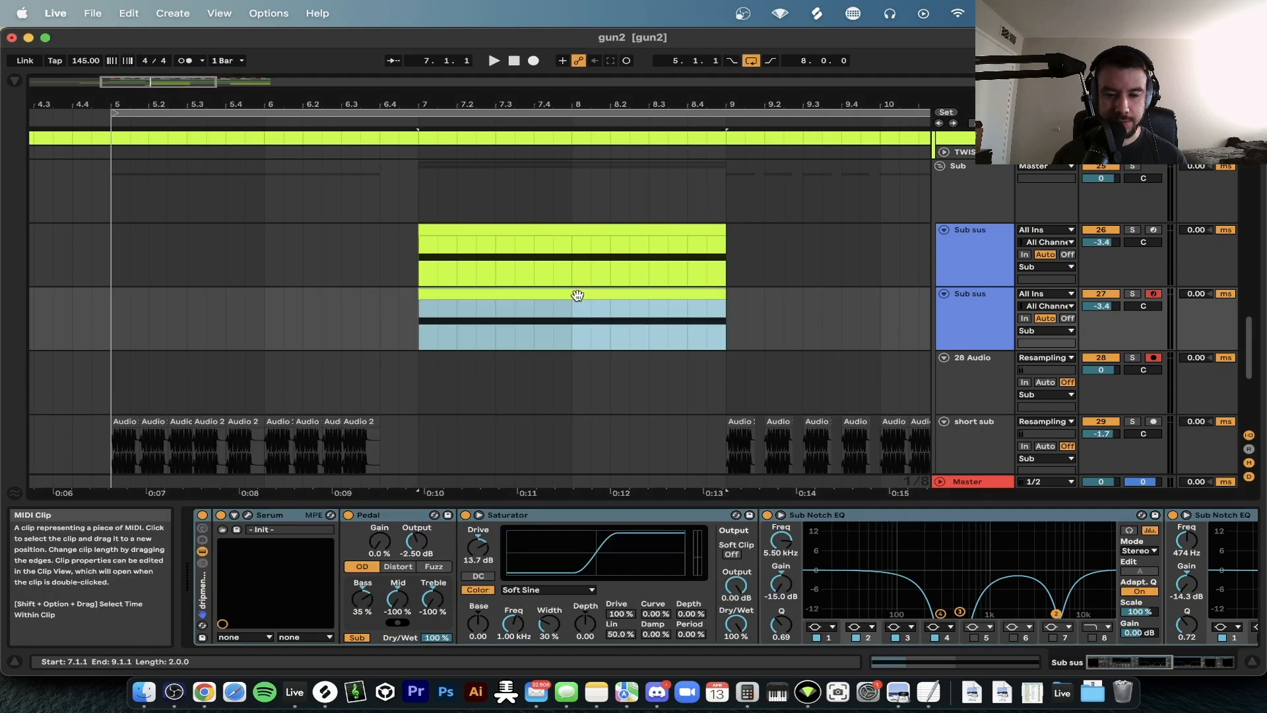
left_click(1154, 358)
scroll(1041, 369, "up", 2)
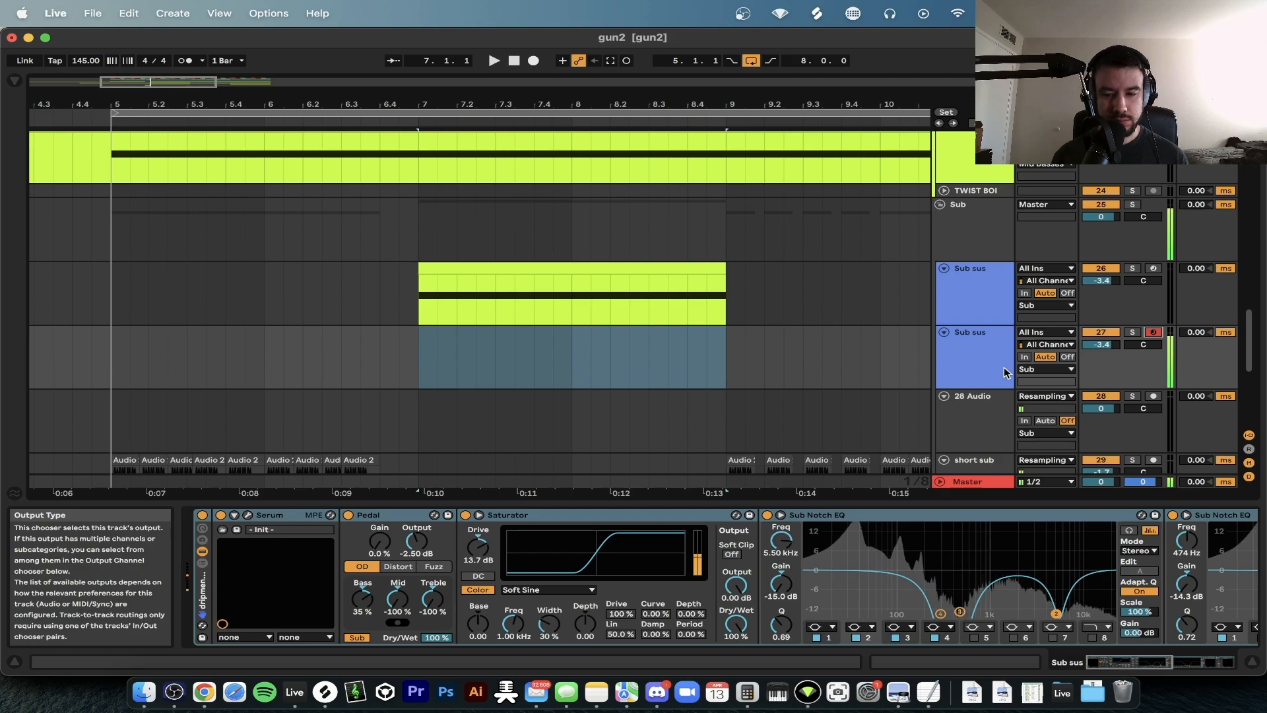
Replace the 28 Audio track with a new audio track above short sub and set its input to Resampling
scroll(865, 390, "down", 5)
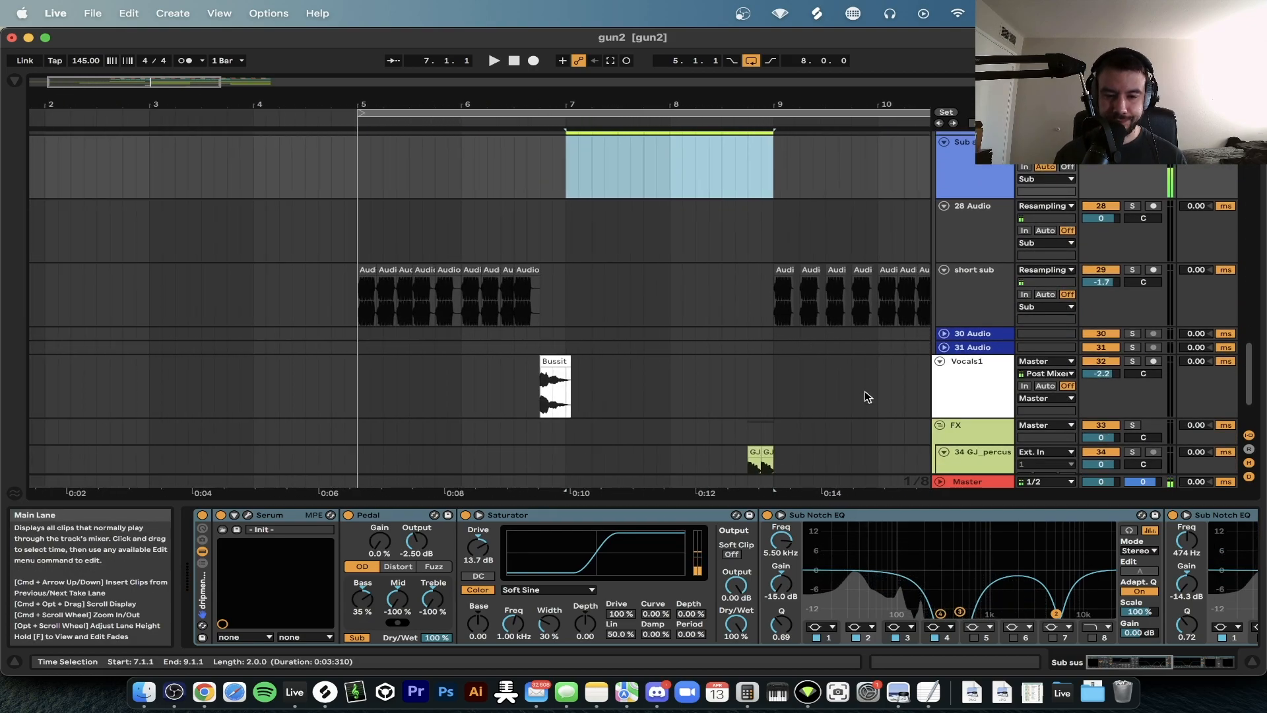
left_click(969, 231)
key("Delete")
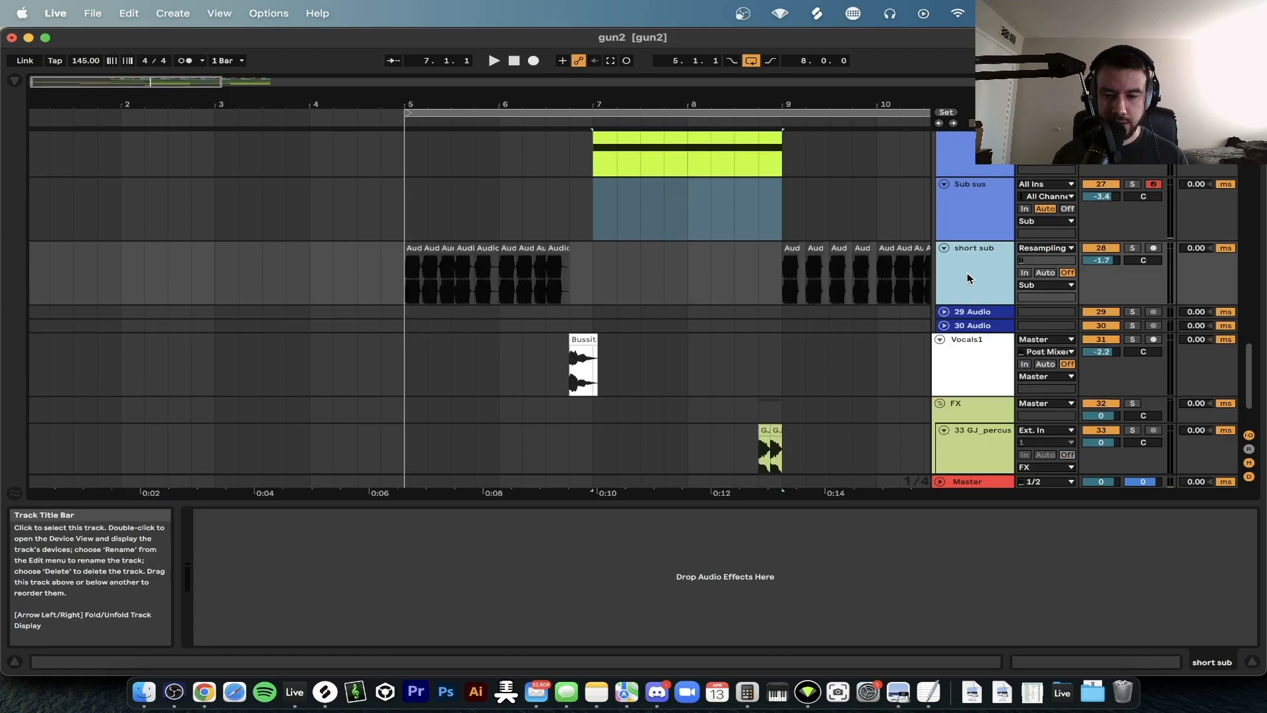
key("super+t")
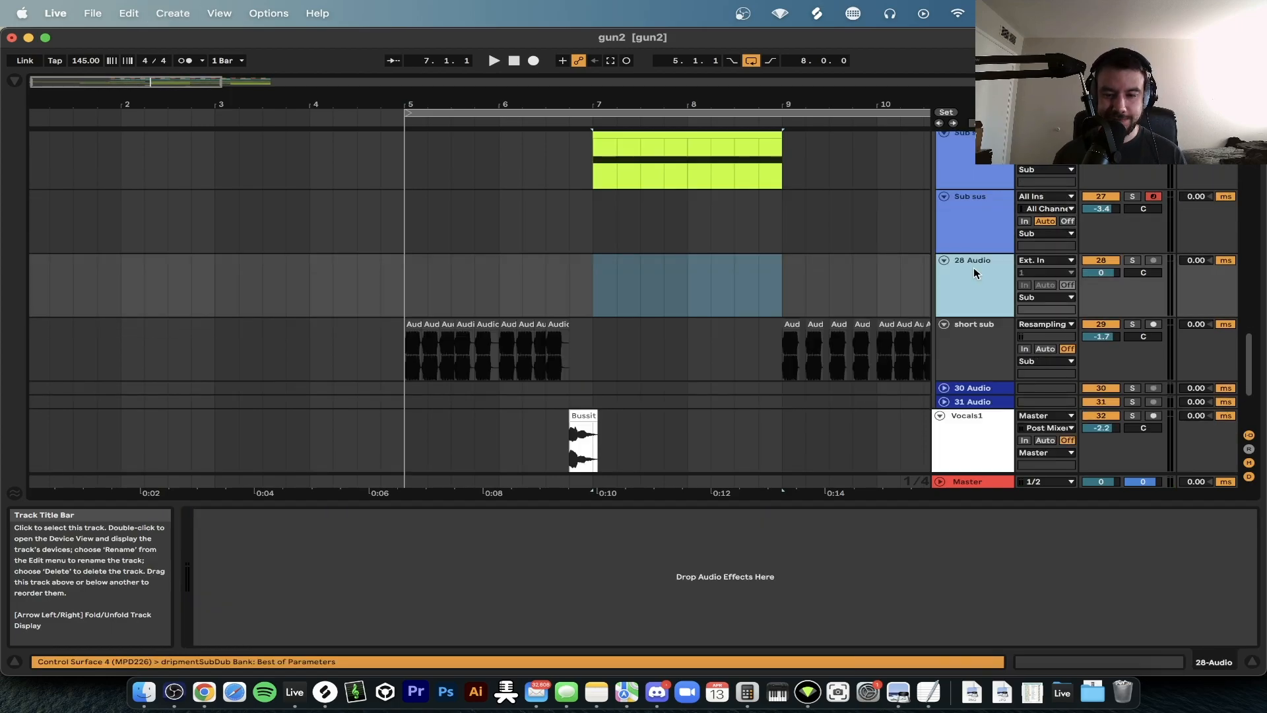
left_click(1039, 262)
left_click(1042, 295)
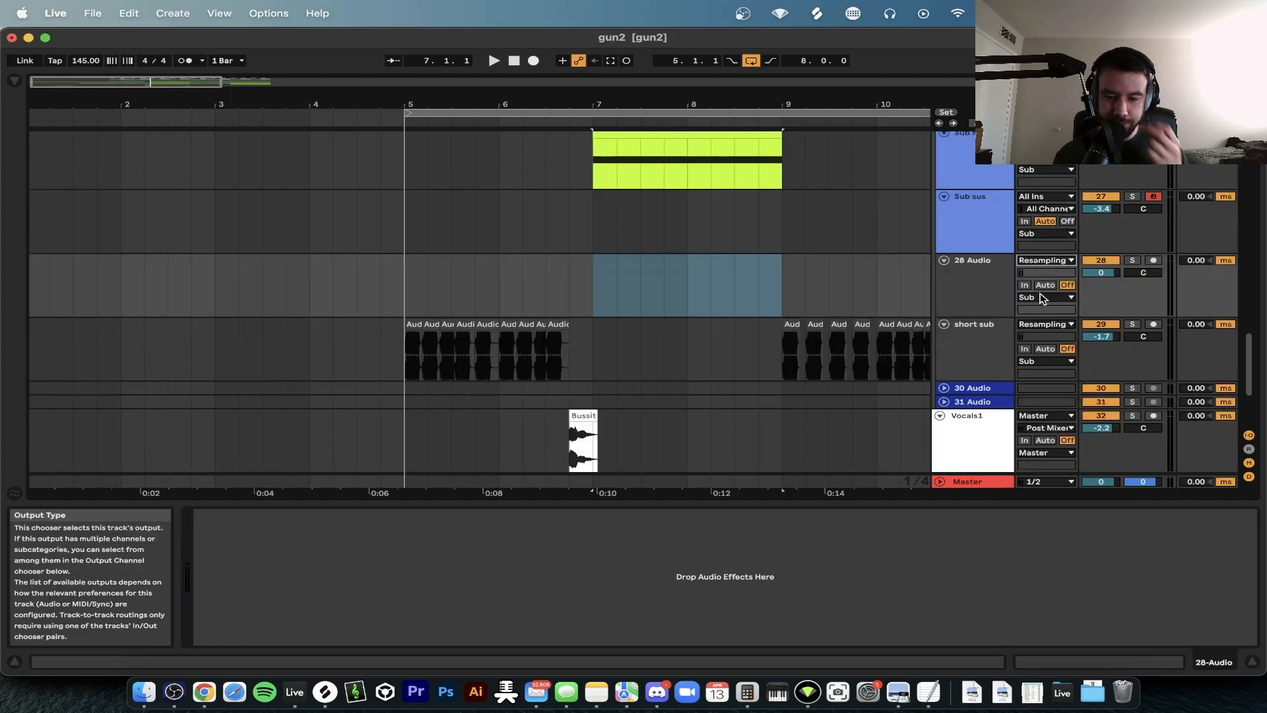
Record a one-bar sub take from 7.1.1 through the duplicate Sub sus track onto 28 Audio, and unsolo the duplicate
scroll(1108, 264, "up", 1)
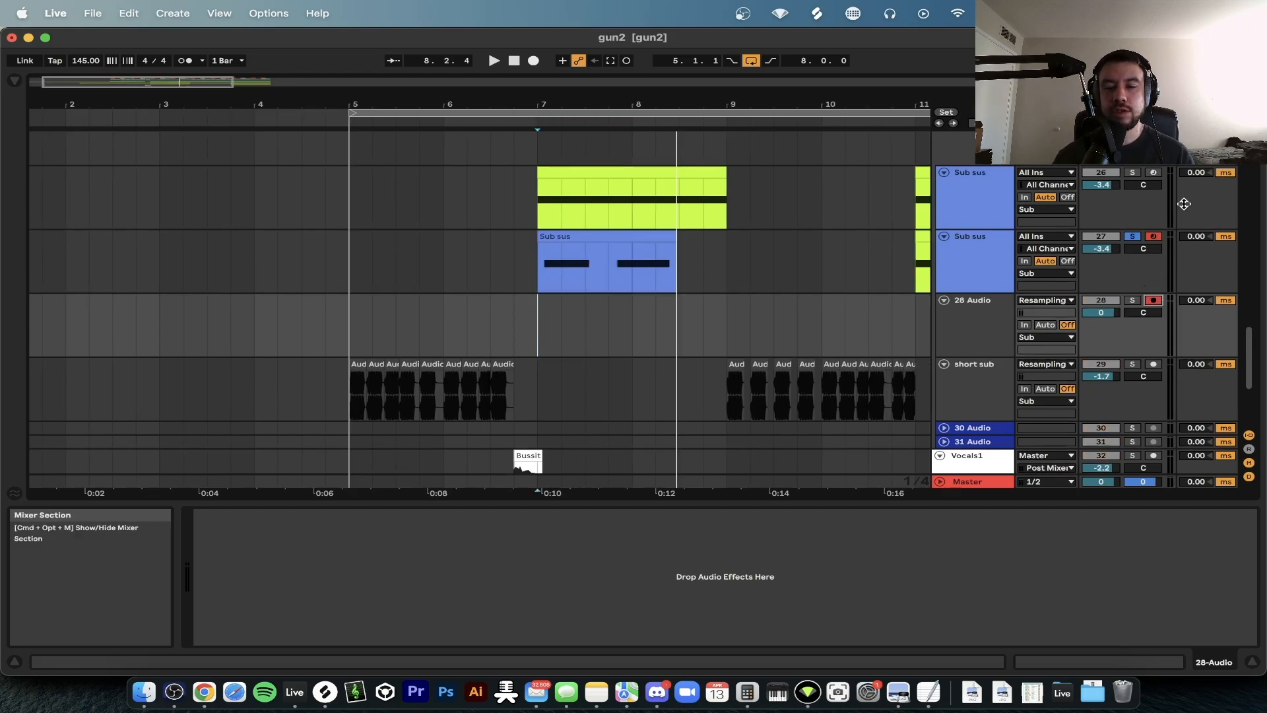
left_click(594, 235)
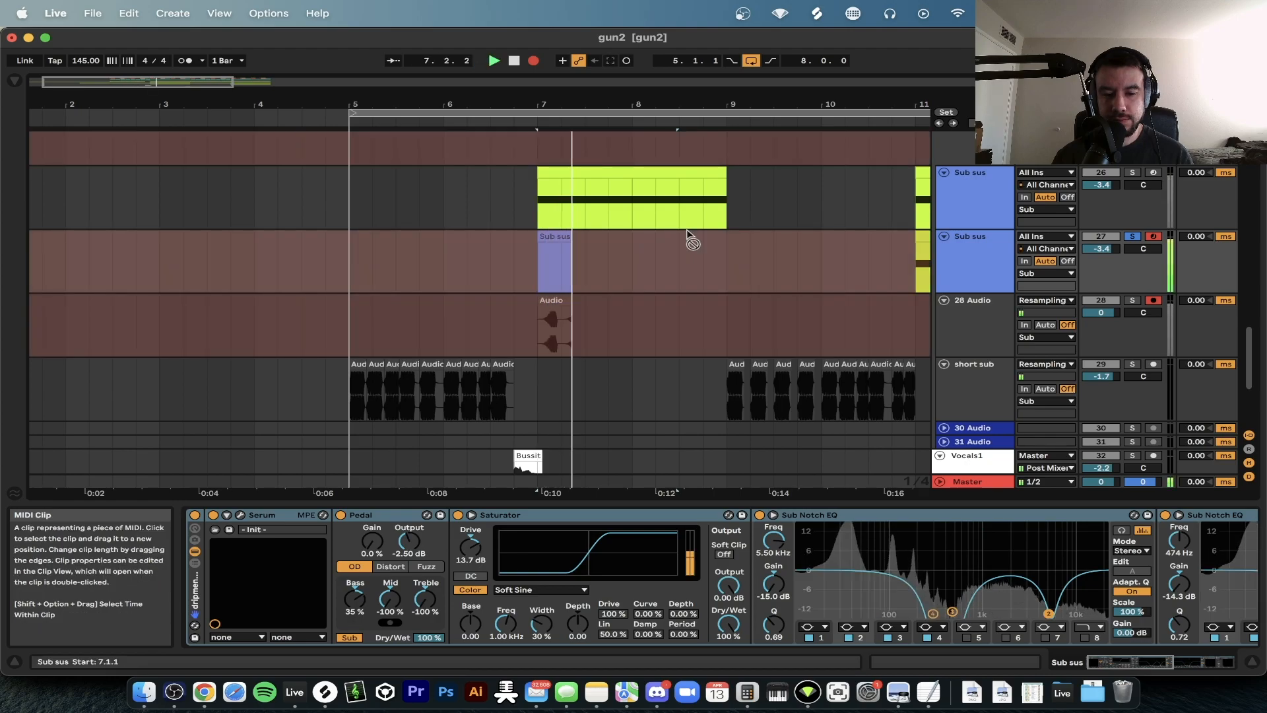
key("space")
scroll(591, 317, "up", 3)
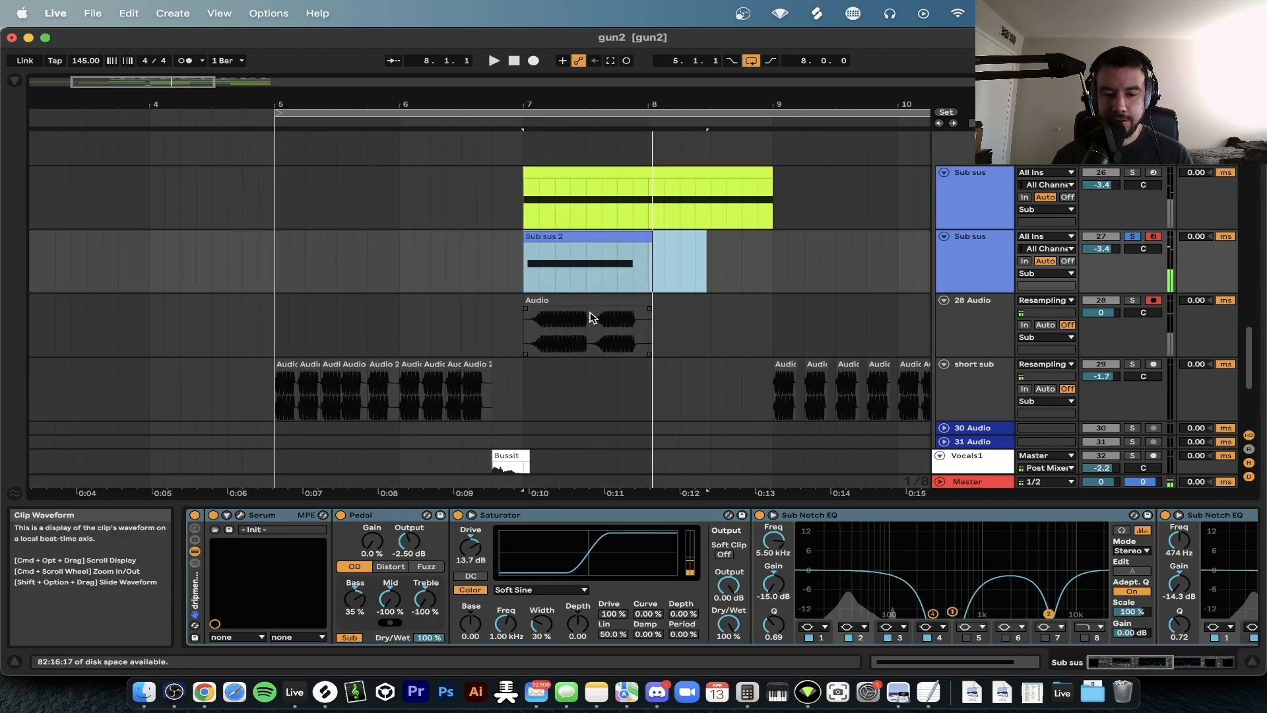
scroll(644, 334, "up", 5)
left_click(1132, 236)
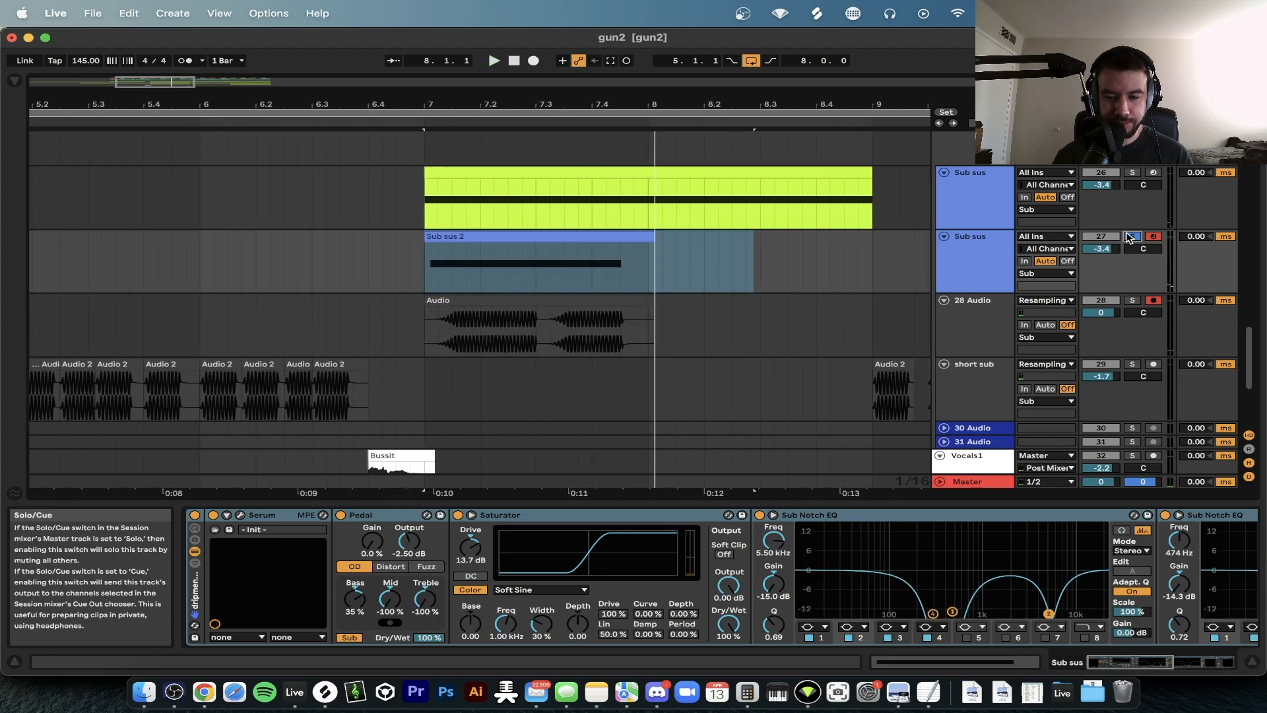
Delete the recorded MIDI take and trim the resampled audio on 28 Audio down to its first hit
left_click(563, 236)
key("Delete")
left_click_drag(691, 326, 549, 321)
key("Delete")
scroll(546, 321, "up", 5)
left_click_drag(622, 302, 546, 304)
Select the first short sub clip from 5.1.1 to 5.1.4 and examine its length
scroll(460, 315, "left", 10)
left_click(131, 364)
scroll(130, 334, "down", 2)
scroll(131, 334, "down", 4)
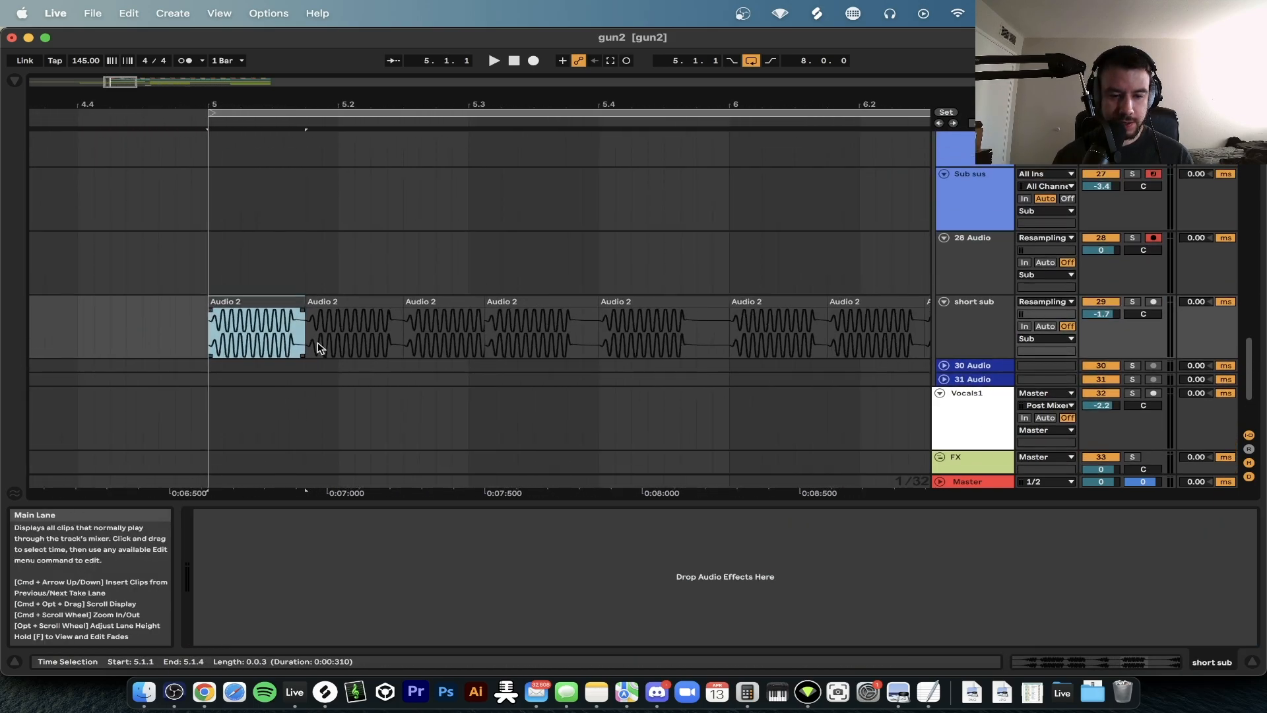
Mark the first note's span from 5.1.1 to 5.1.4 in the GUN clip and compare the note spacing
scroll(299, 216, "up", 10)
scroll(299, 217, "down", 8)
scroll(299, 216, "up", 8)
left_click(311, 262)
left_click_drag(320, 295, 418, 296)
scroll(418, 295, "down", 8)
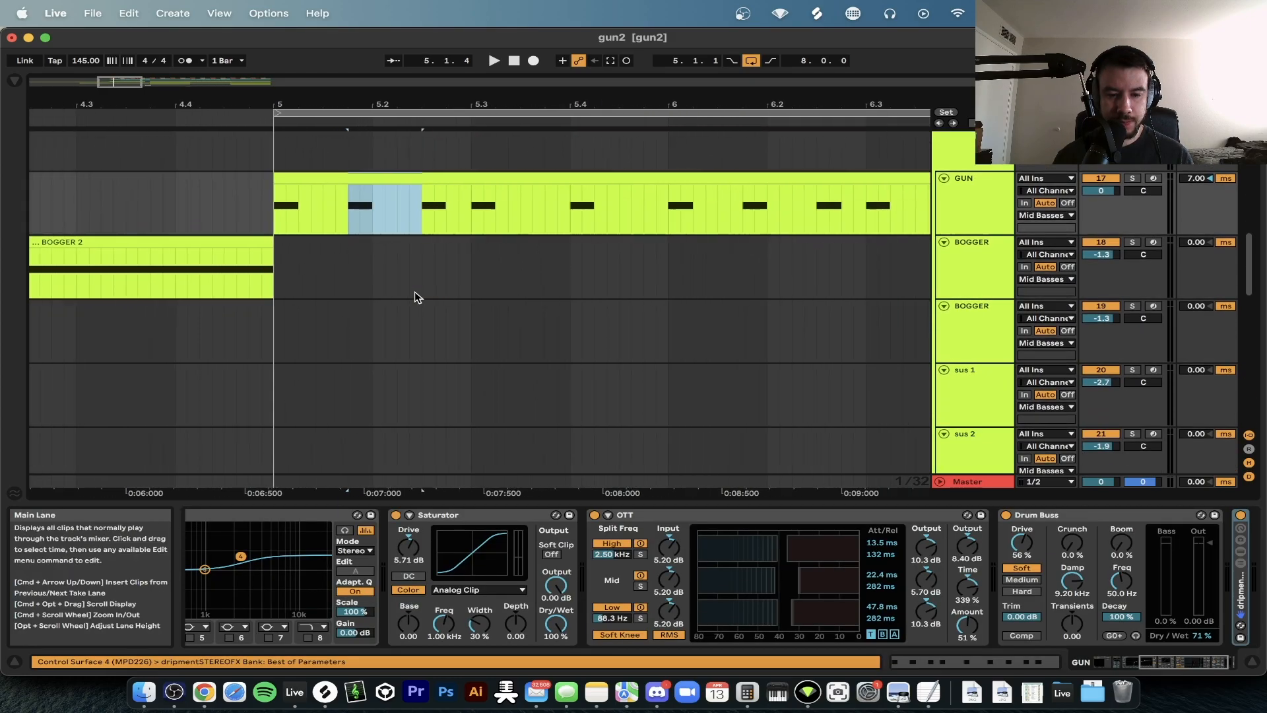
left_click_drag(312, 210, 376, 209)
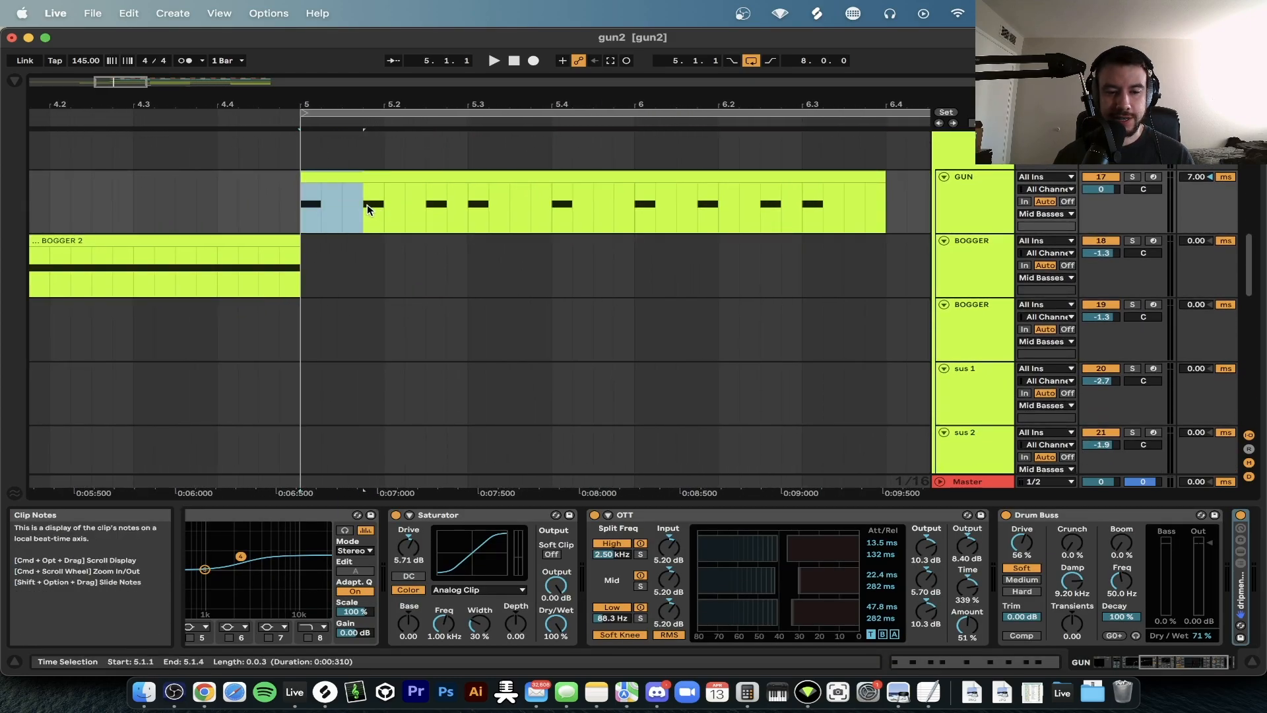
scroll(420, 210, "down", 3)
scroll(420, 210, "down", 3)
scroll(420, 210, "up", 4)
scroll(420, 210, "down", 1)
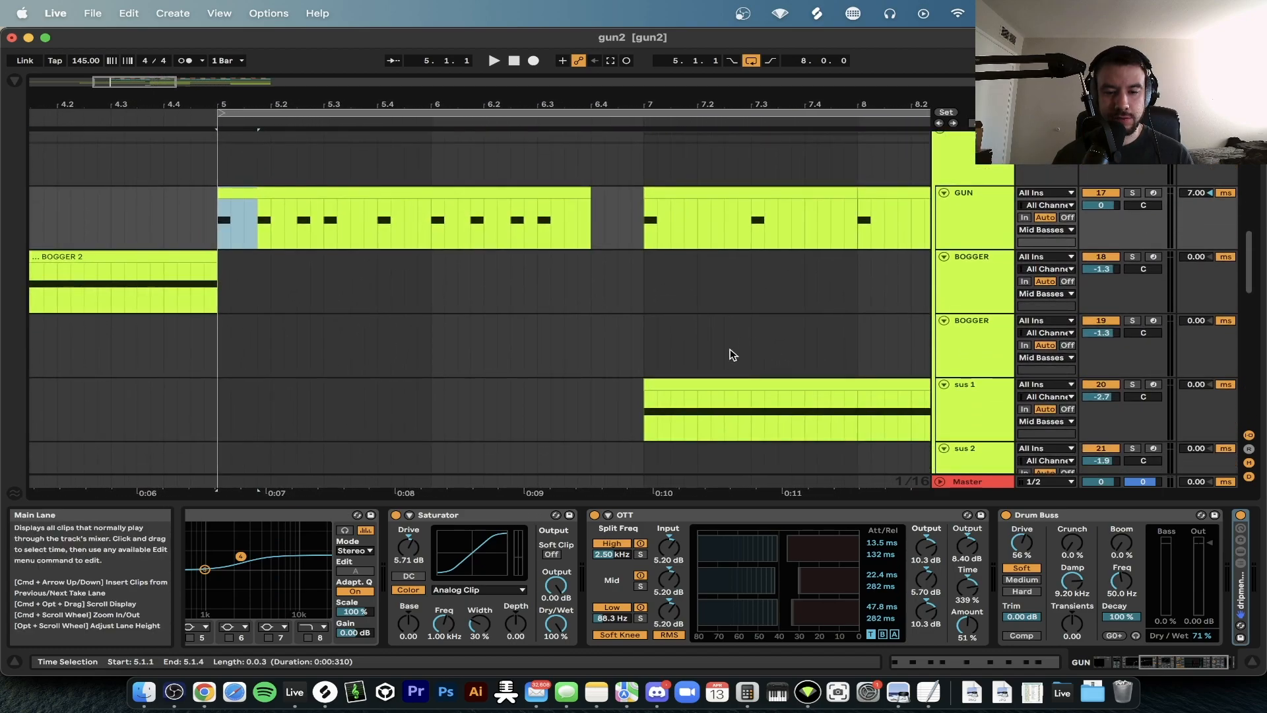
Select the sus 1 clip starting at 7.1.1 and examine where it sits against the GUN notes
scroll(744, 350, "down", 2)
scroll(784, 367, "right", 2)
left_click(660, 319)
scroll(503, 297, "up", 2)
scroll(504, 297, "left", 1)
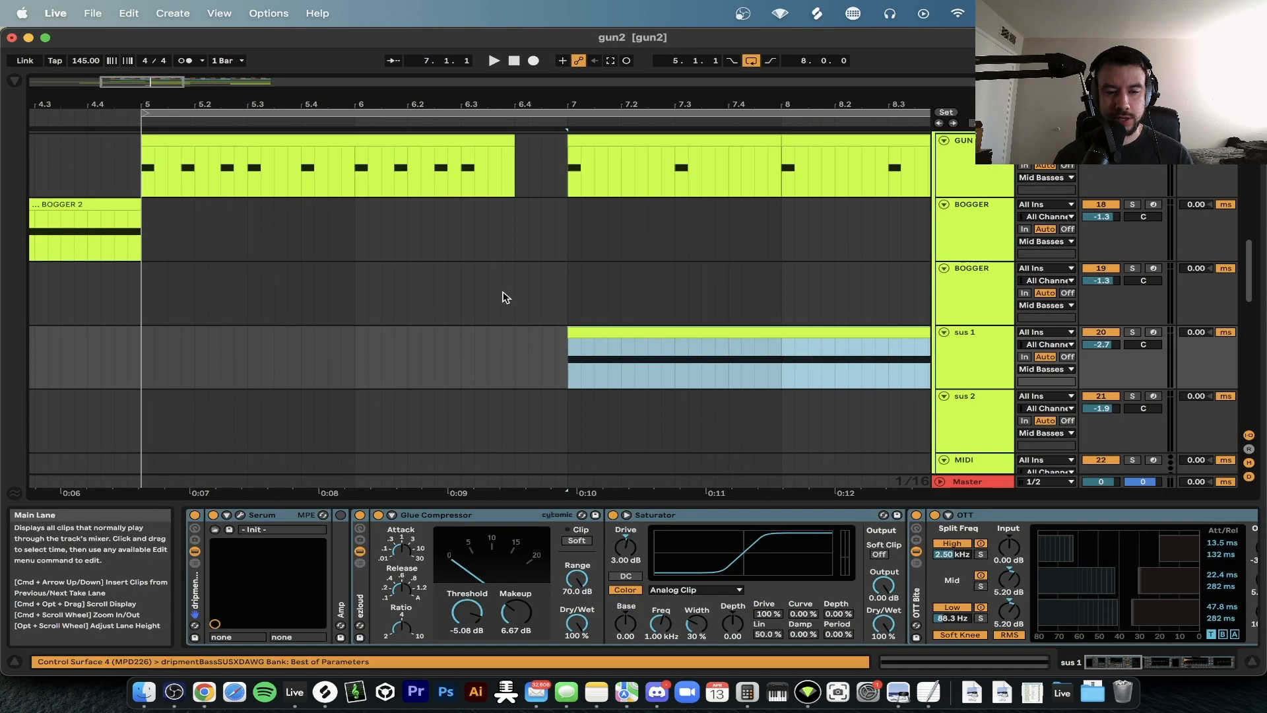
Open the first short sub clip at 5.1.1 for editing and set its gain to 3.25 dB
scroll(288, 188, "down", 6)
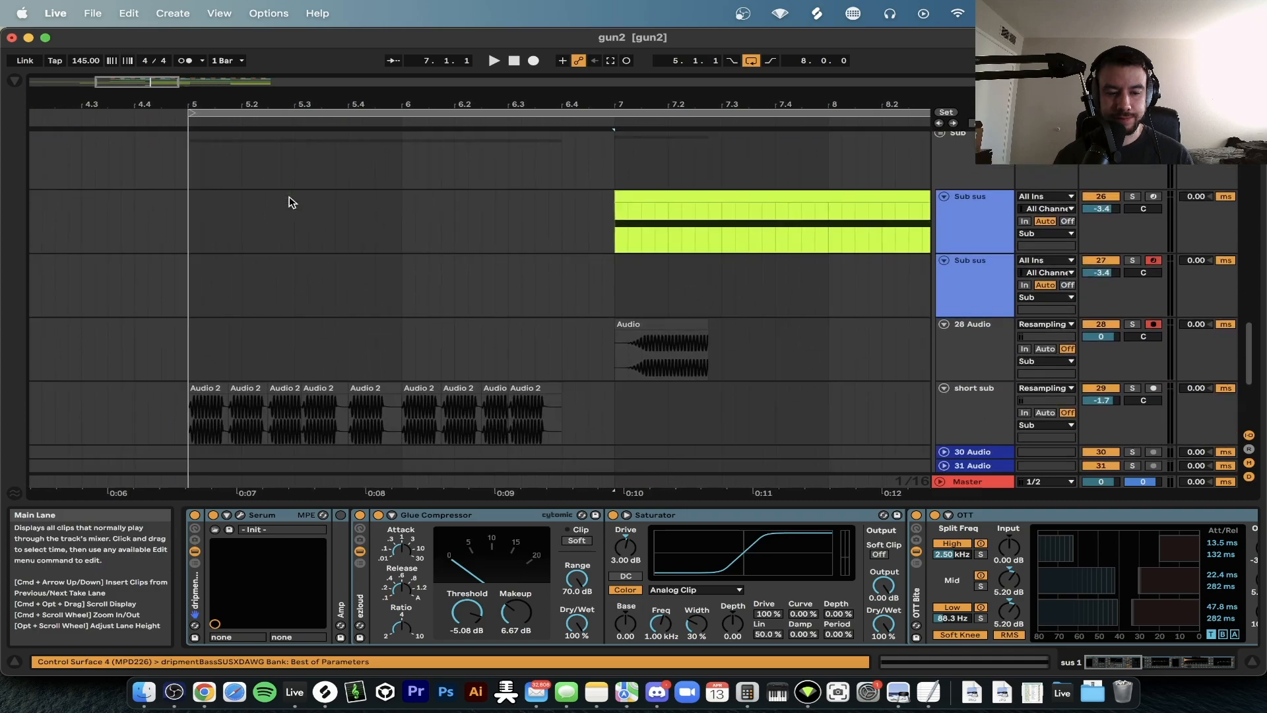
scroll(238, 368, "up", 3)
double_click(235, 365)
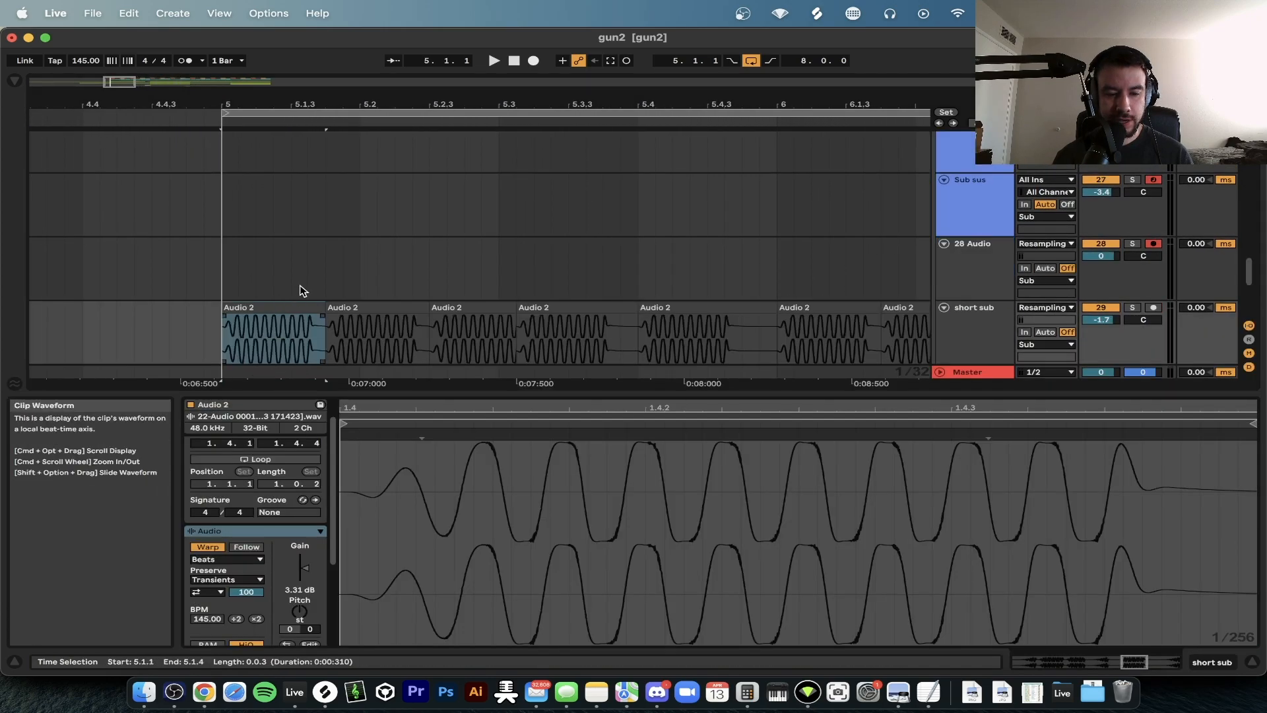
scroll(295, 287, "down", 2)
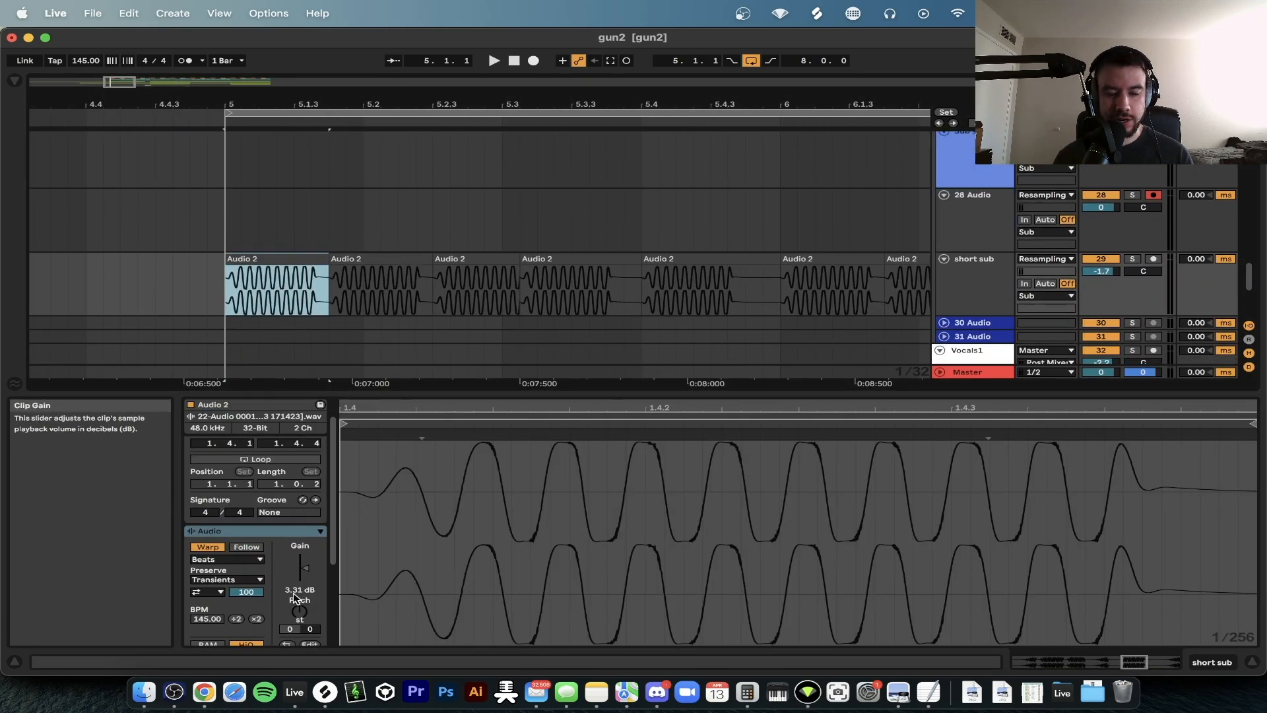
mouse_move(303, 571)
left_mouse_down()
mouse_move(307, 585)
mouse_move(308, 574)
left_mouse_up()
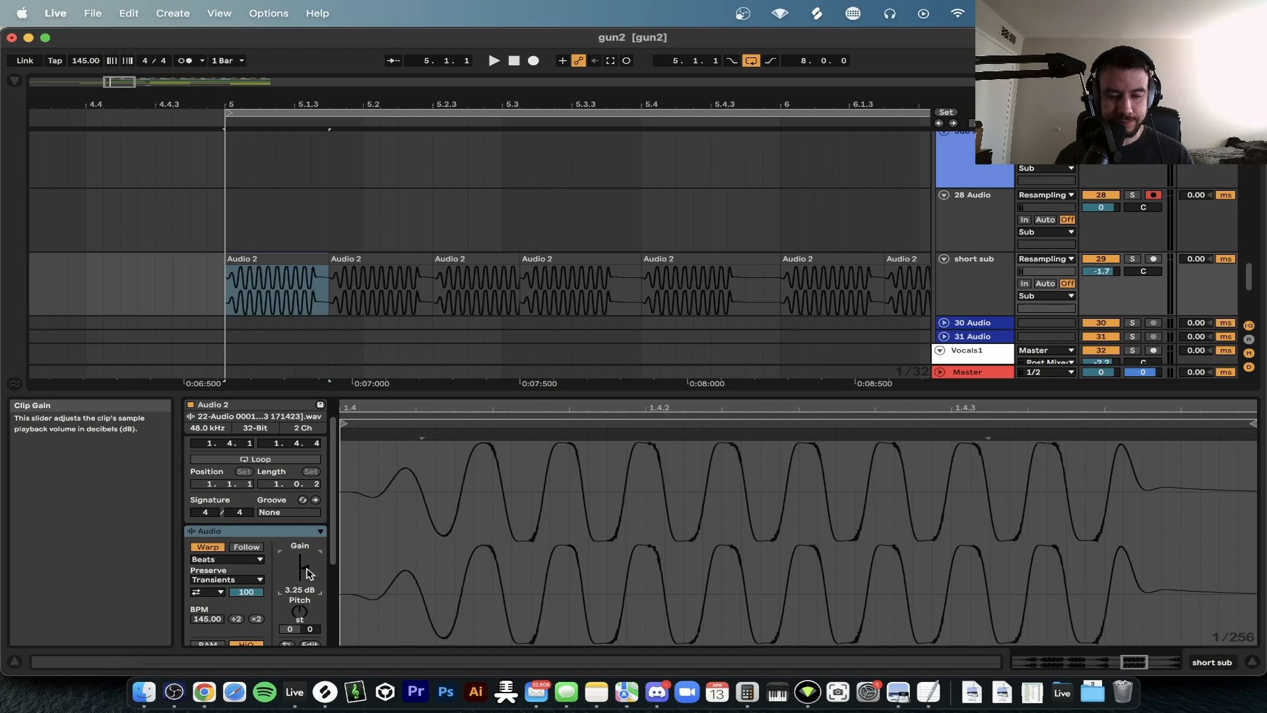
Close the clip details and play the arrangement from 5.1.1 to hear the short sub hits
double_click(375, 394)
scroll(375, 394, "down", 5)
key("space")
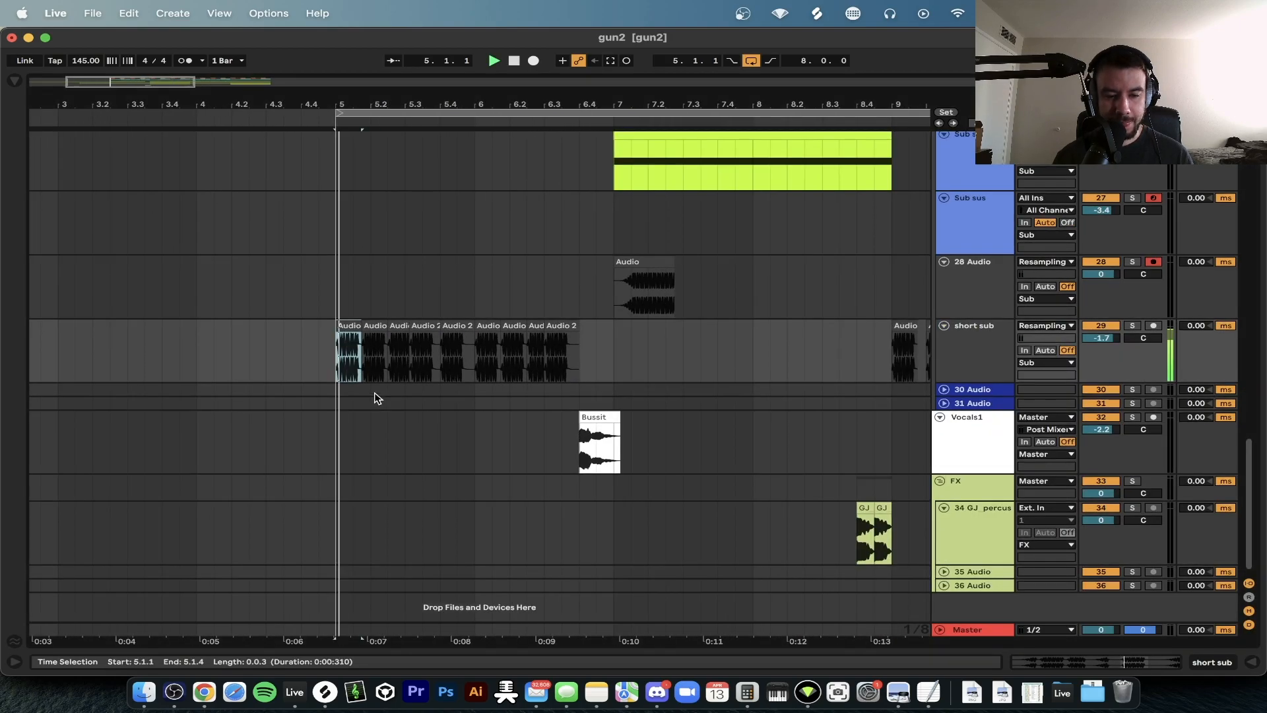
scroll(408, 404, "right", 3)
scroll(409, 404, "up", 2)
scroll(409, 404, "right", 4)
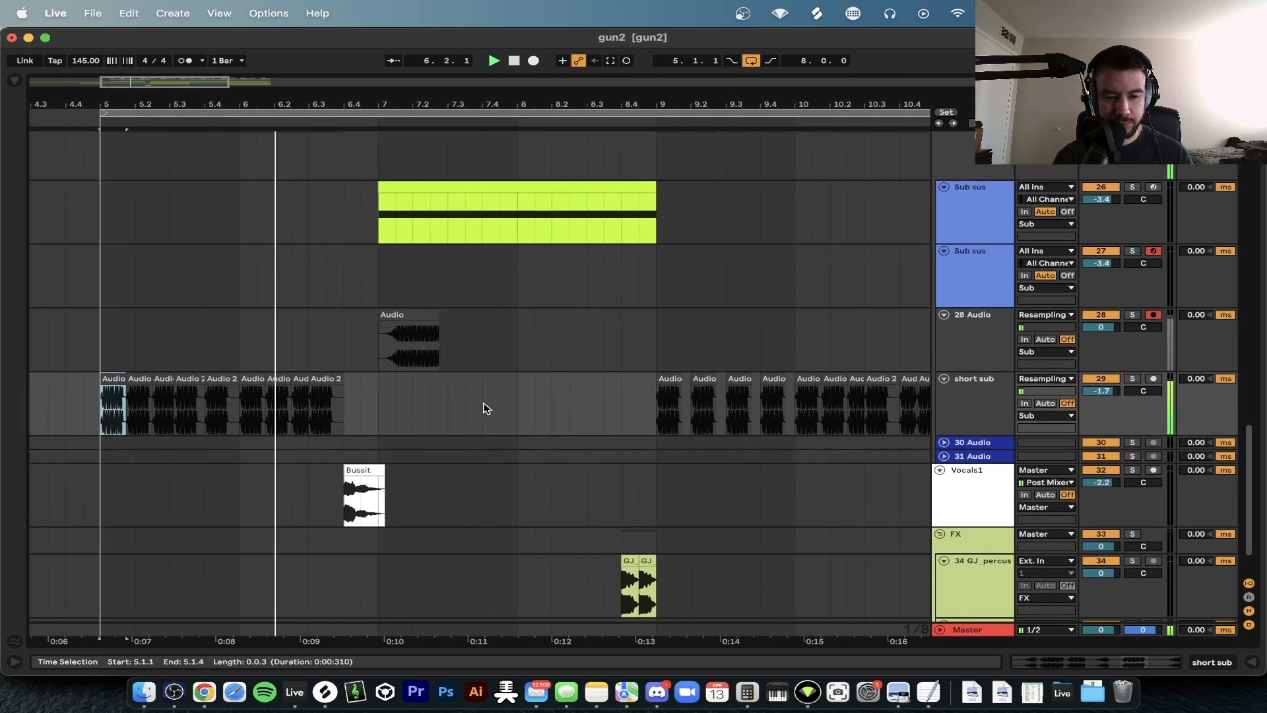
Delete the resampled clip at 7.1.1 on the 28 Audio track
scroll(481, 407, "left", 2)
left_click(481, 323)
key("Delete")
Set the volume of the original Sub sus track to -1.6 dB
scroll(481, 330, "up", 1)
scroll(481, 330, "right", 1)
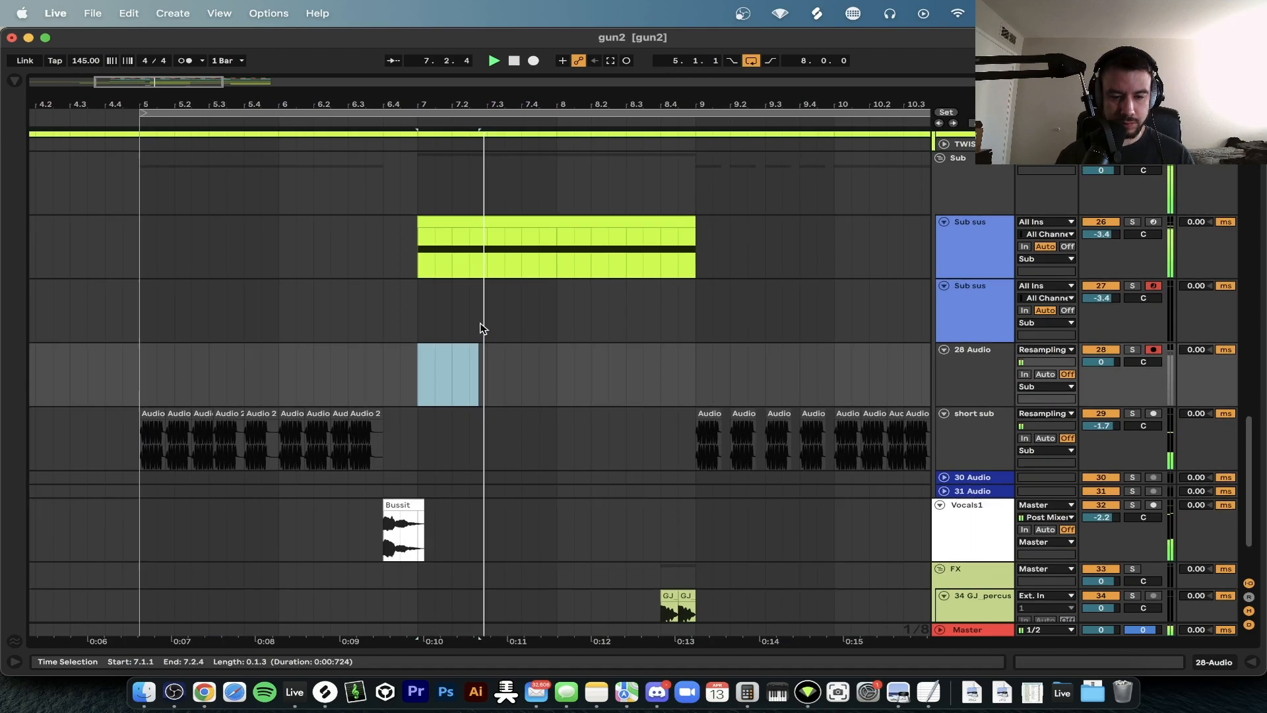
scroll(509, 328, "up", 1)
scroll(510, 329, "right", 1)
left_click(1101, 252)
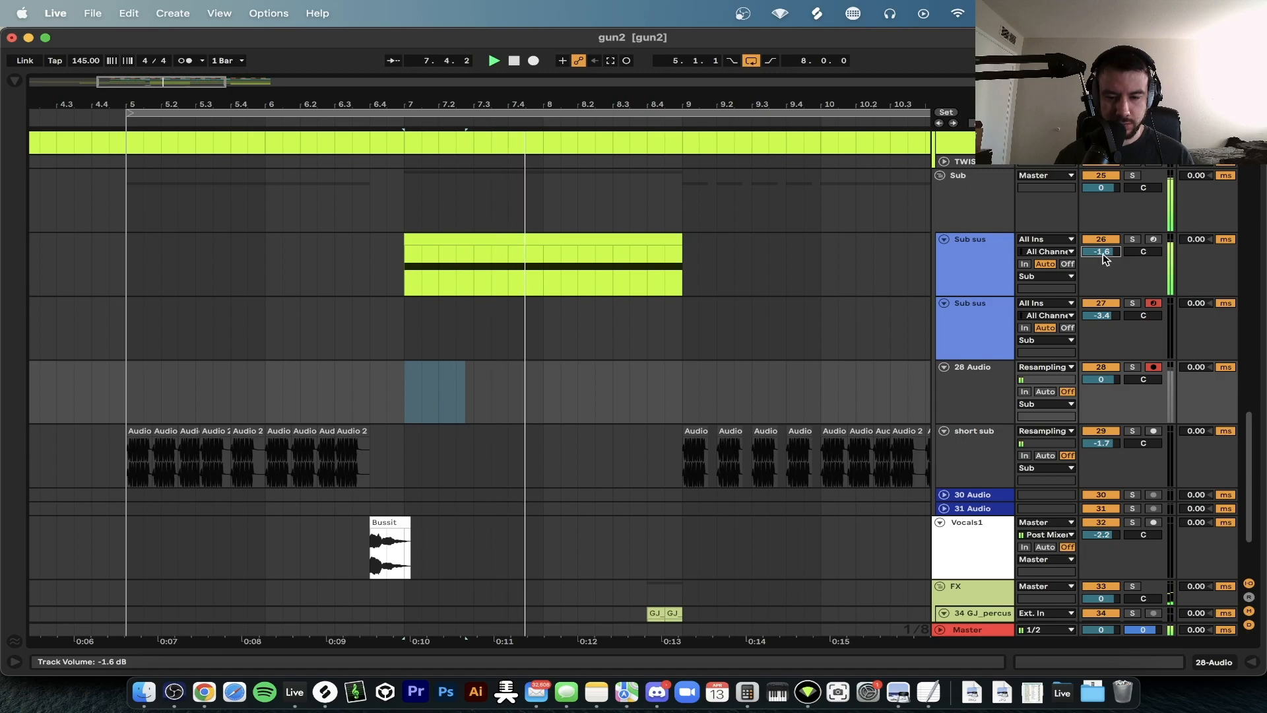
Listen to the sub tracks through to bar 10 and stop playback
scroll(591, 327, "down", 2)
scroll(591, 326, "right", 1)
scroll(592, 327, "down", 1)
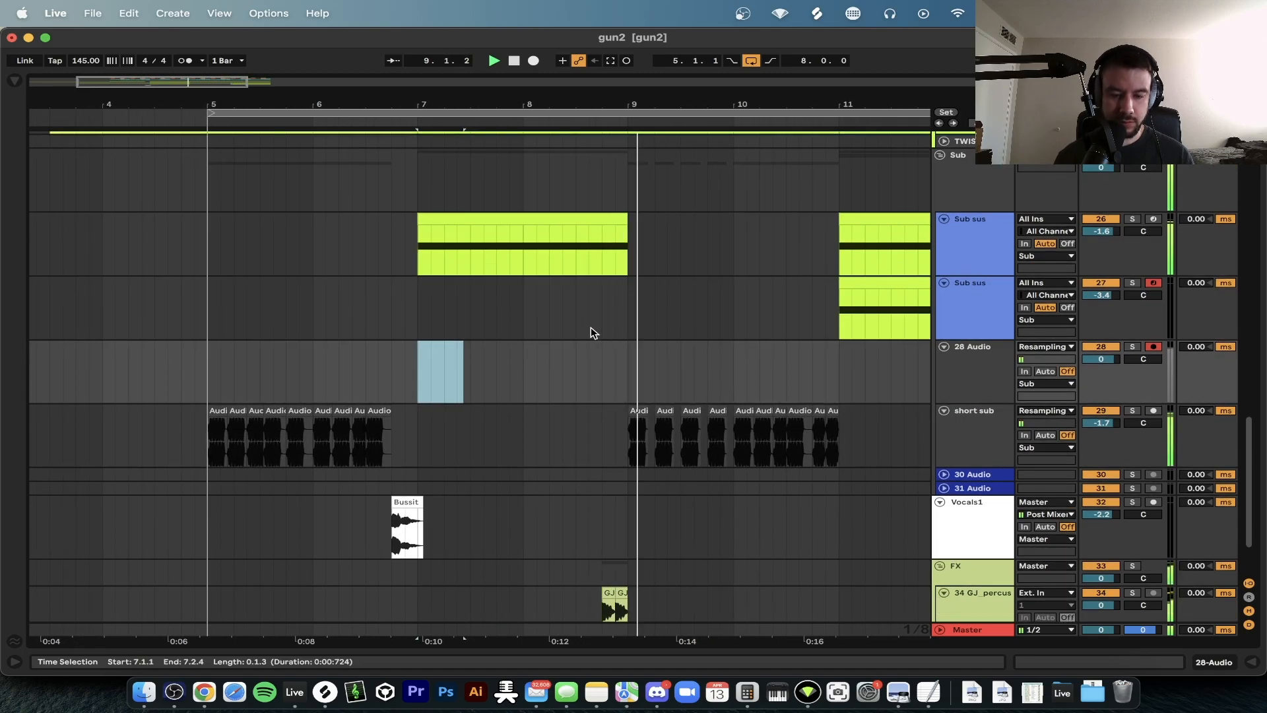
scroll(591, 327, "right", 2)
scroll(592, 327, "down", 1)
scroll(591, 327, "up", 2)
scroll(592, 327, "left", 3)
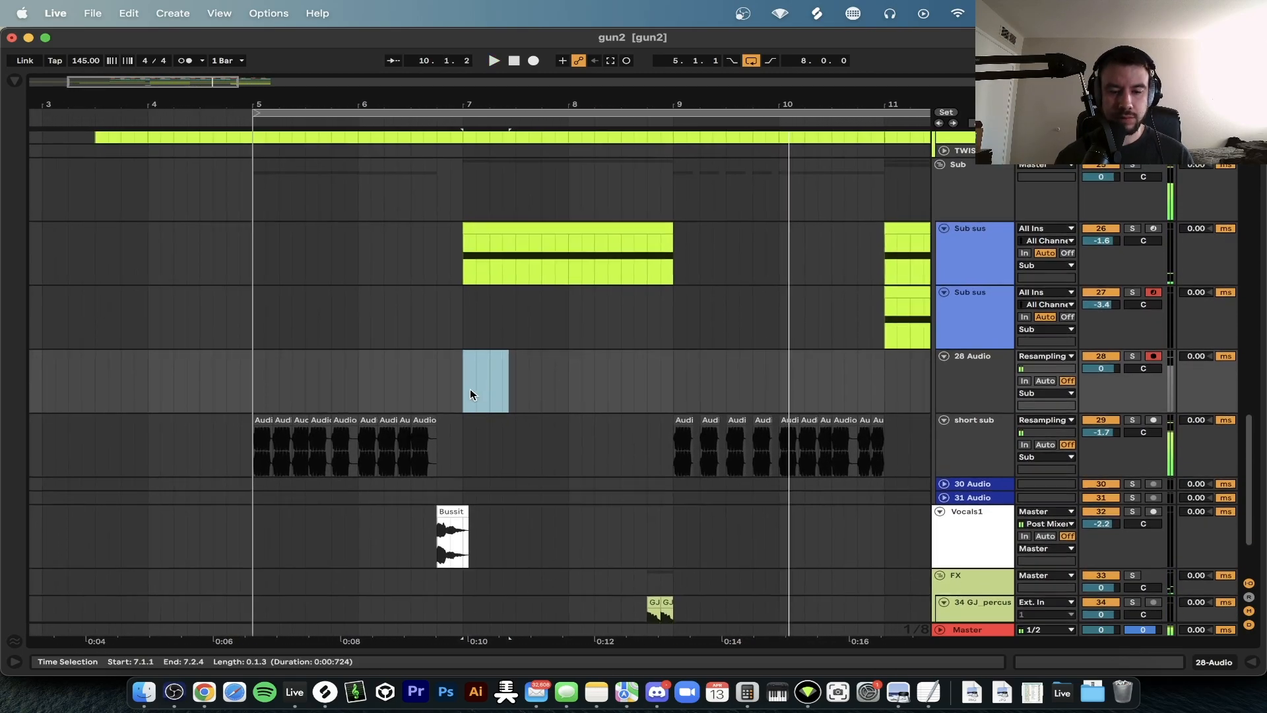
Search the browser for "pedal" and add the Pedal effect to the short sub track
double_click(970, 457)
scroll(705, 453, "down", 3)
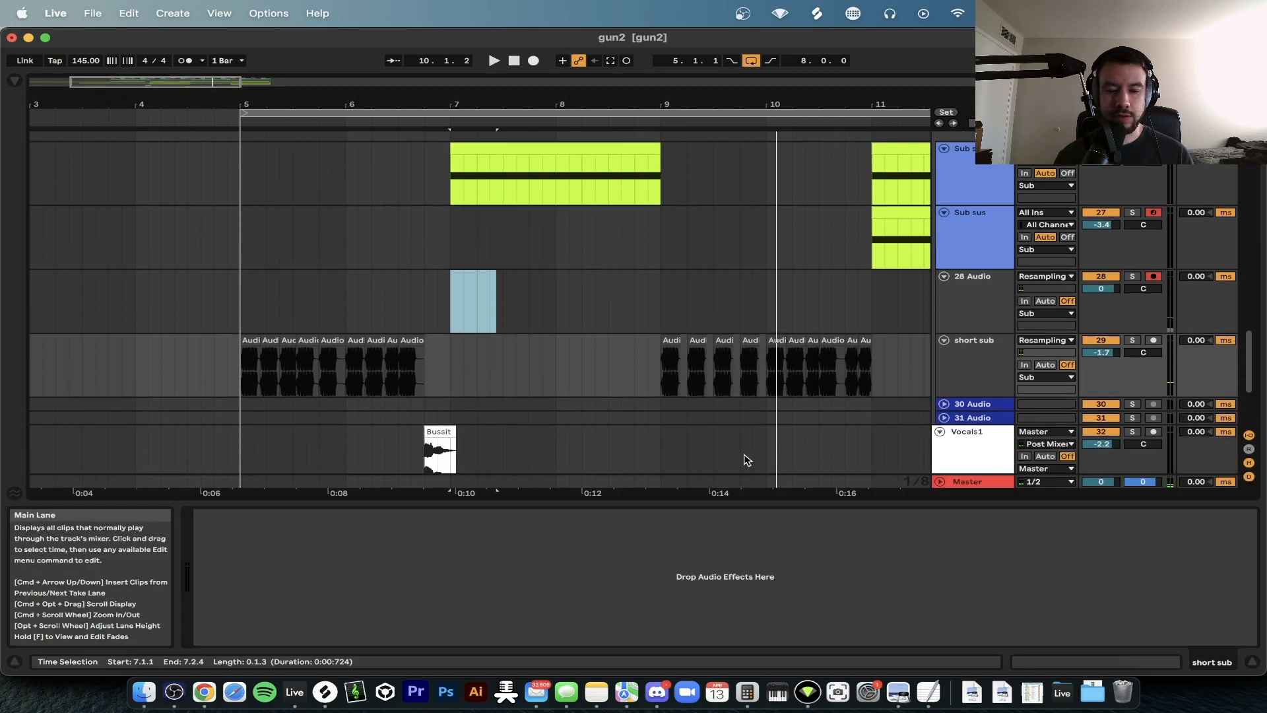
key("super+f")
type("pe")
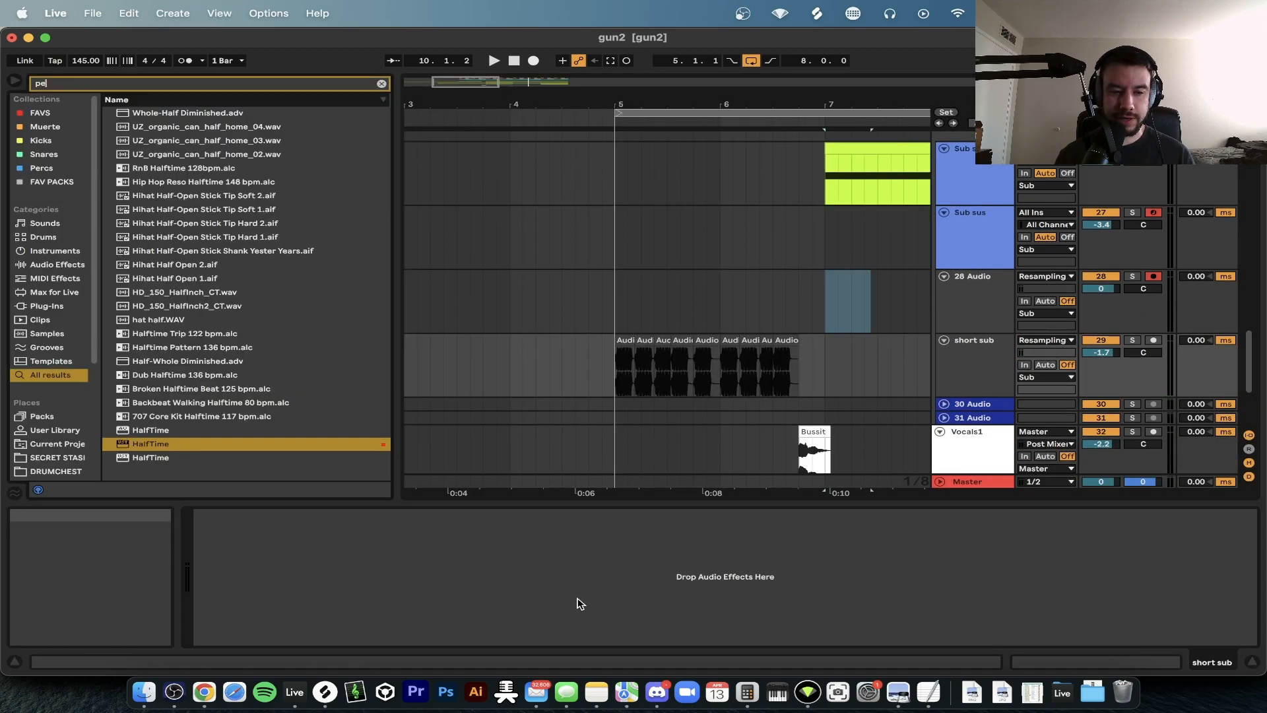
type("dal")
key("Down")
key("Return")
Play the short sub hits from 5.1.1 through the Pedal effect
key("space")
key("space")
left_click(625, 340)
key("space")
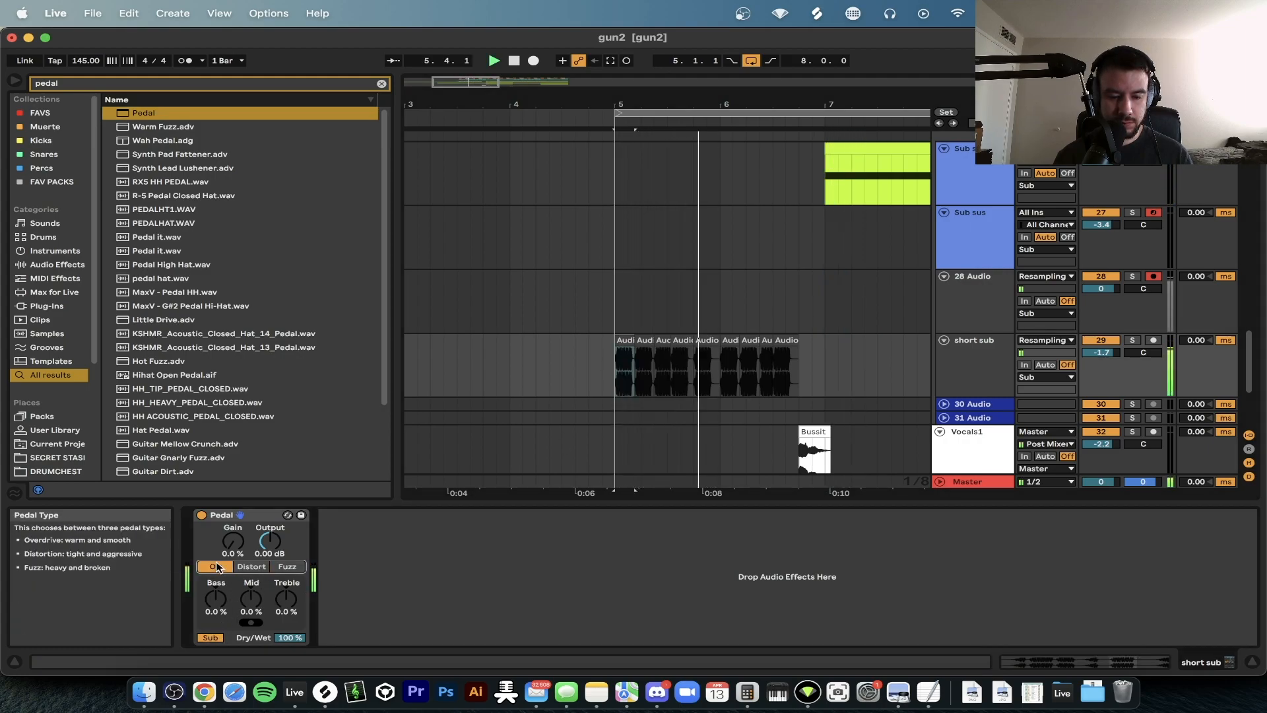
Set the Pedal's bass to 65% and its dry/wet to 21% while the short sub hits play
left_click_drag(216, 598, 215, 555)
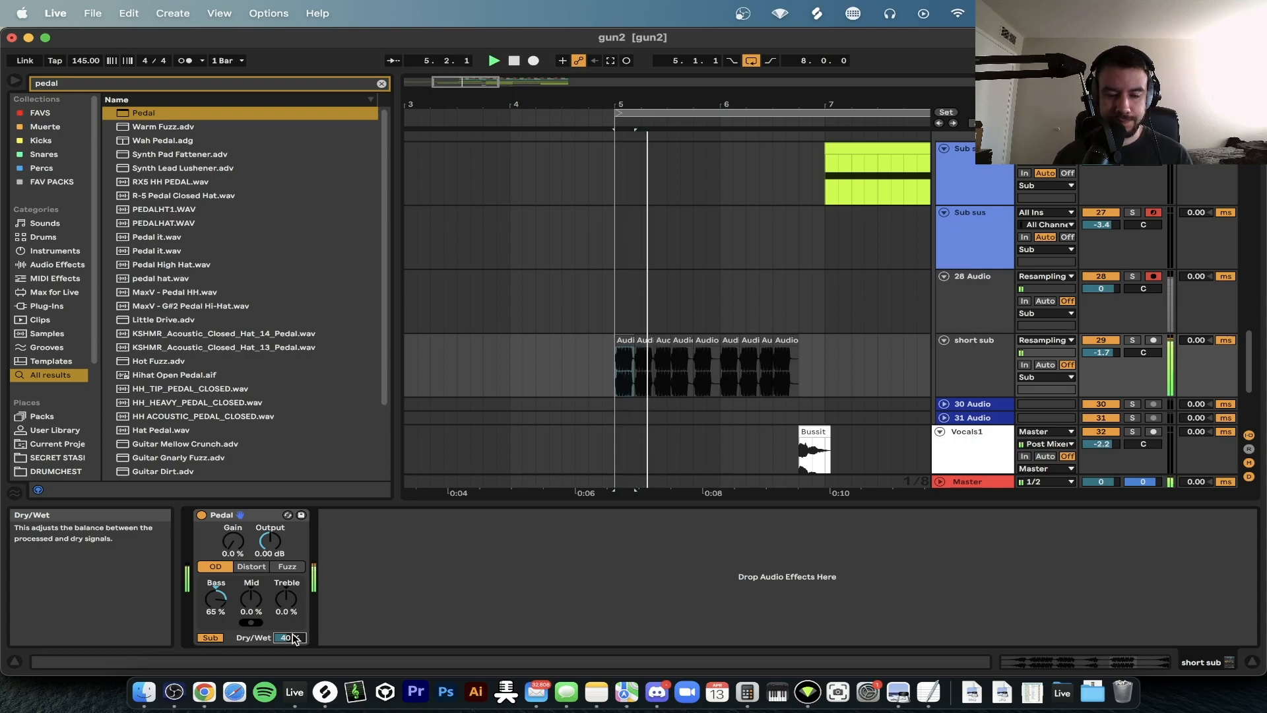
left_click(201, 516)
key("space")
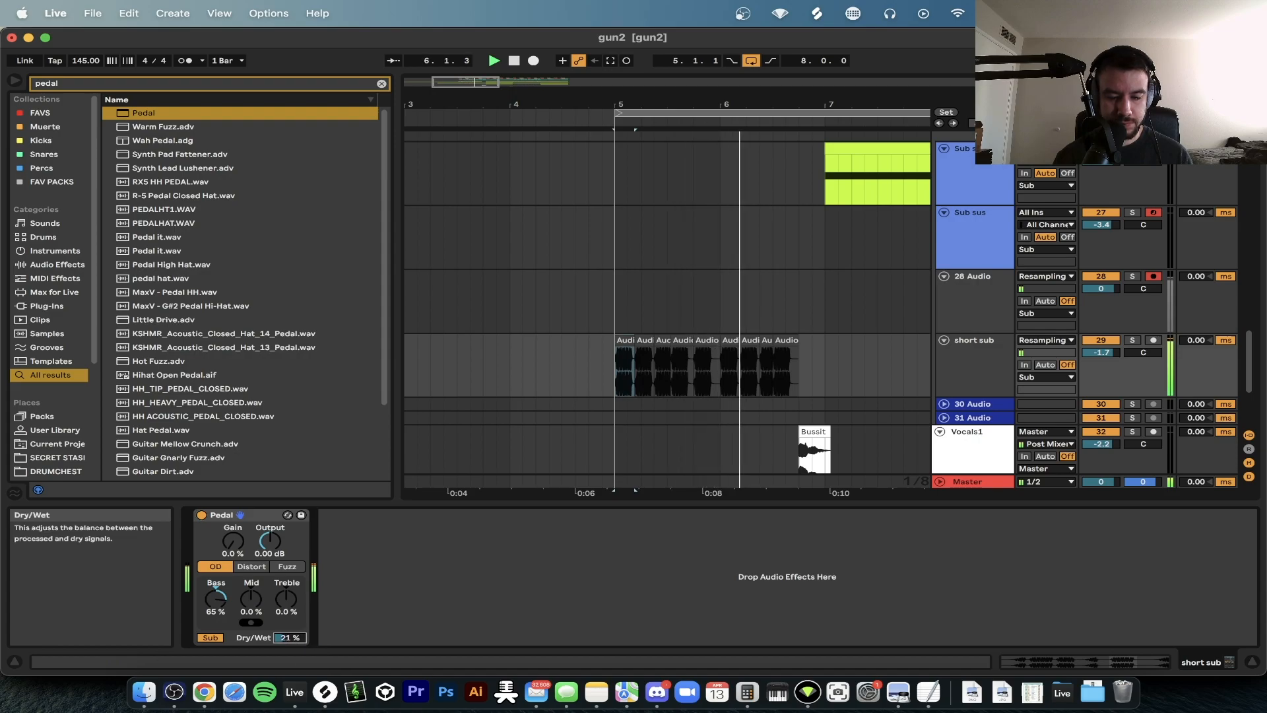
Hide the device view and the browser to show the sub tracks across bars 5 to 13
left_click(418, 504)
scroll(794, 450, "right", 5)
scroll(795, 450, "down", 3)
scroll(764, 461, "left", 3)
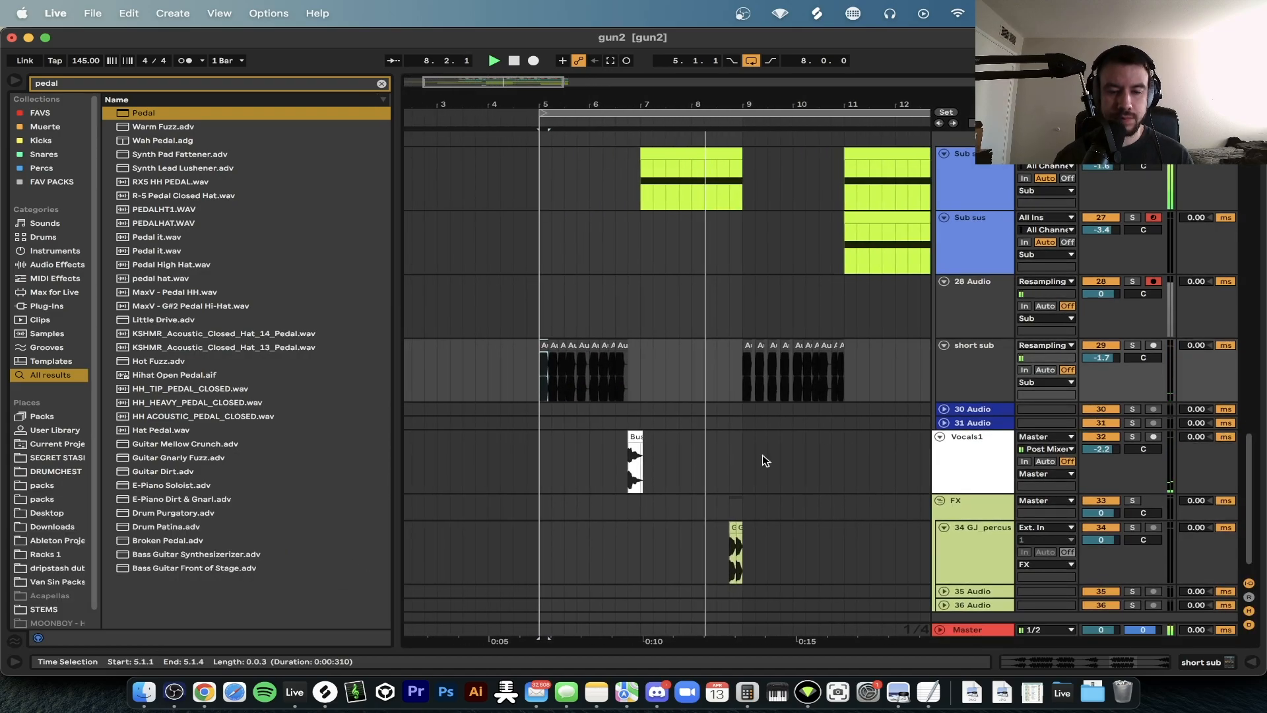
left_click(394, 376)
scroll(395, 376, "up", 5)
scroll(395, 376, "left", 2)
scroll(396, 376, "right", 3)
scroll(397, 376, "left", 3)
scroll(398, 376, "down", 2)
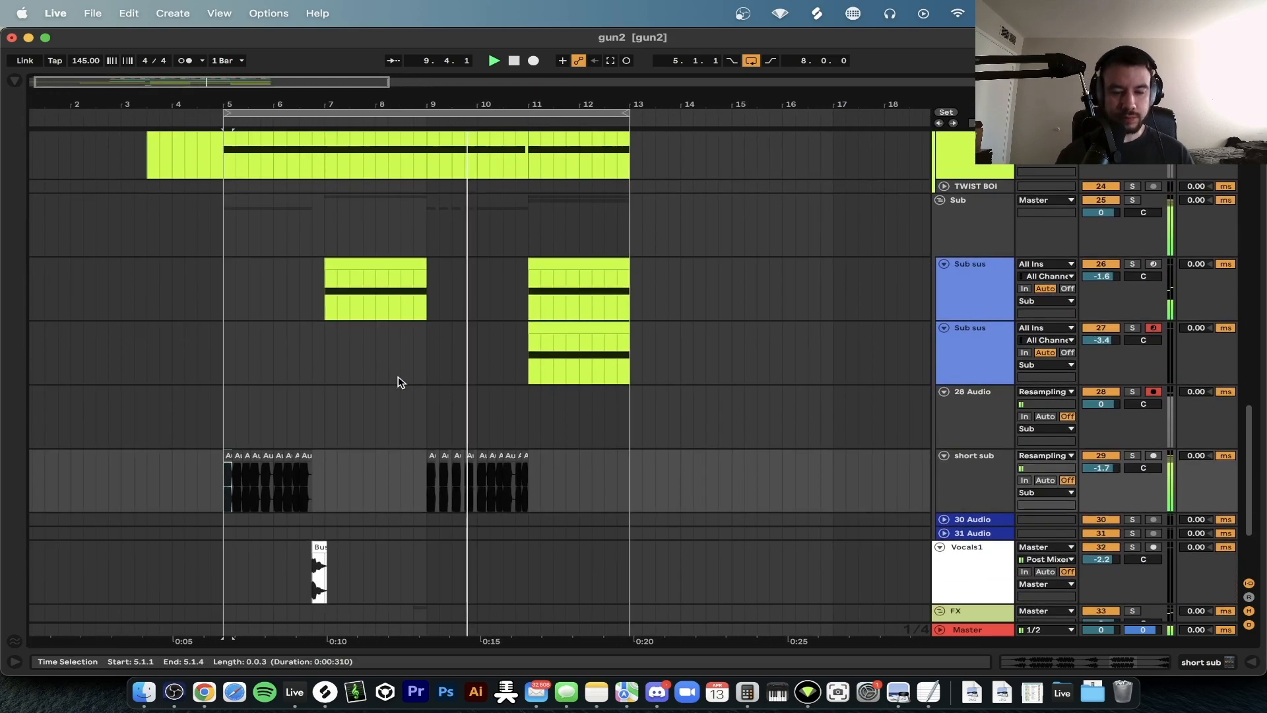
Stop playback, select the beat from 9.1.1 to 9.2.1, and examine the GUN and sus clips in the Mid Basses group
scroll(398, 380, "down", 4)
scroll(398, 382, "left", 1)
scroll(496, 442, "up", 2)
scroll(660, 409, "left", 2)
left_click(987, 383)
scroll(759, 390, "up", 5)
left_click_drag(284, 397, 339, 397)
scroll(339, 396, "up", 10)
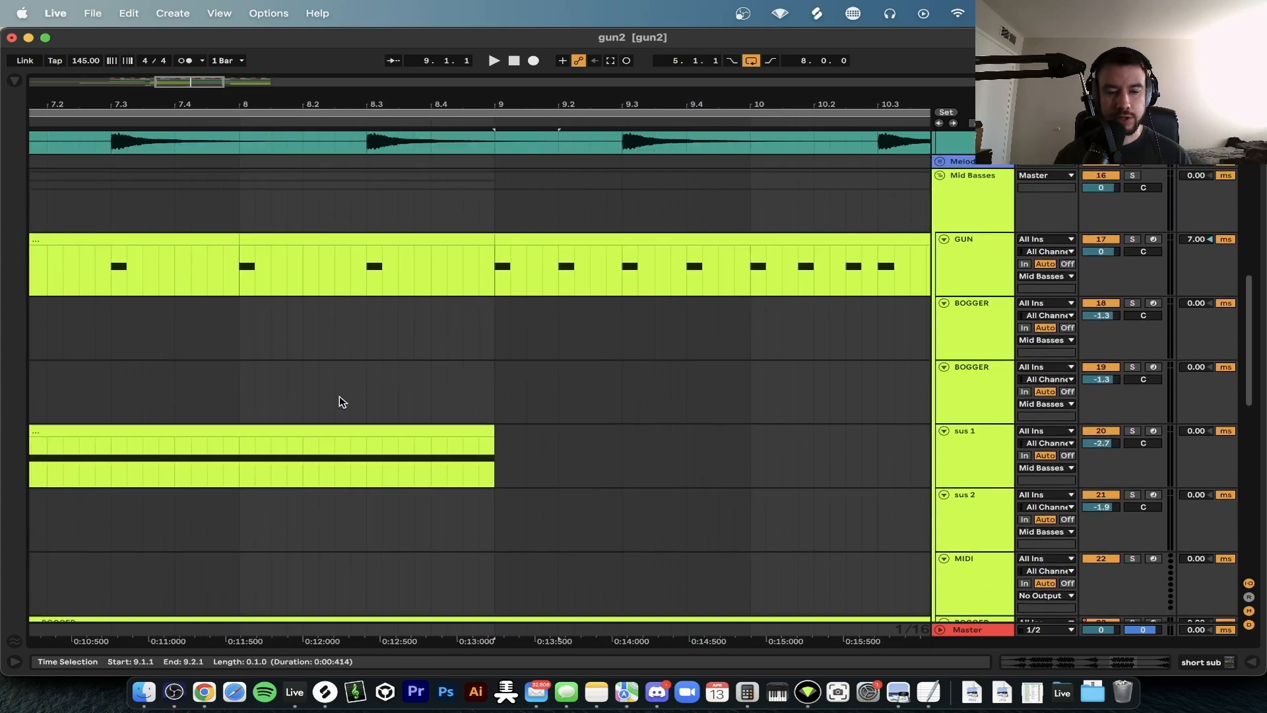
scroll(339, 396, "down", 3)
scroll(339, 396, "down", 5)
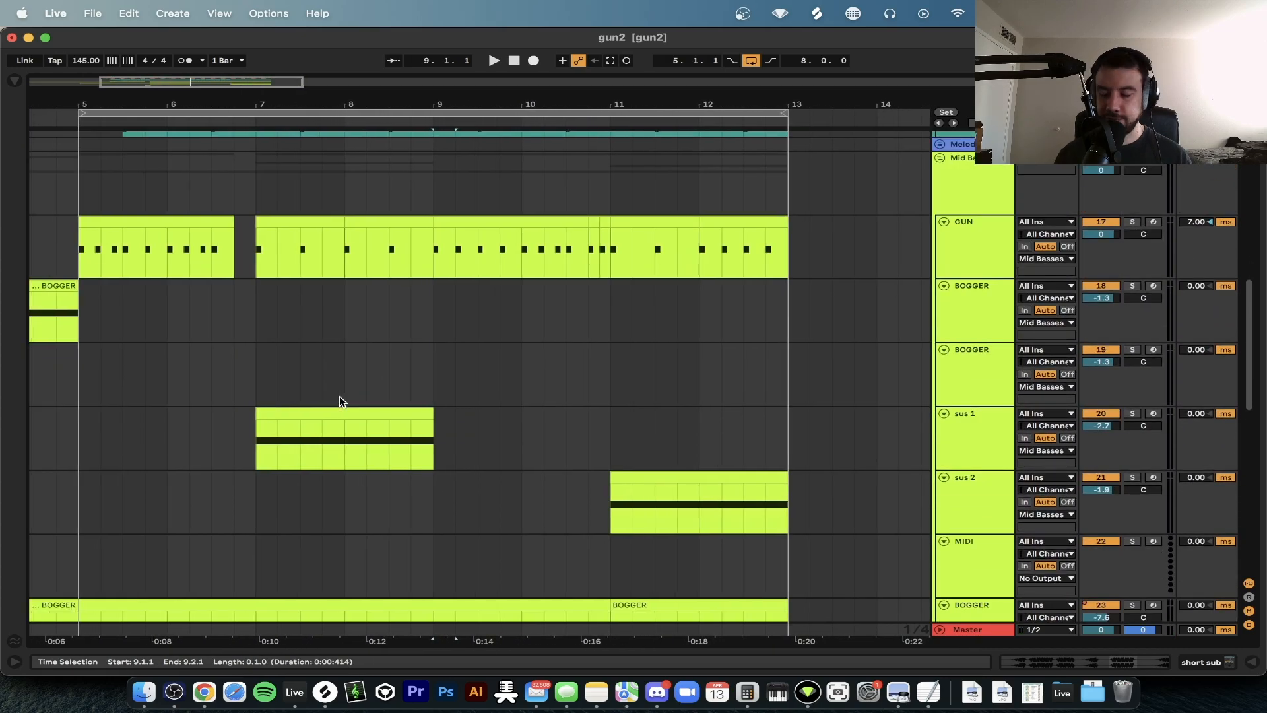